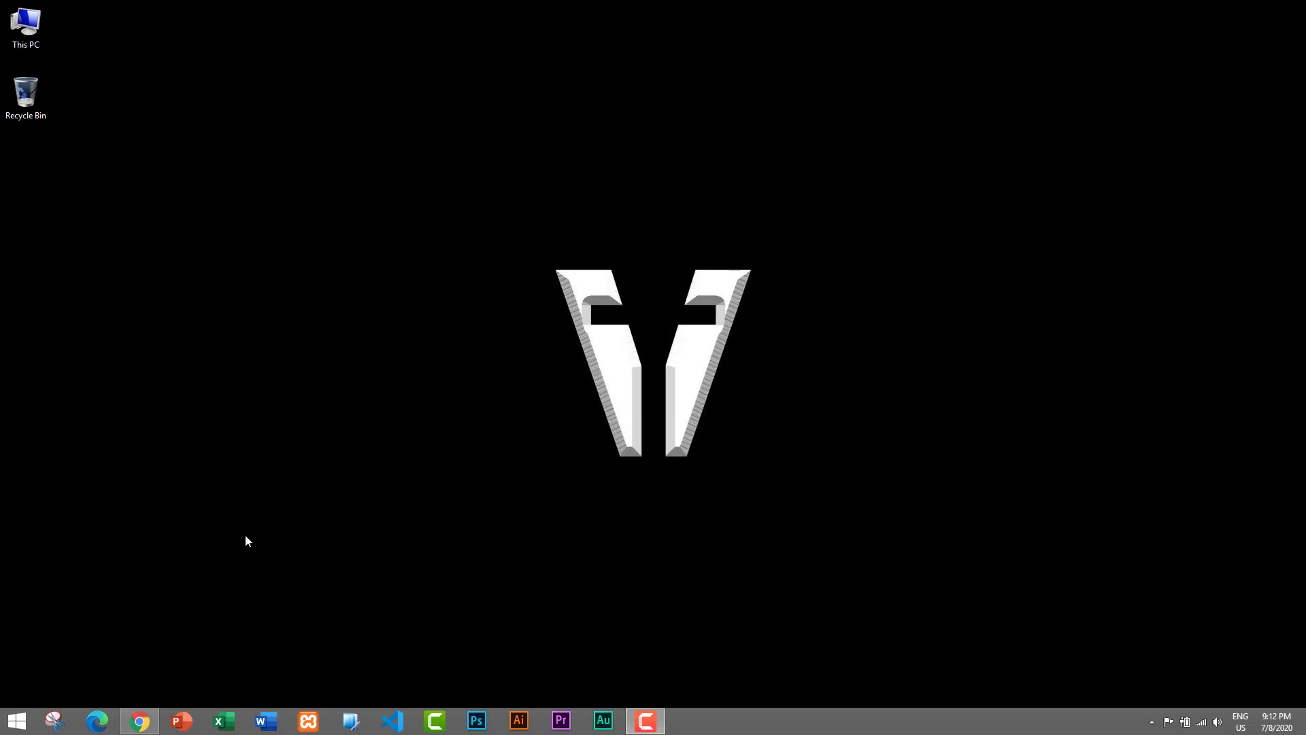
# Restore the minimized Chrome window showing the django-student-management-system GitHub repository.
pyautogui.click(150, 715)
# Scroll the README to the Git, Python and Pip pre-requisites and the Installation steps.
pyautogui.scroll(12, 530, 387)
pyautogui.scroll(3, 564, 343)
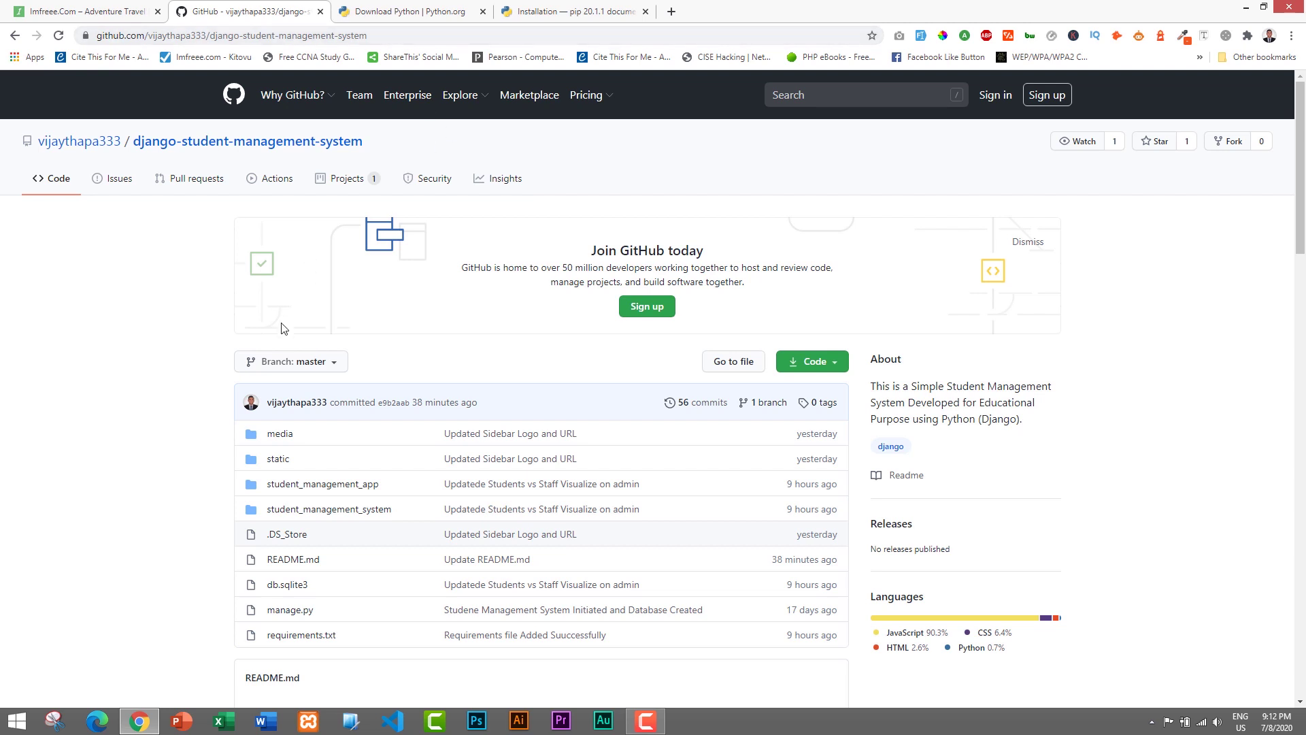
pyautogui.scroll(-4, 445, 337)
pyautogui.scroll(-5, 446, 337)
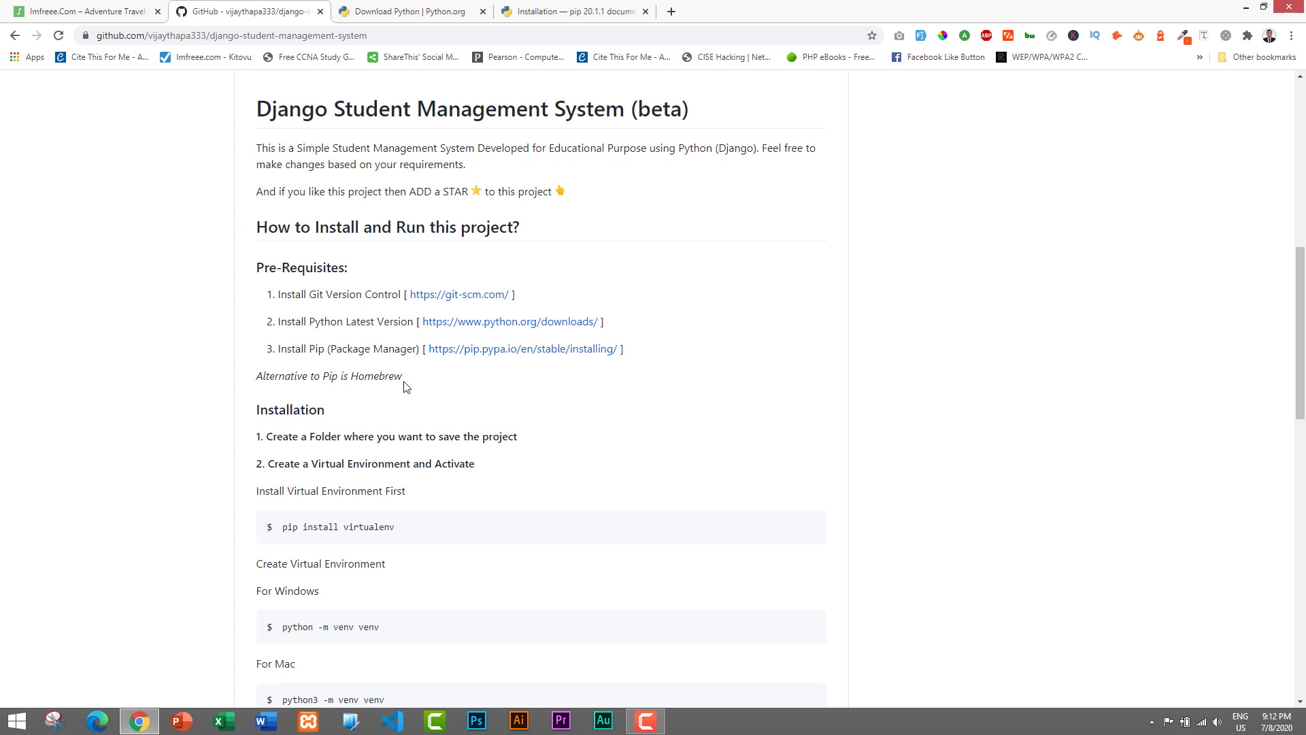
pyautogui.scroll(-1, 314, 375)
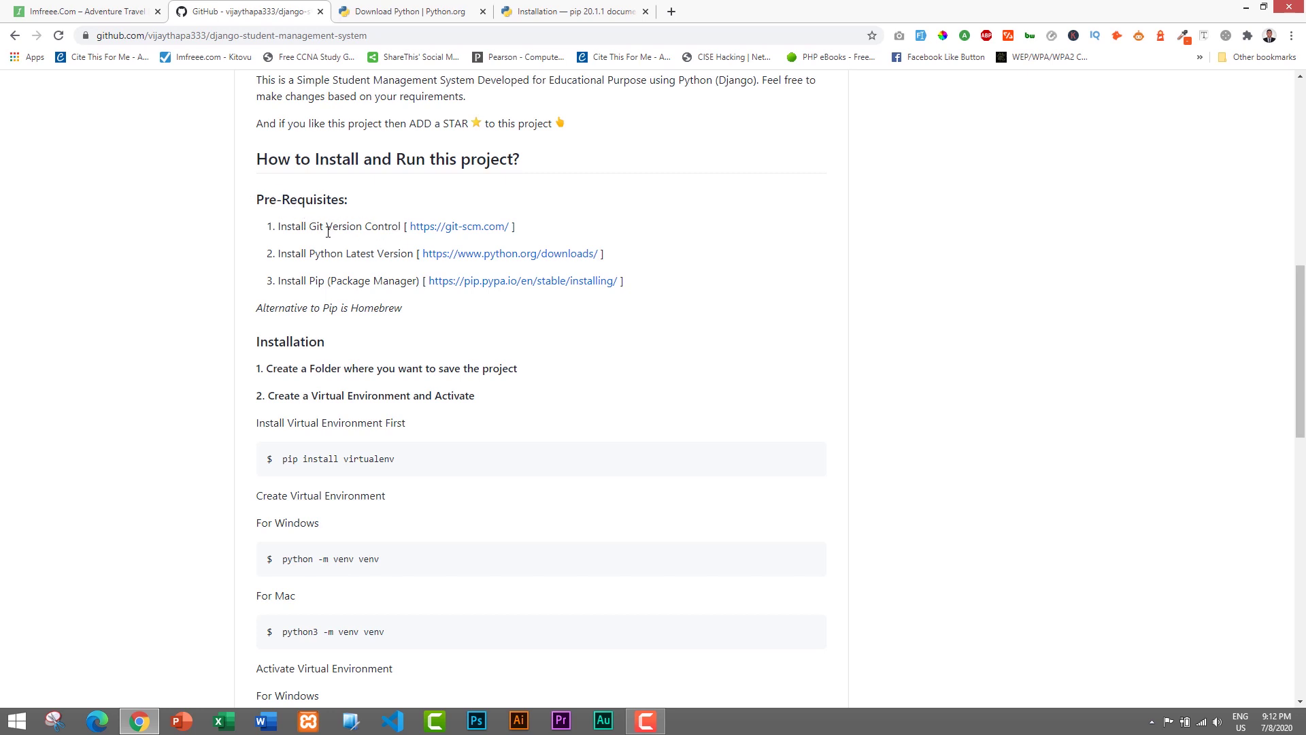
# Open the git-scm.com link in a new tab, view it, then return to the README.
pyautogui.rightClick(433, 234)
pyautogui.click(462, 245)
pyautogui.click(716, 6)
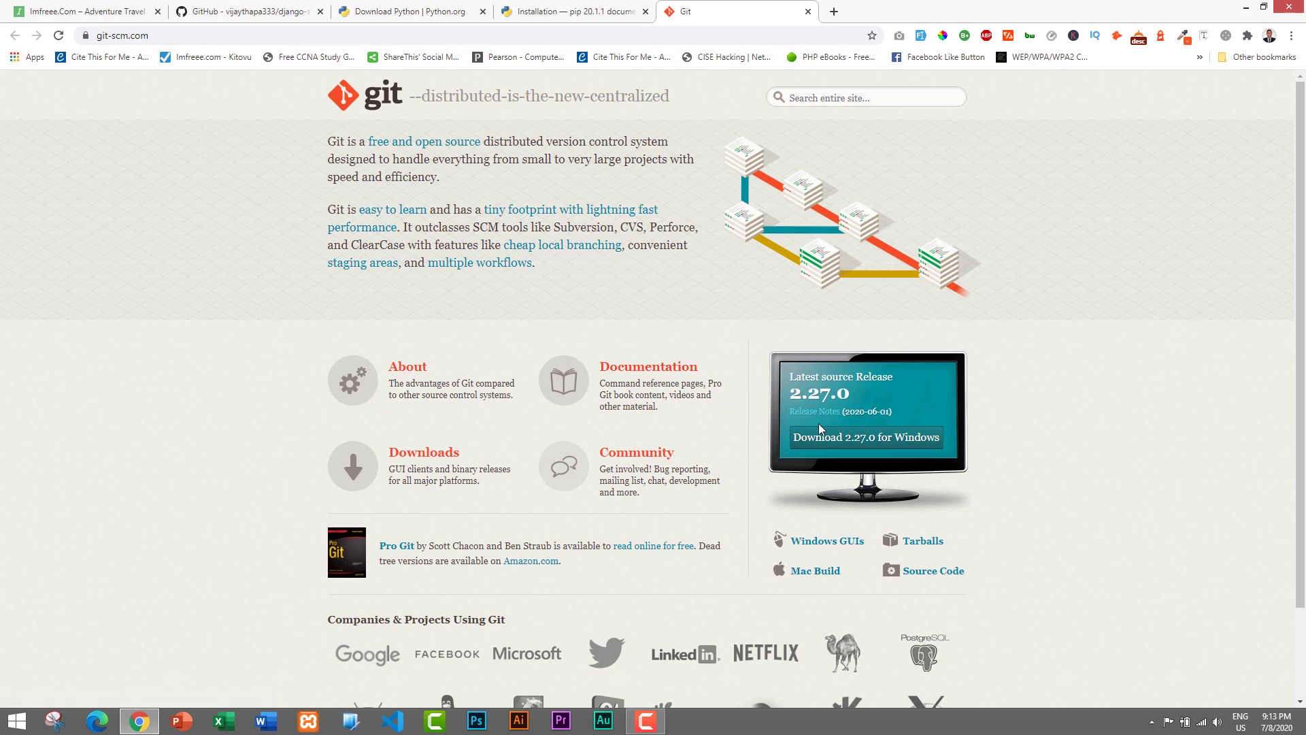
pyautogui.click(258, 12)
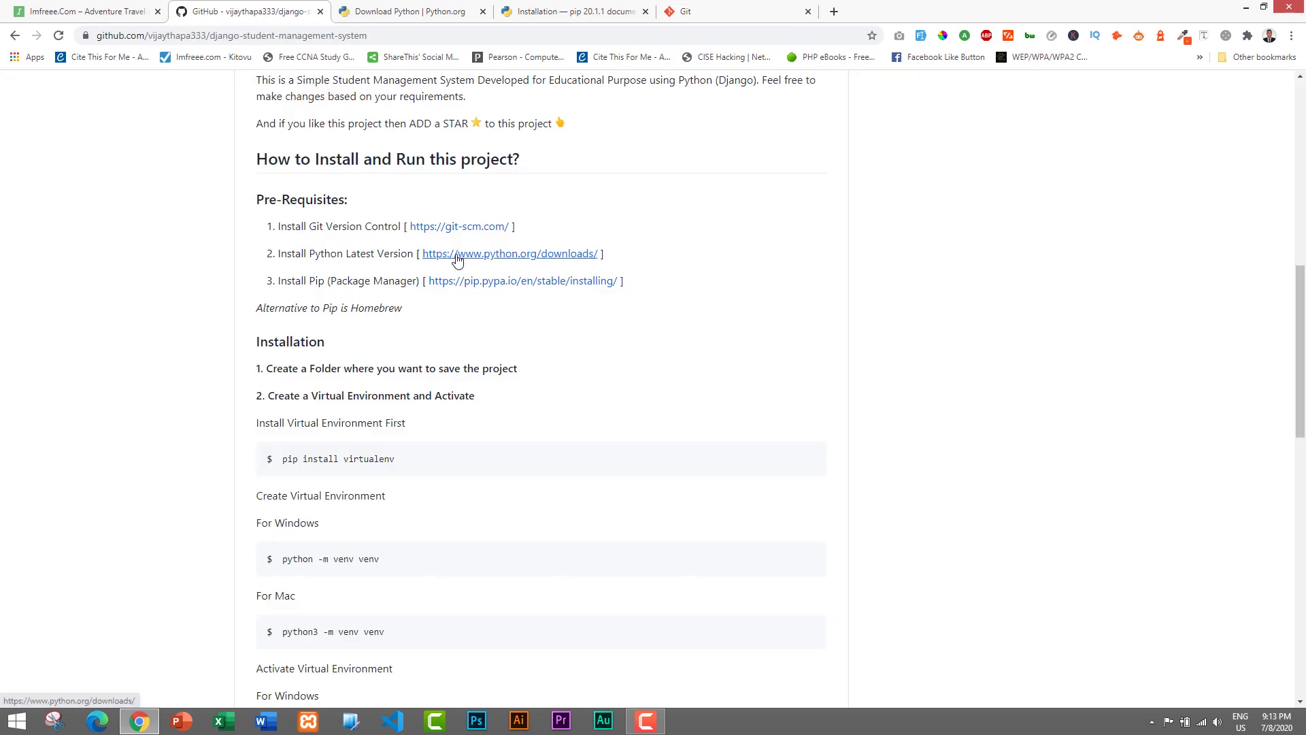
# Look over the Python downloads page, then go back to the GitHub README.
pyautogui.click(418, 13)
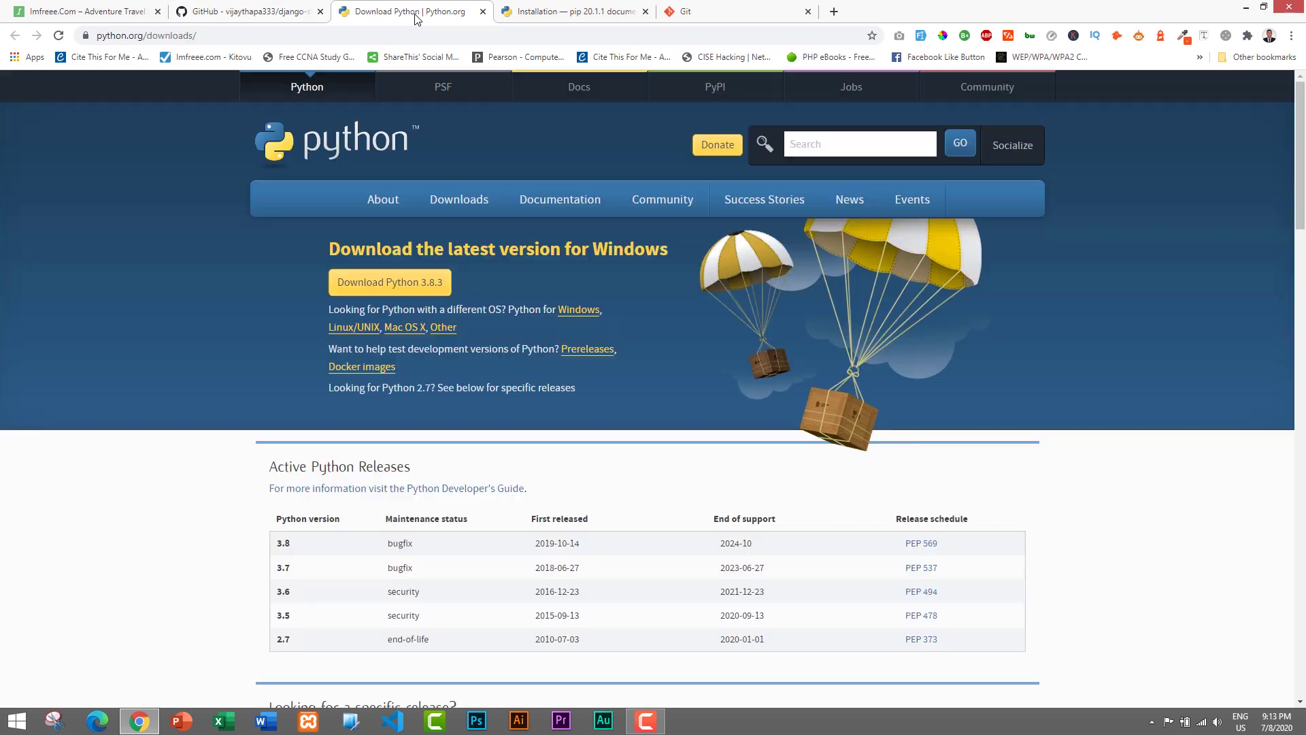
pyautogui.scroll(-3, 601, 363)
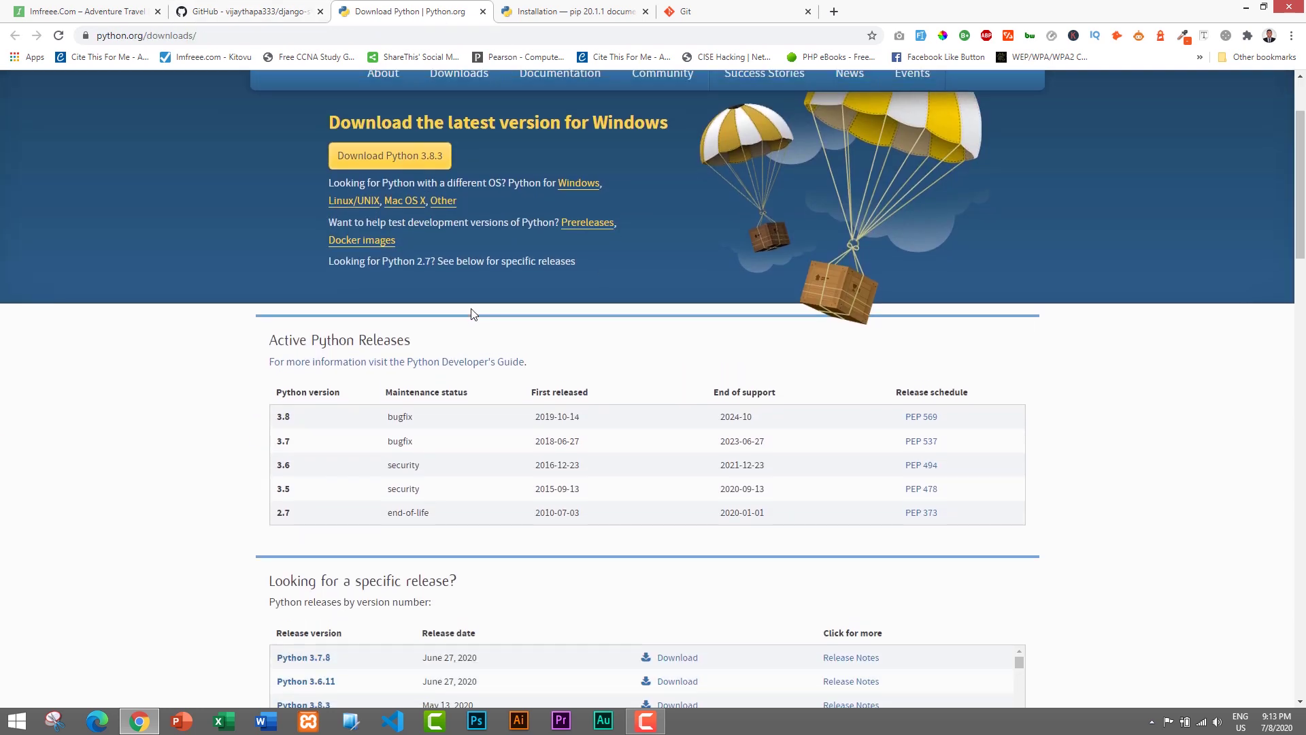
pyautogui.scroll(3, 422, 306)
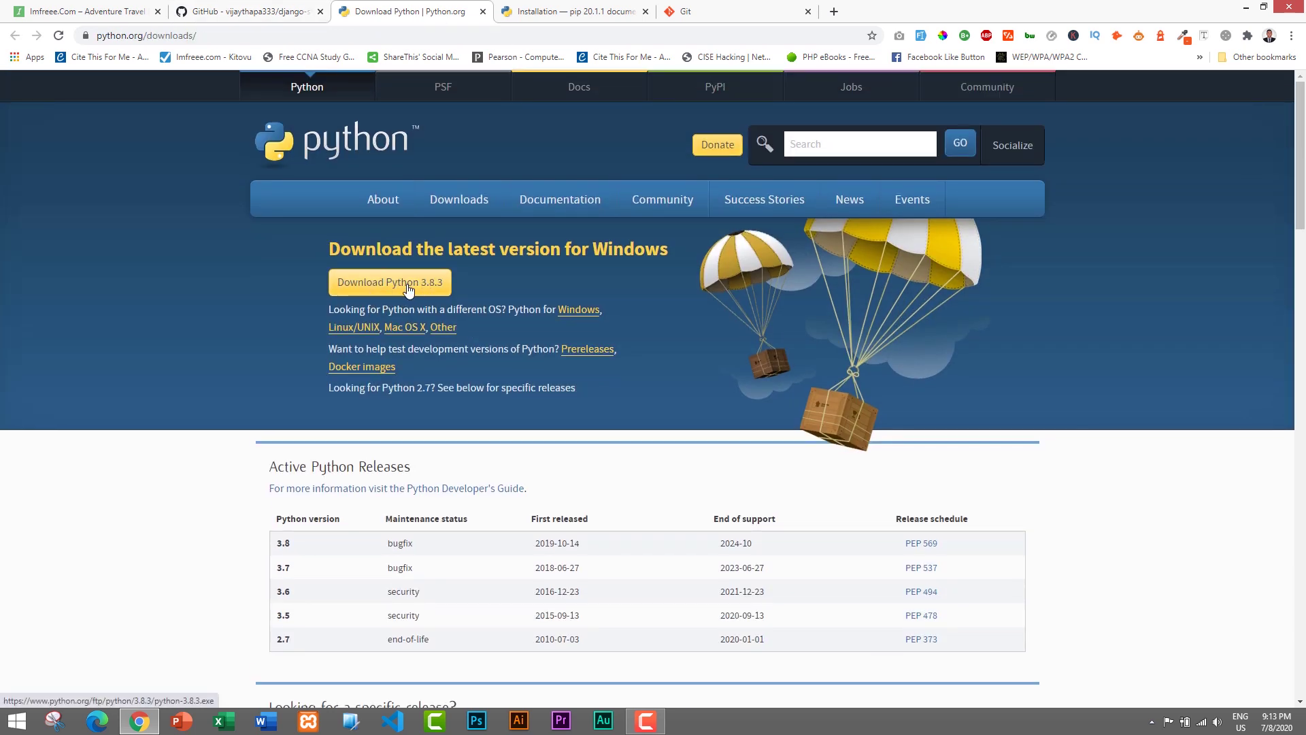
pyautogui.click(285, 19)
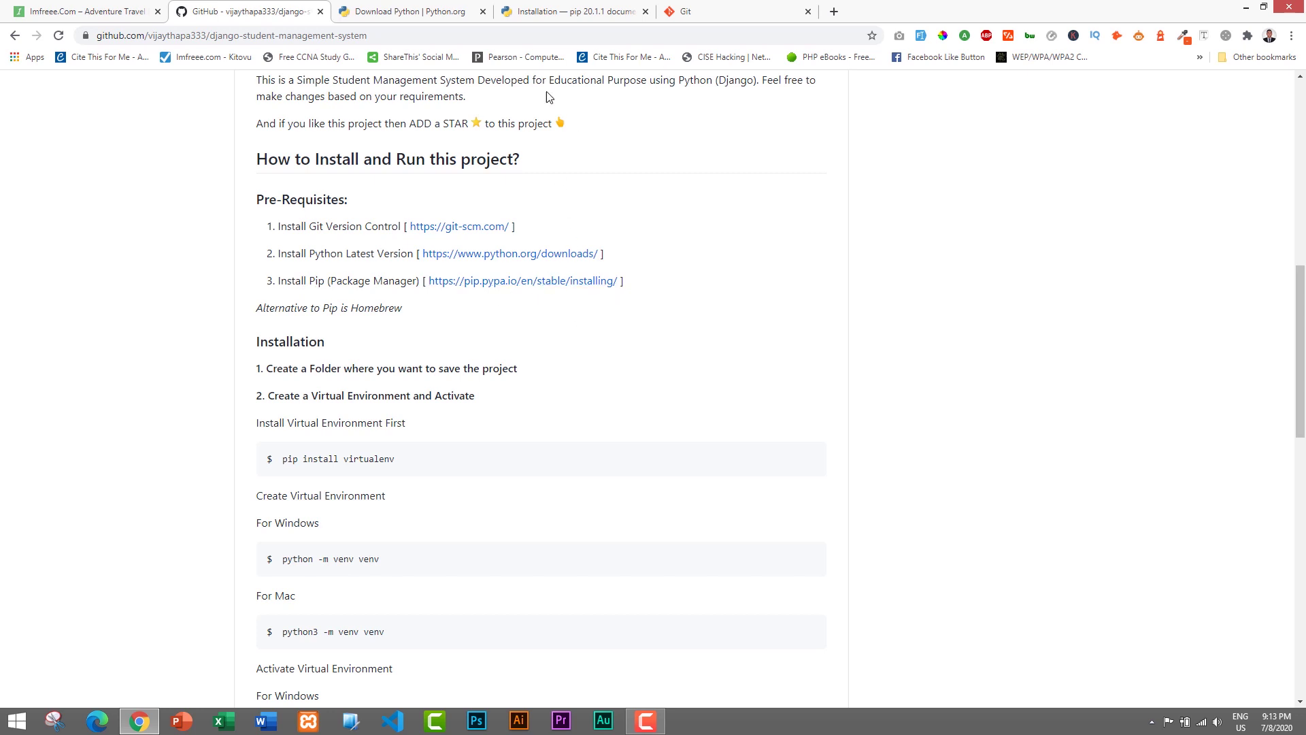
# On the pip installation docs, select the curl get-pip.py download command and the python get-pip.py command.
pyautogui.click(552, 19)
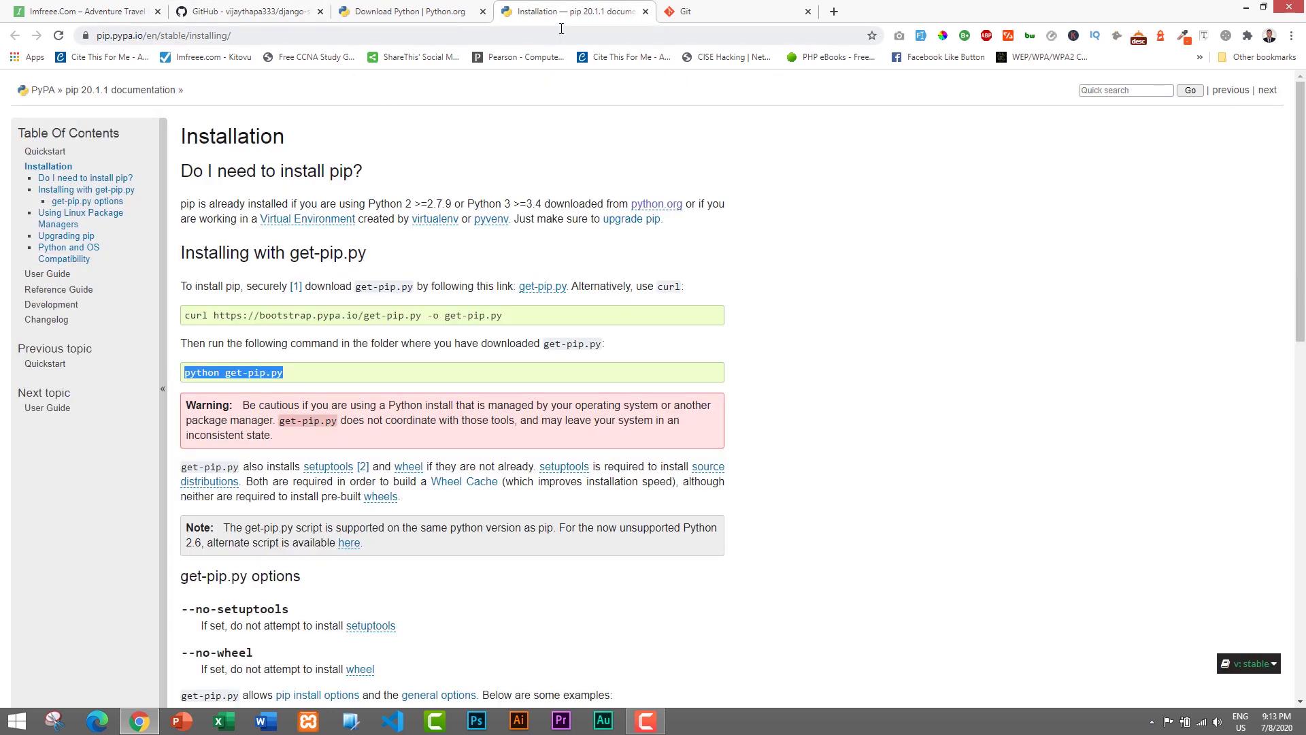
pyautogui.click(544, 322)
pyautogui.moveTo(515, 319); pyautogui.dragTo(184, 316)
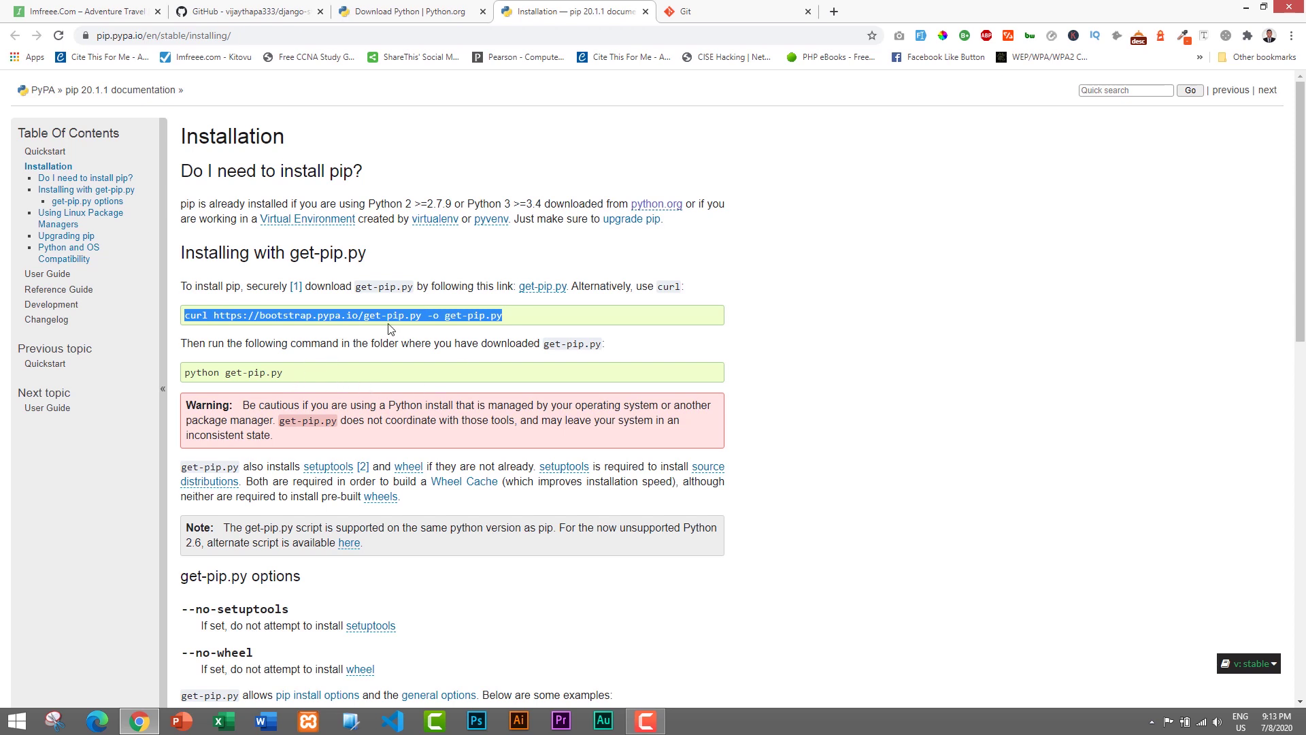
pyautogui.click(295, 377)
pyautogui.moveTo(293, 374); pyautogui.dragTo(176, 375)
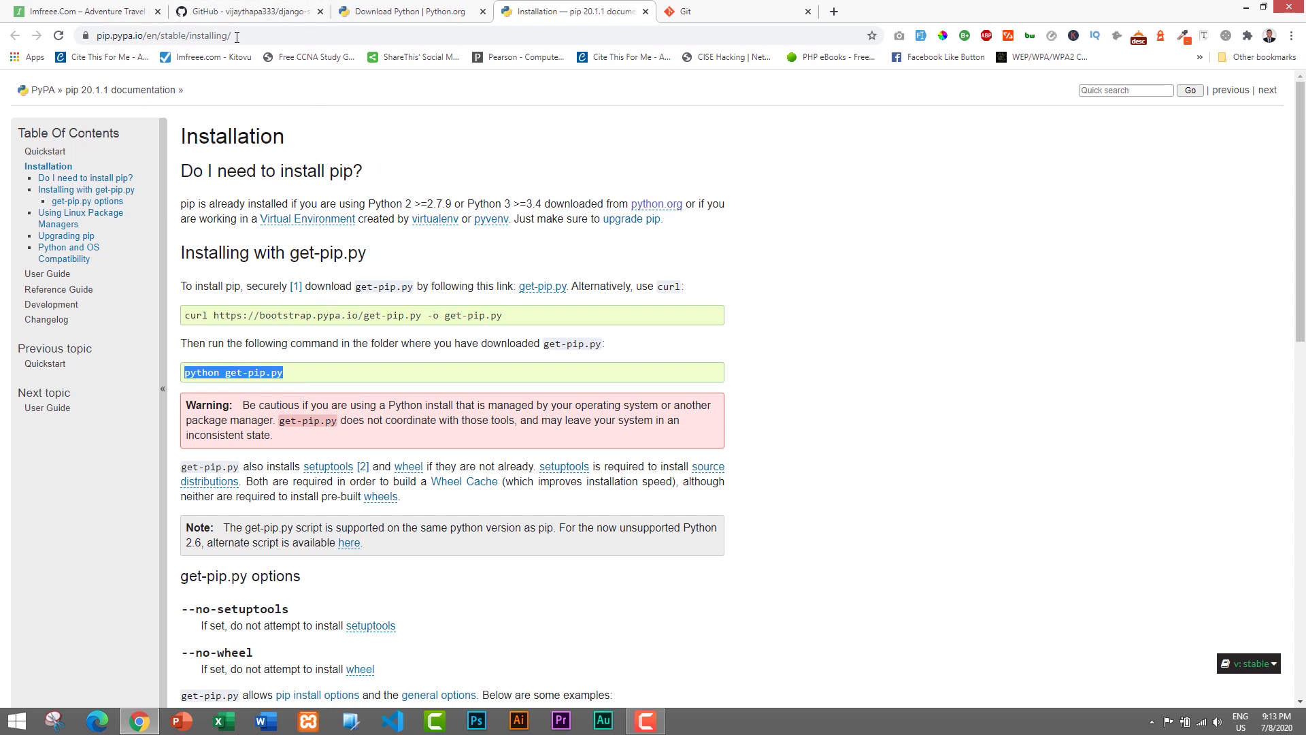
# Scroll the GitHub README down to the venv setup steps, then minimize Chrome.
pyautogui.click(236, 12)
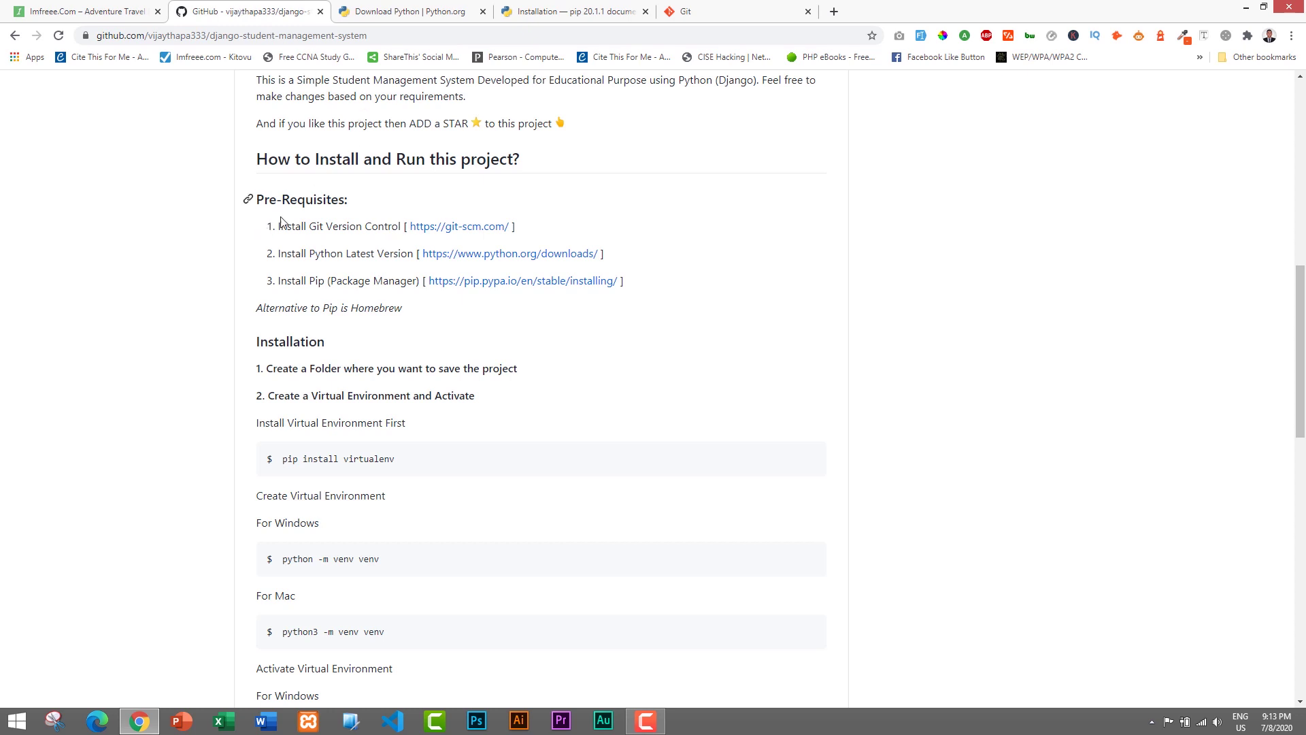
pyautogui.scroll(-1, 300, 204)
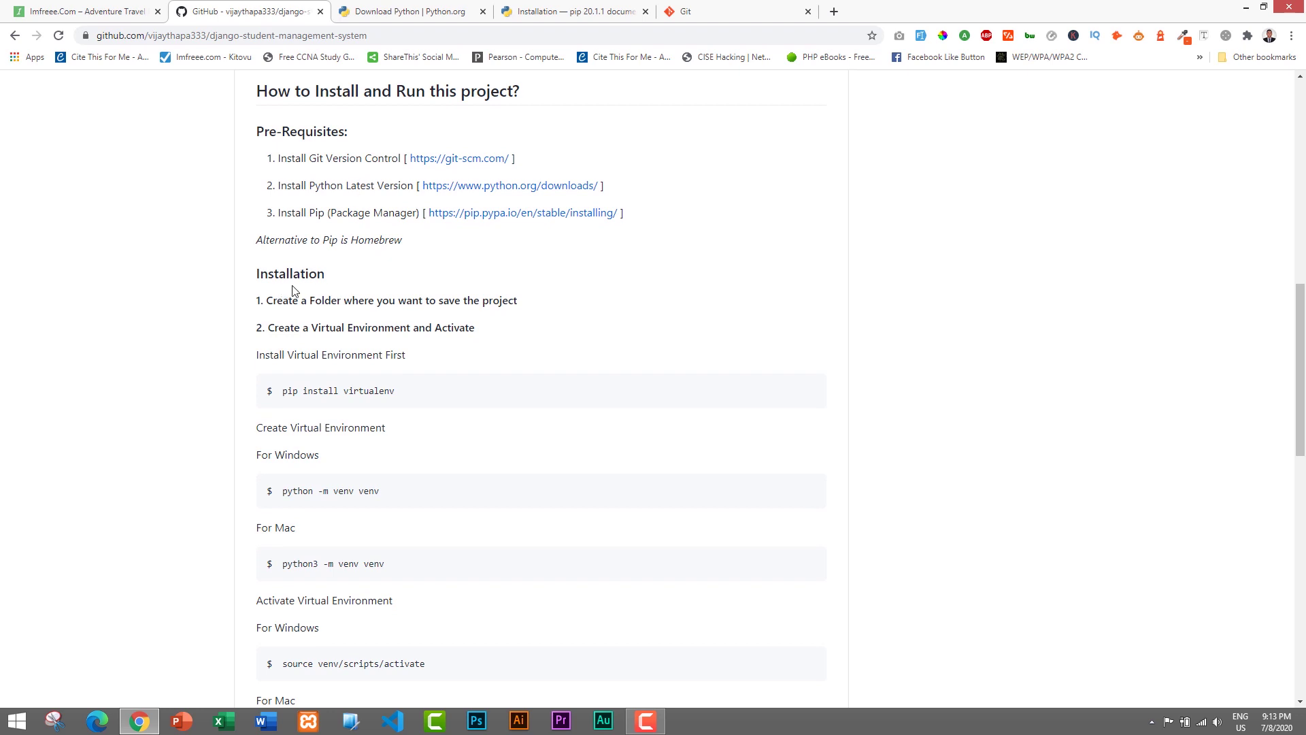
pyautogui.scroll(-1, 330, 237)
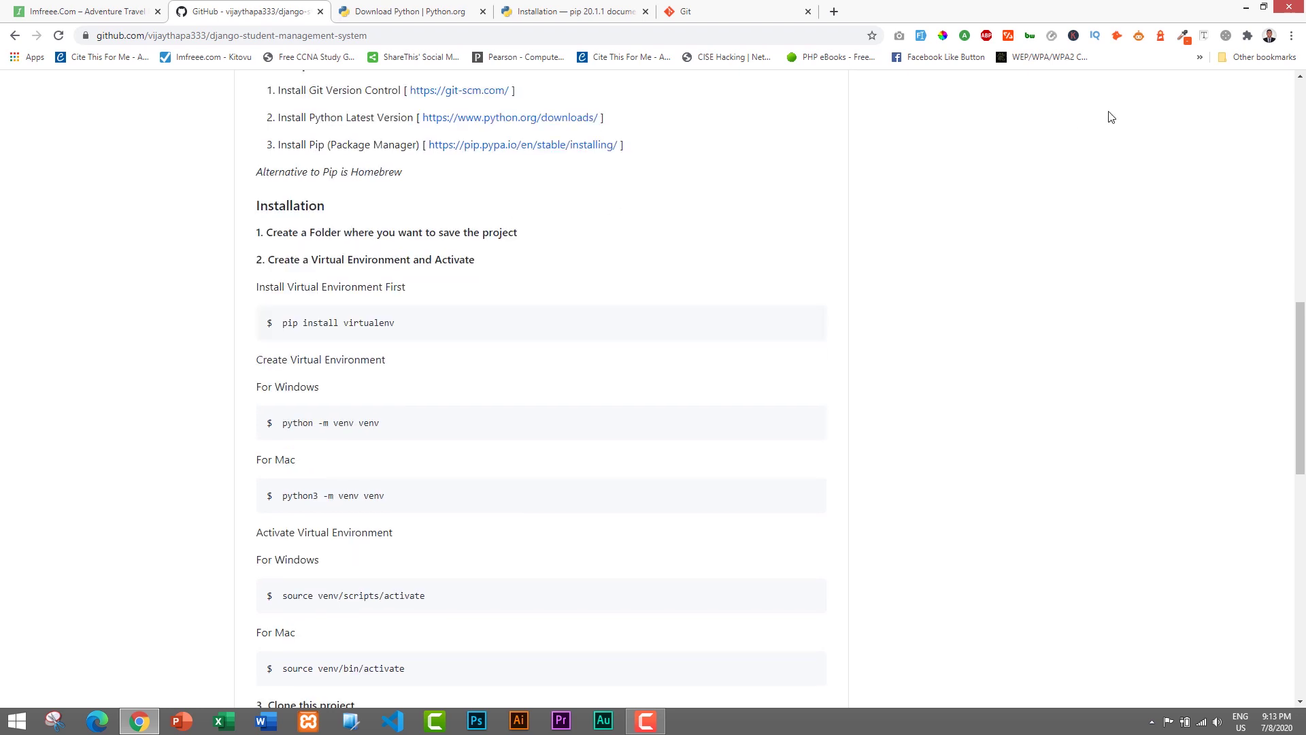
pyautogui.click(1248, 7)
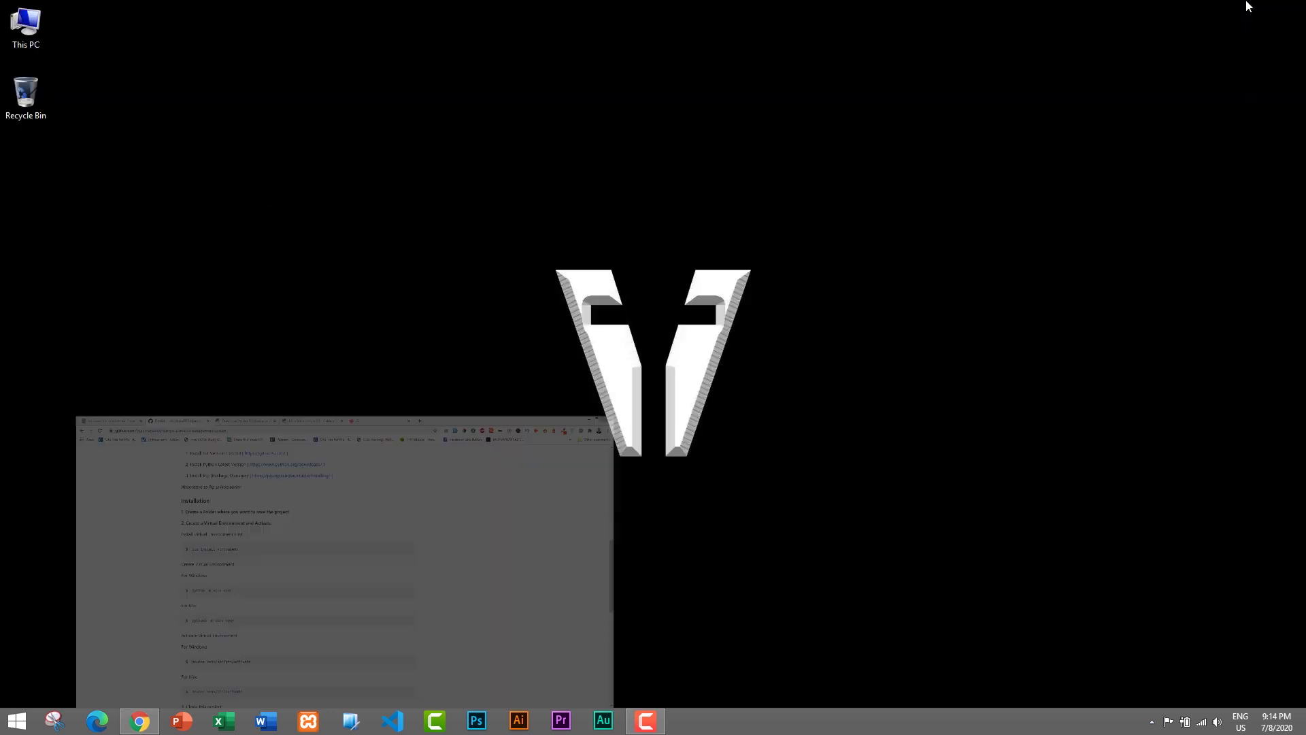
# Create a new desktop folder named django-student and open it in File Explorer.
pyautogui.rightClick(32, 157)
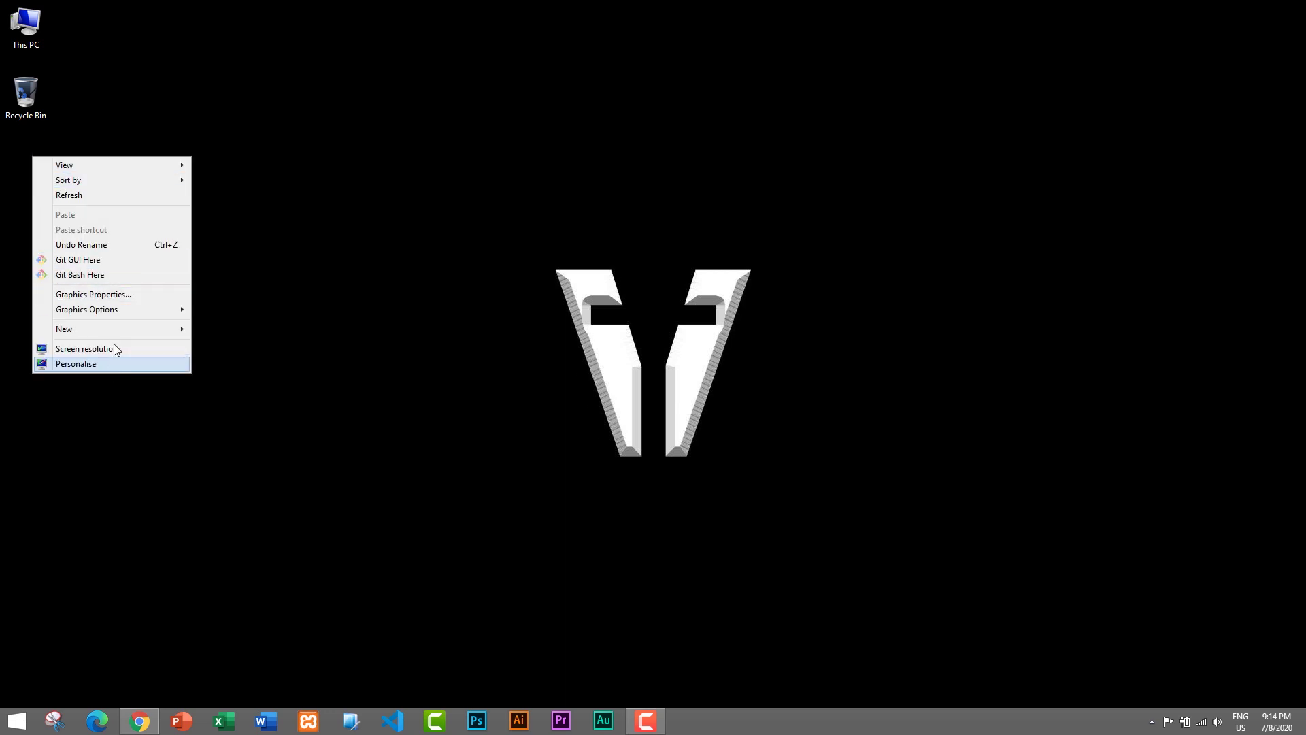
pyautogui.moveTo(128, 331)
pyautogui.click(246, 326)
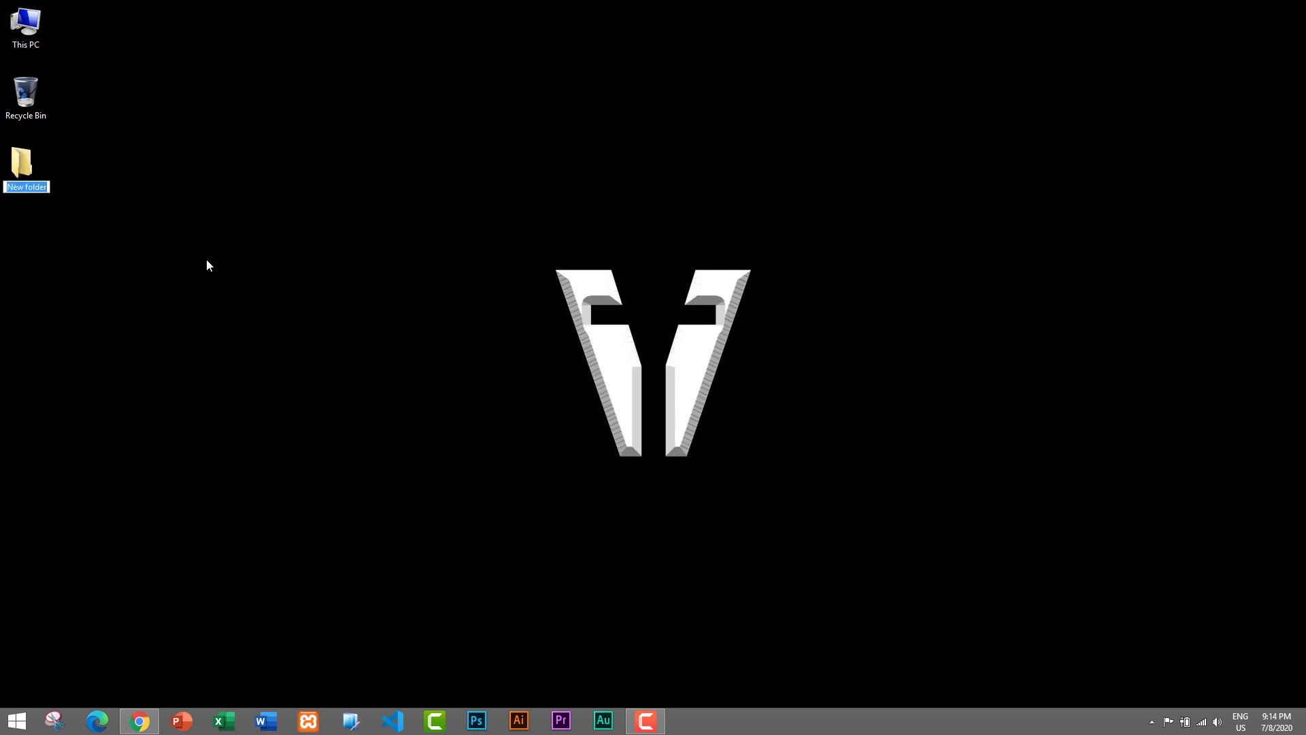
pyautogui.write('django-student')
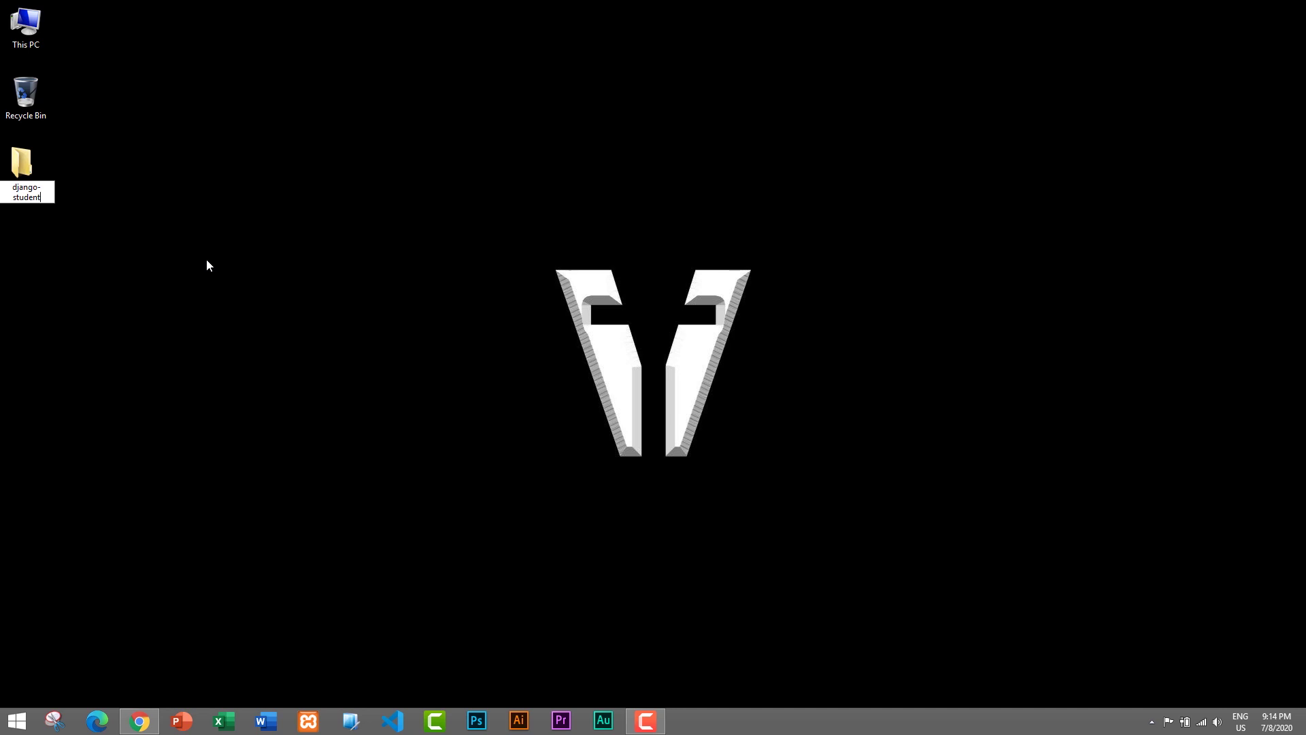
pyautogui.press('Return')
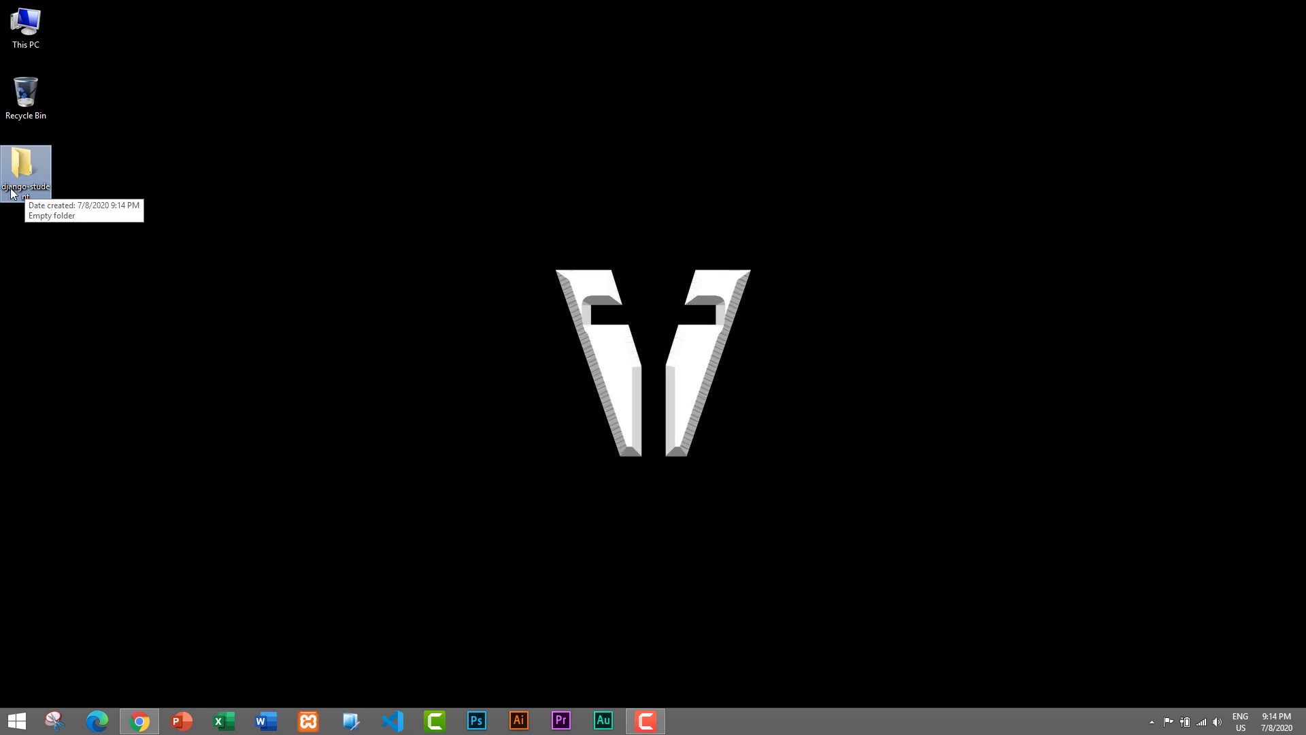
pyautogui.click(142, 194)
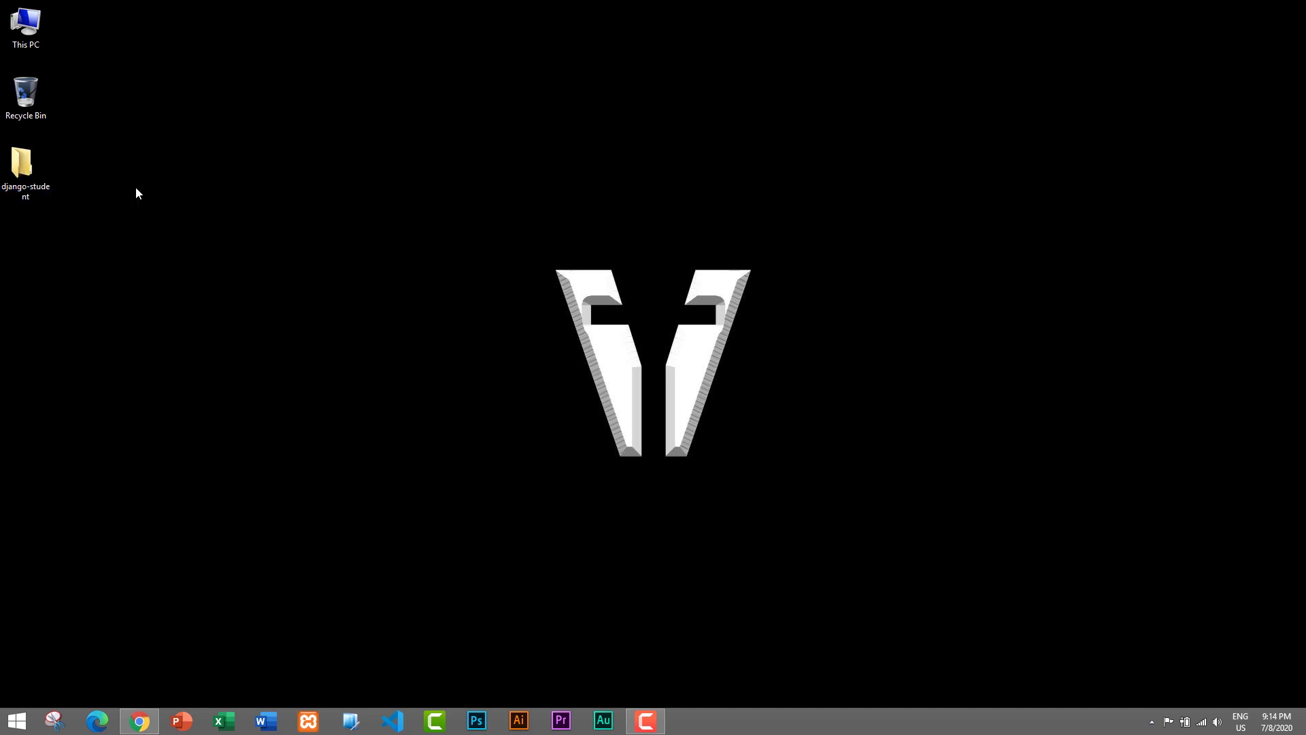
pyautogui.doubleClick(23, 167)
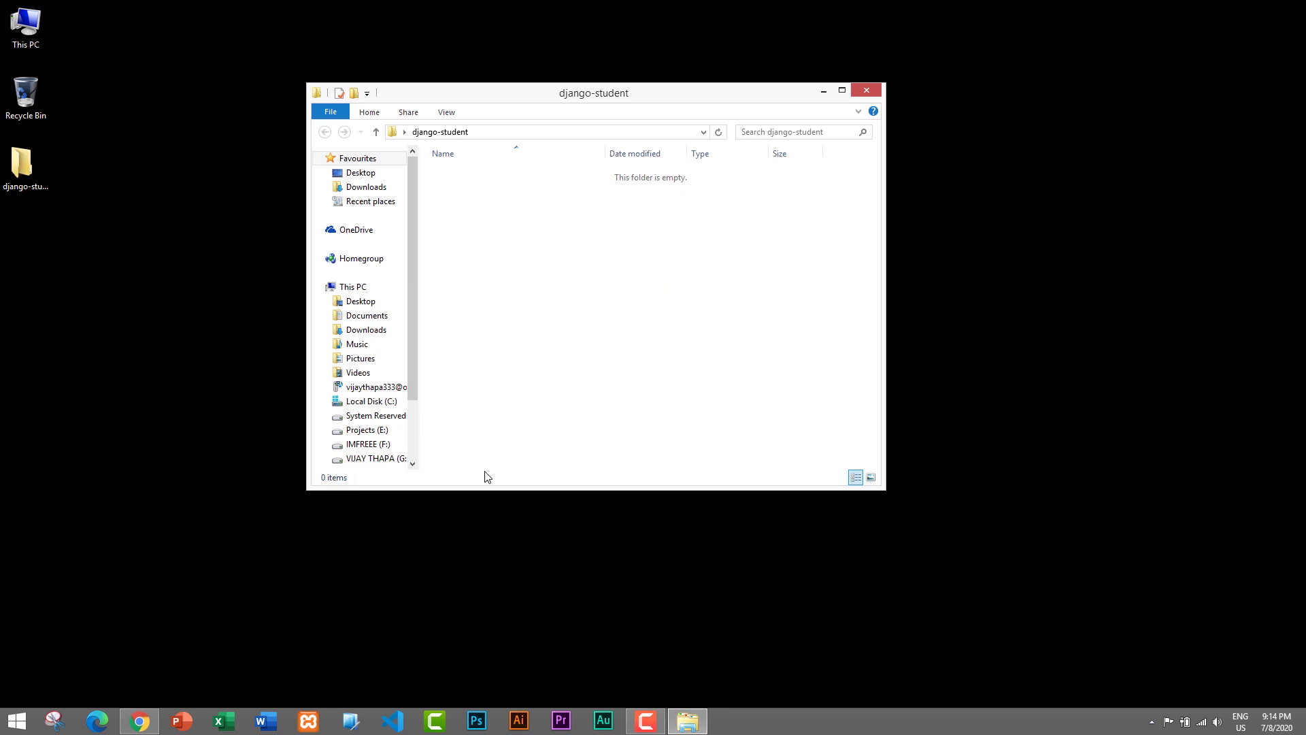
pyautogui.click(139, 720)
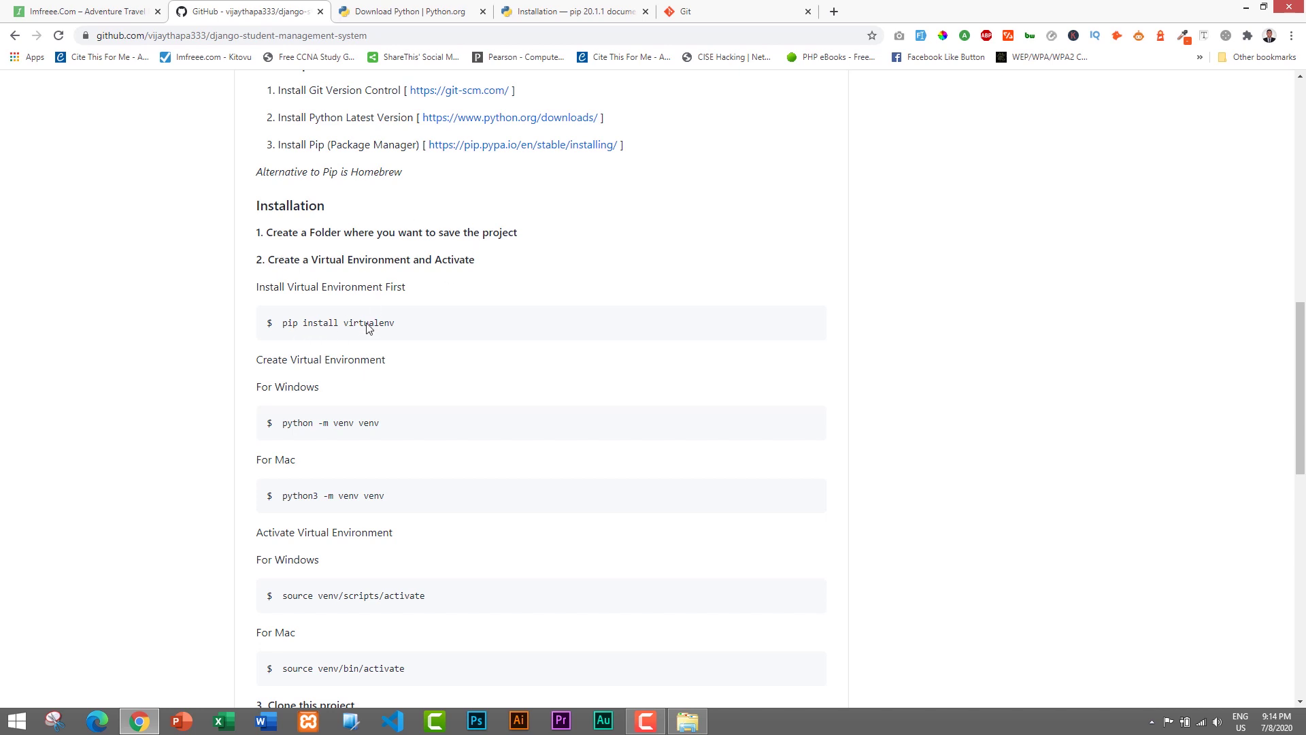
pyautogui.scroll(-1, 324, 362)
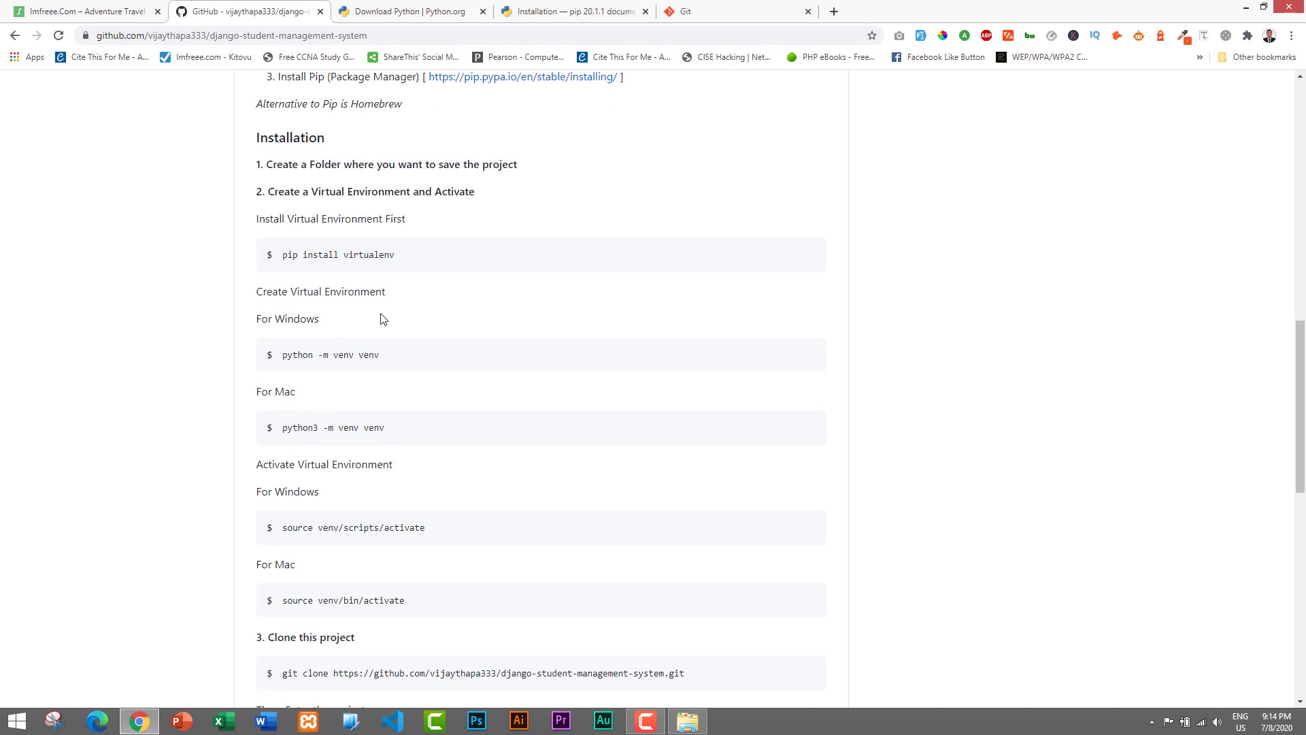
pyautogui.click(1244, 9)
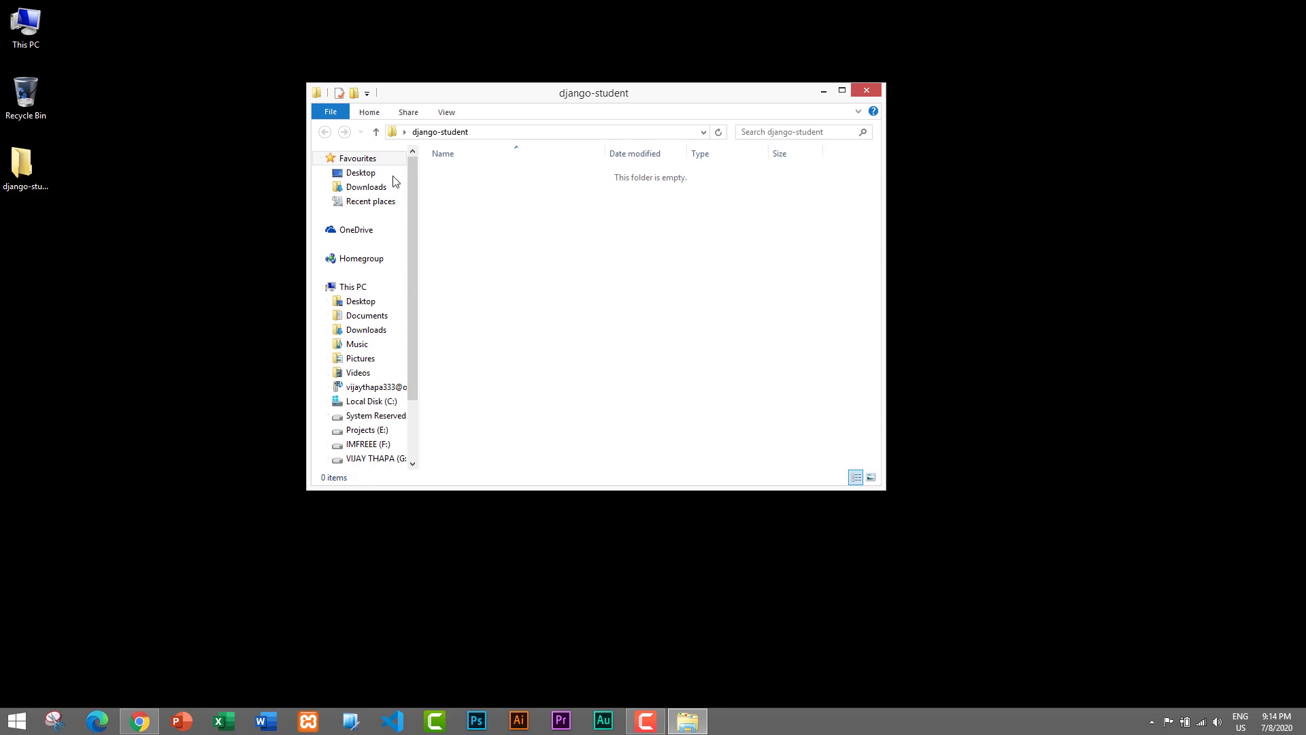
# Open a Git Bash terminal in the django-student folder and centre it over the folder window.
pyautogui.rightClick(557, 249)
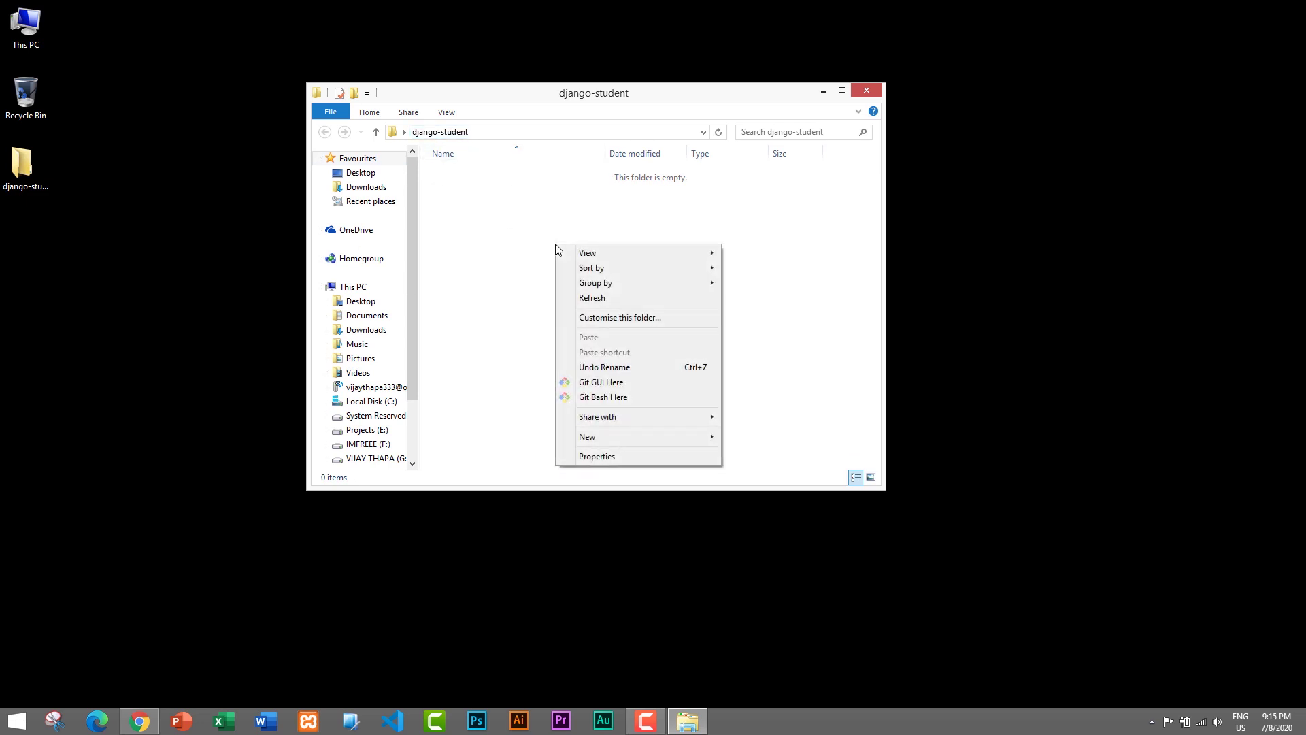
pyautogui.click(615, 399)
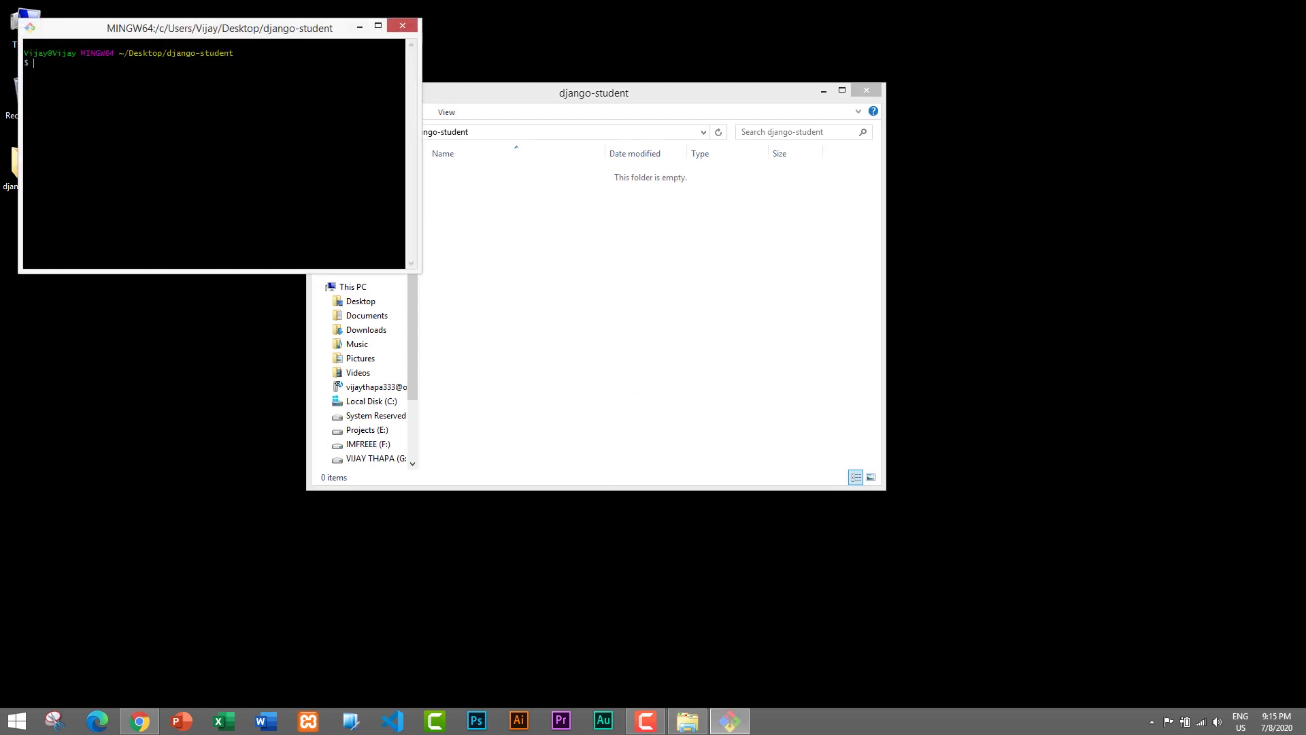
pyautogui.moveTo(196, 29); pyautogui.dragTo(854, 154)
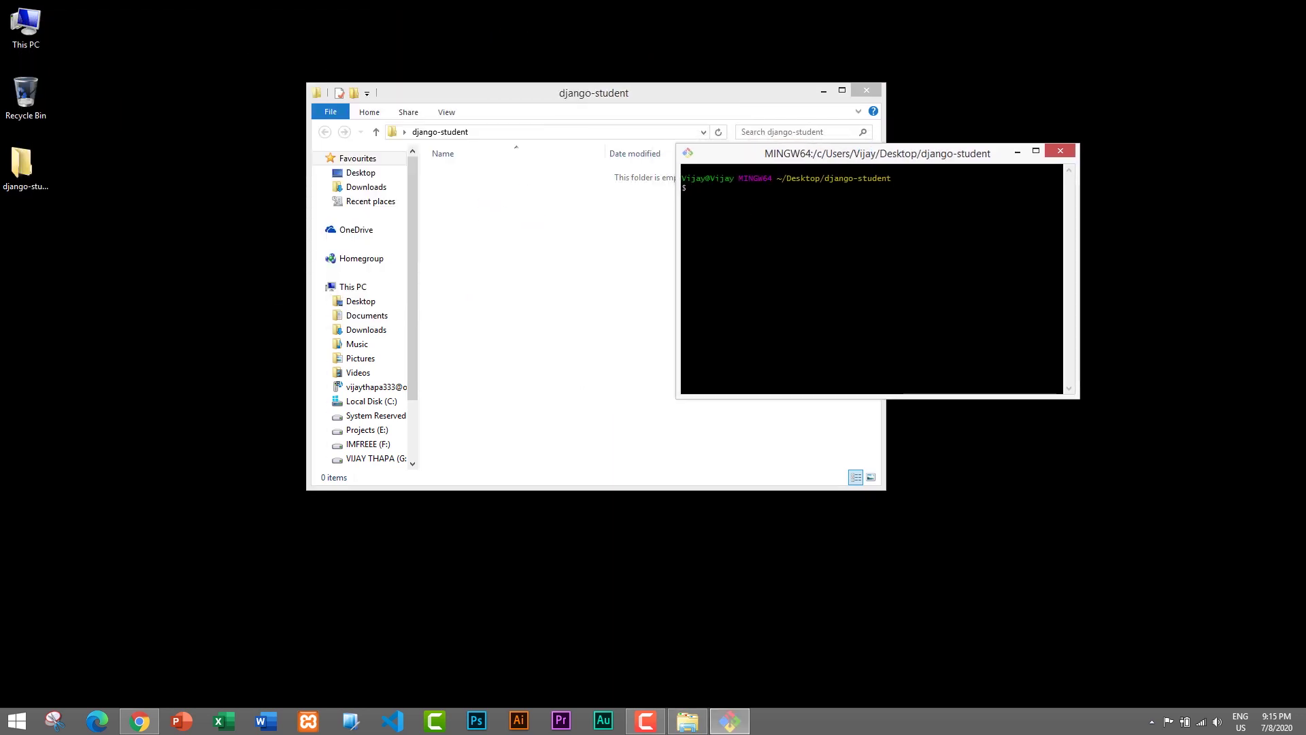
pyautogui.moveTo(749, 156); pyautogui.dragTo(640, 143)
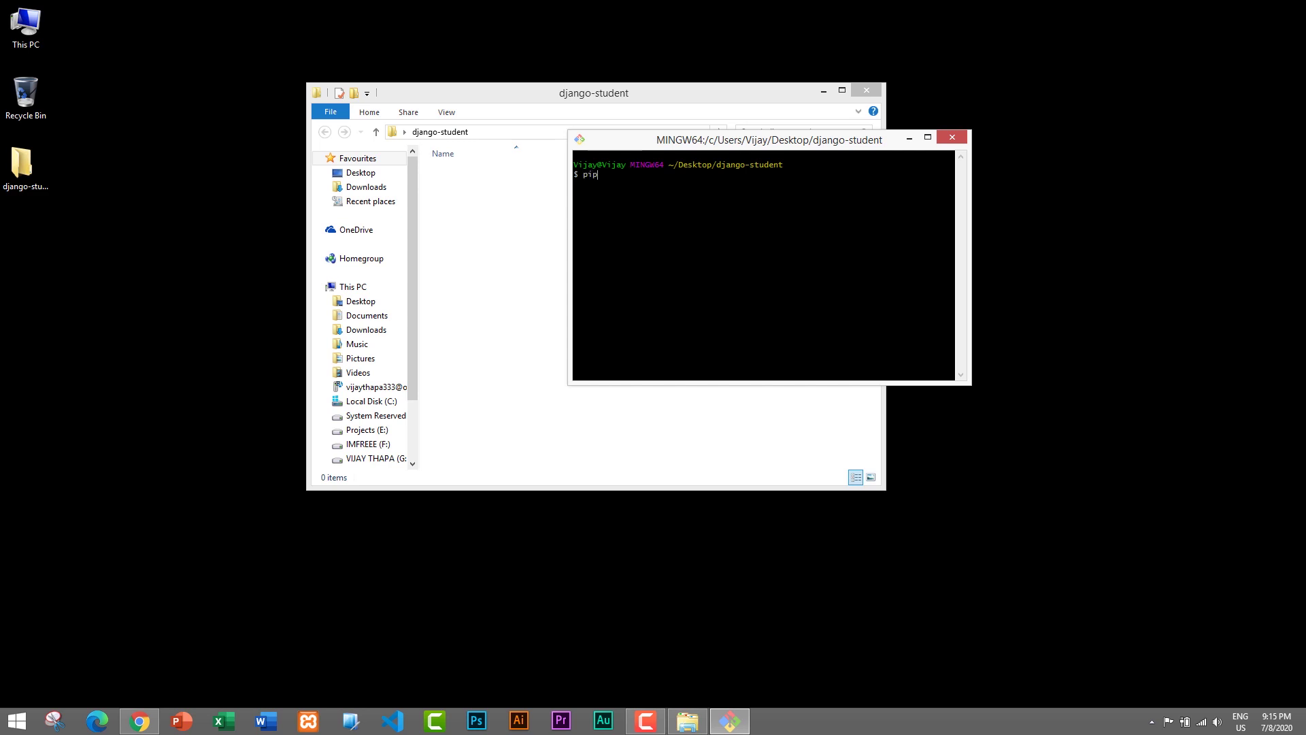
# Run pip install virtualenv, which reports virtualenv 20.0.26 already satisfied.
pyautogui.write('pip install virtualenv')
pyautogui.press('Return')
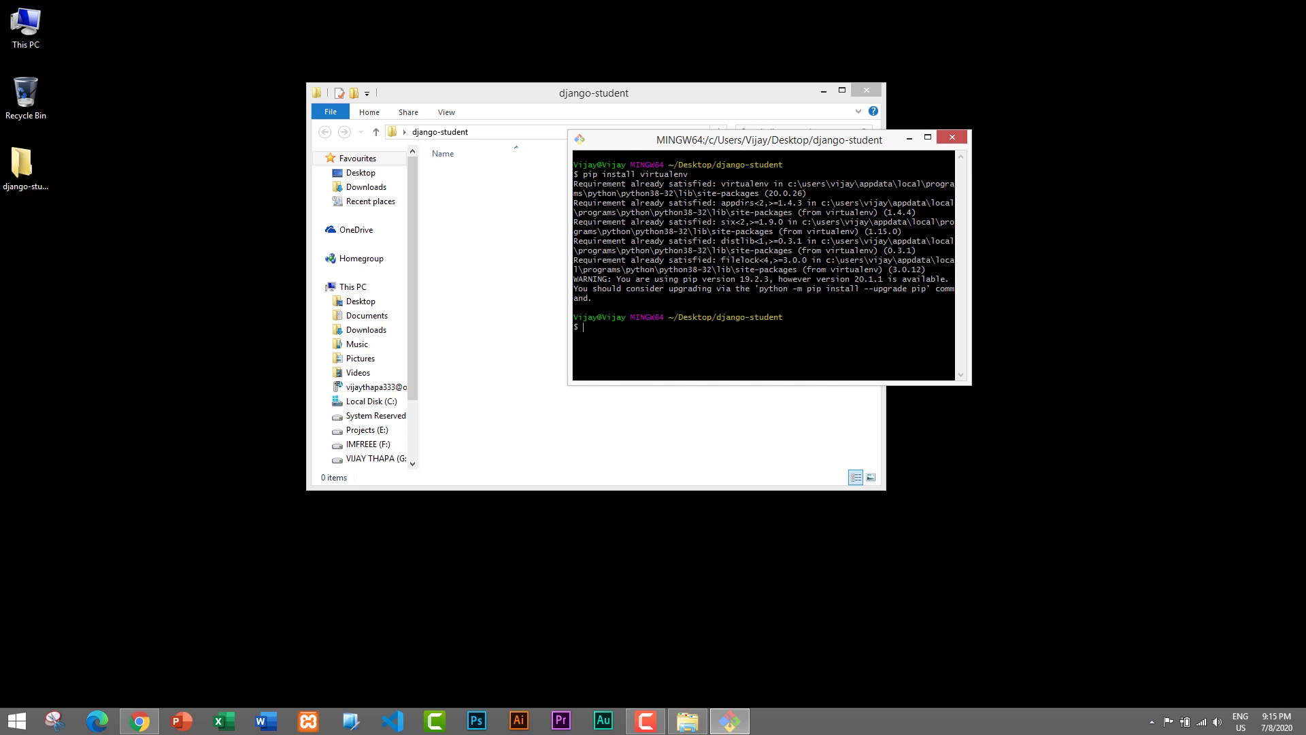
pyautogui.moveTo(723, 723)
pyautogui.moveTo(137, 730)
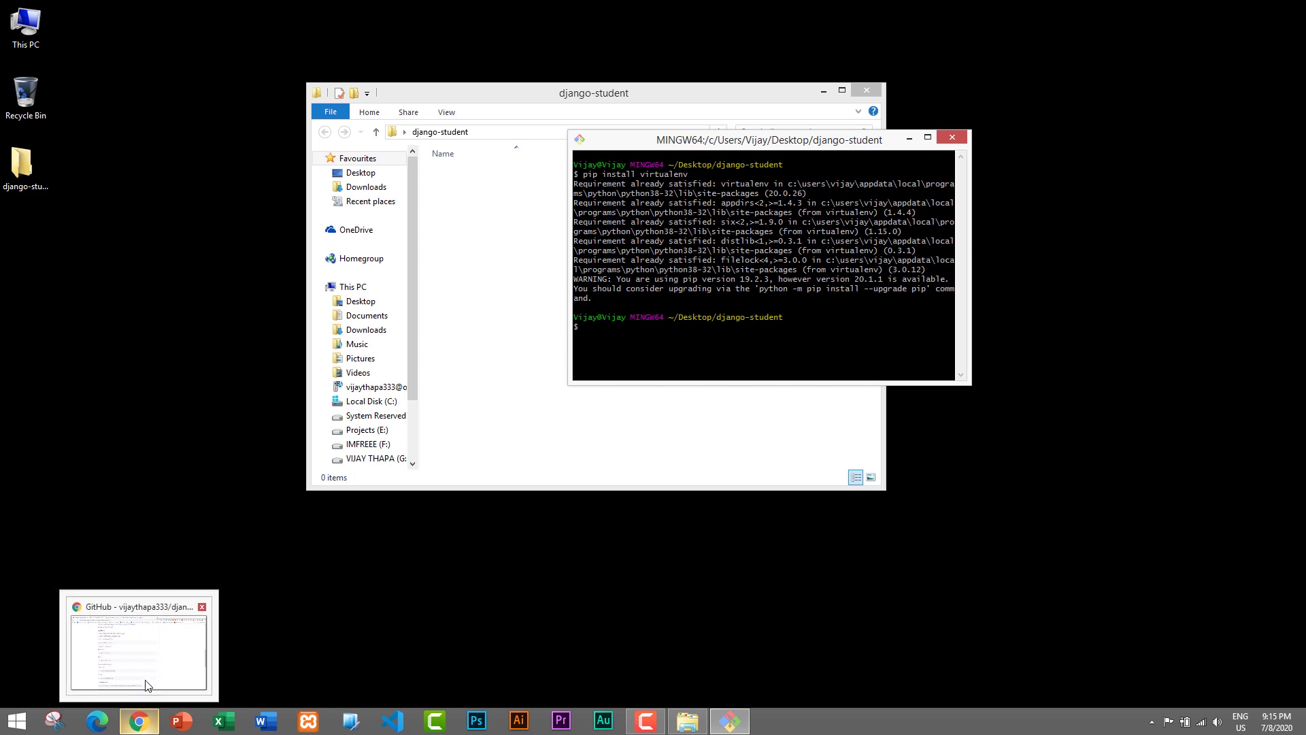
# Bring the GitHub README forward and highlight its pip install virtualenv command.
pyautogui.click(124, 664)
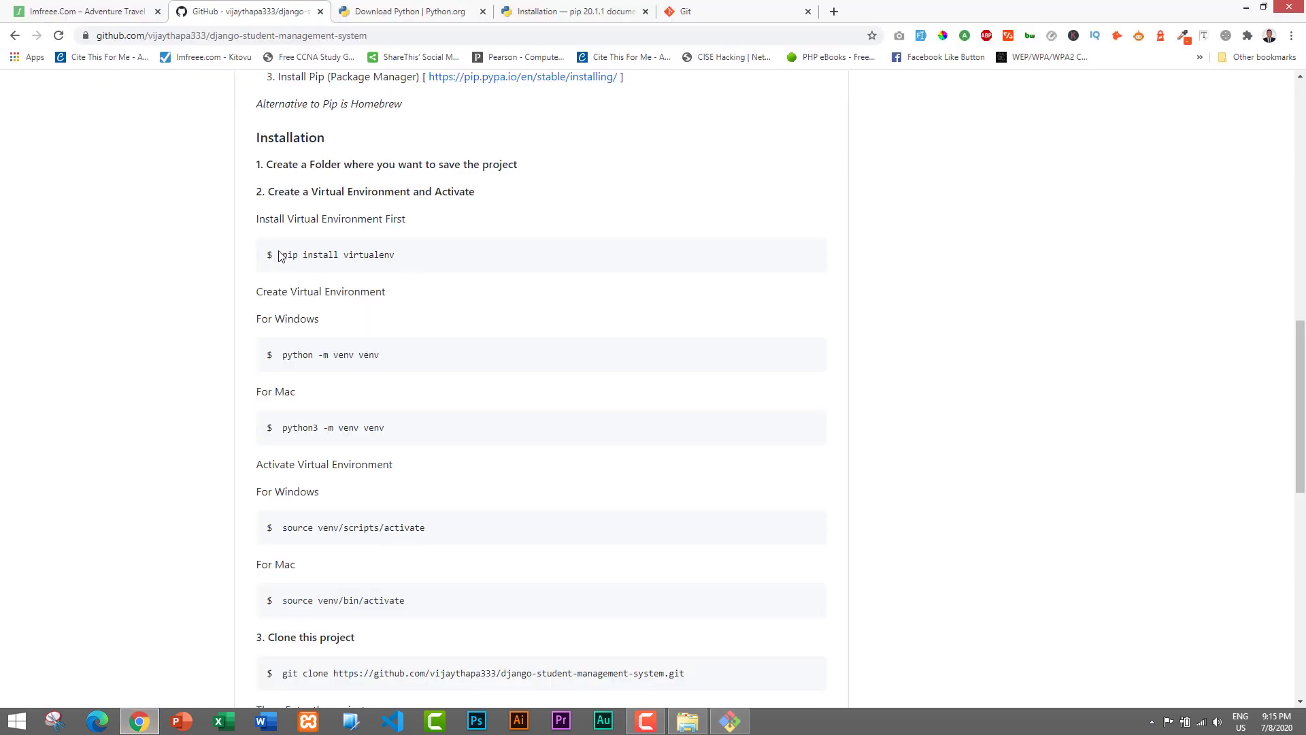
pyautogui.moveTo(281, 255); pyautogui.dragTo(401, 255)
pyautogui.click(403, 257)
# Check the Windows venv creation command, then begin typing it with 'pyth' in Git Bash.
pyautogui.scroll(-1, 372, 372)
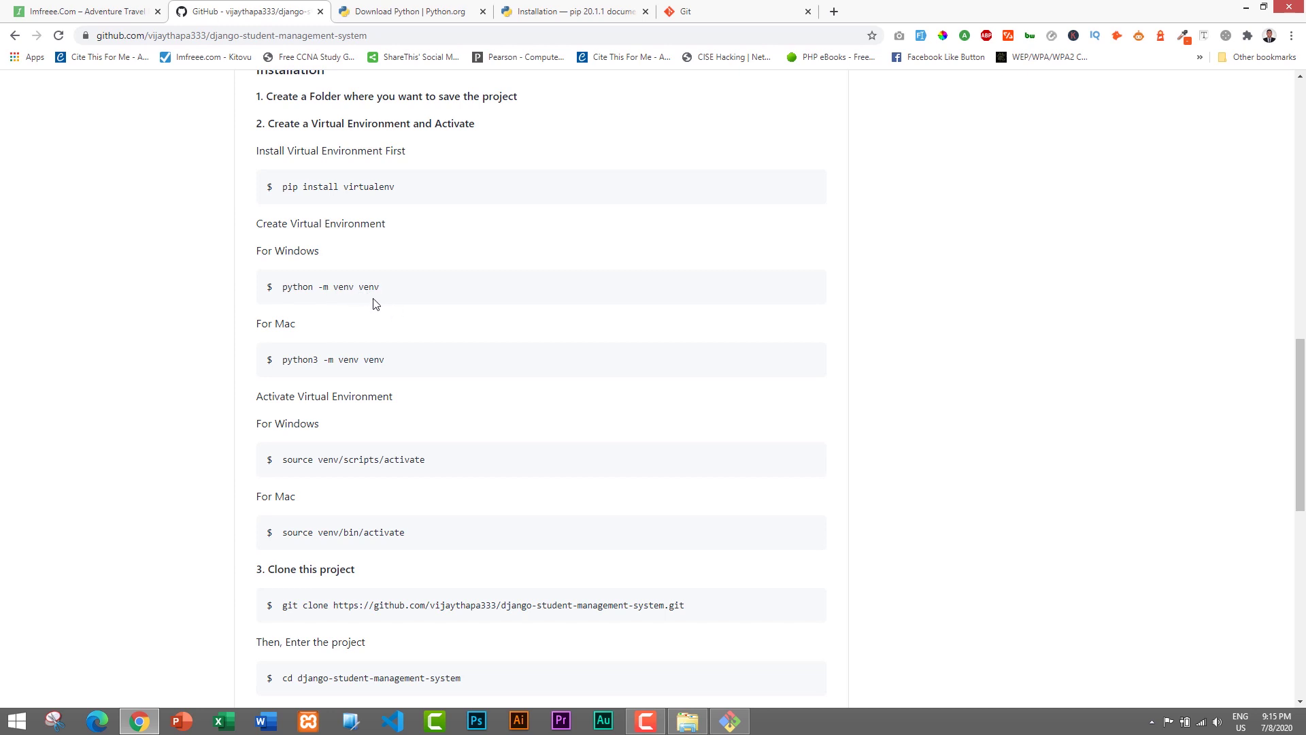
pyautogui.moveTo(359, 292); pyautogui.dragTo(381, 293)
pyautogui.click(398, 291)
pyautogui.click(728, 720)
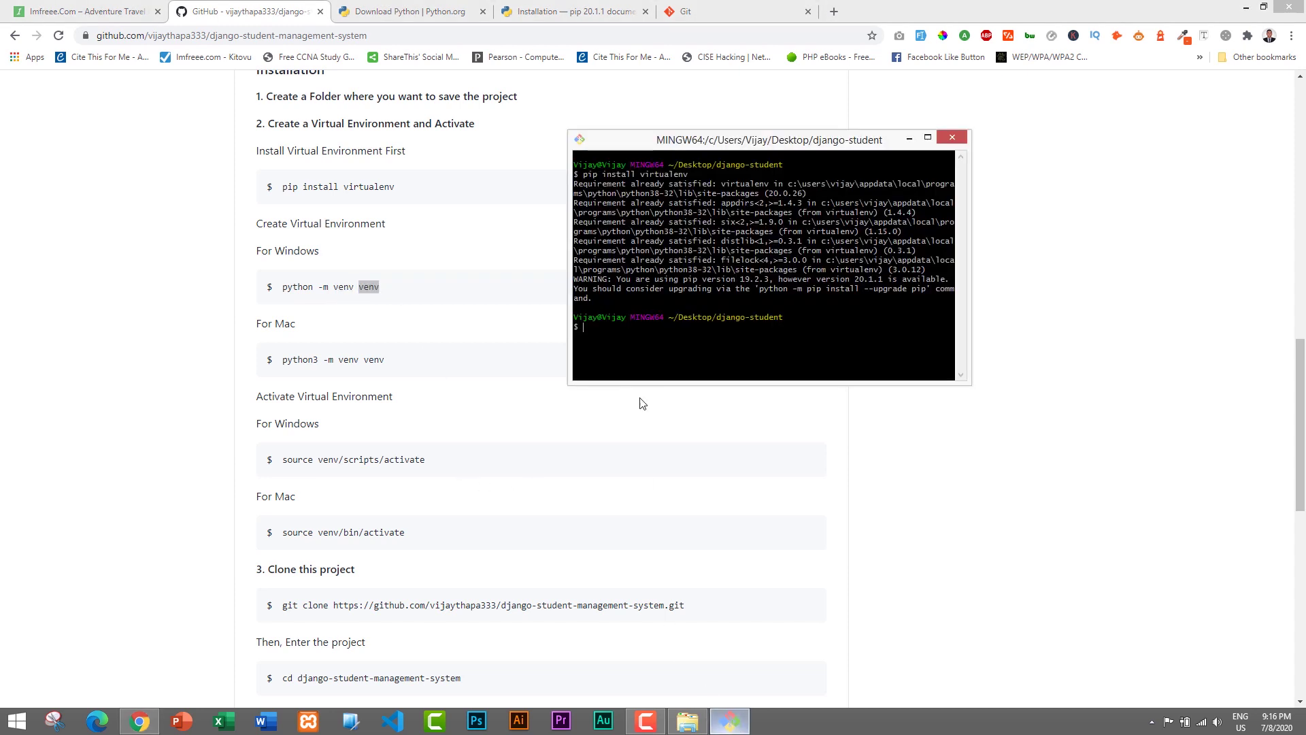
pyautogui.write('py')
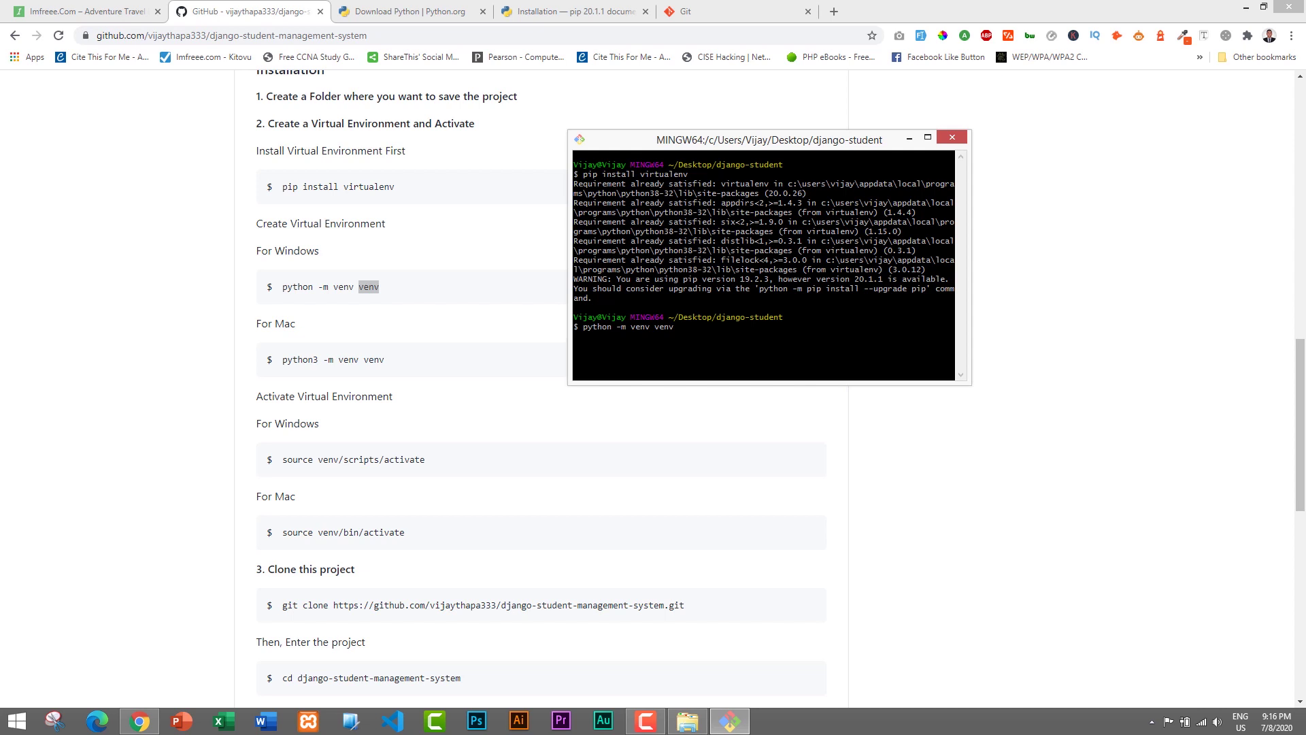
# Let python -m venv venv finish at the django-student prompt, briefly highlighting the folder name.
pyautogui.moveTo(719, 317); pyautogui.dragTo(780, 317)
pyautogui.click(780, 317)
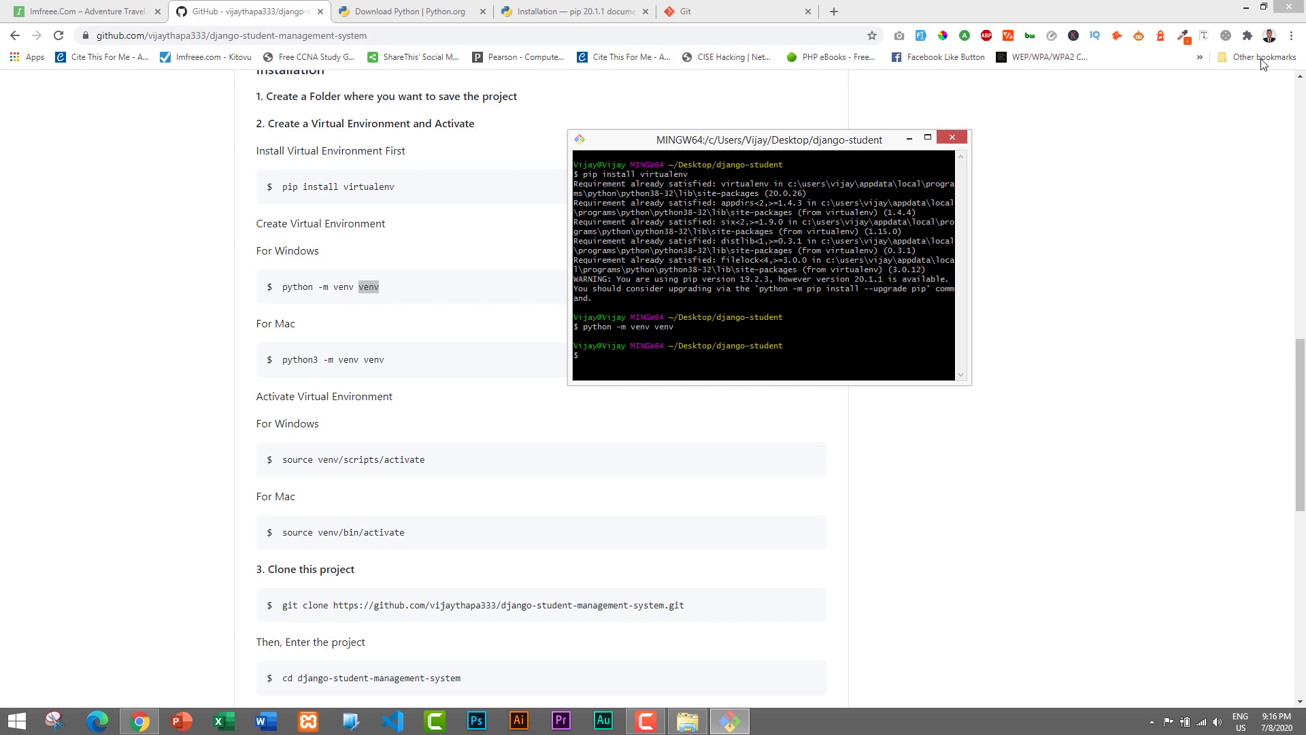
# Browse the new venv folder and its Scripts subfolder, then return to django-student and Git Bash.
pyautogui.click(1247, 10)
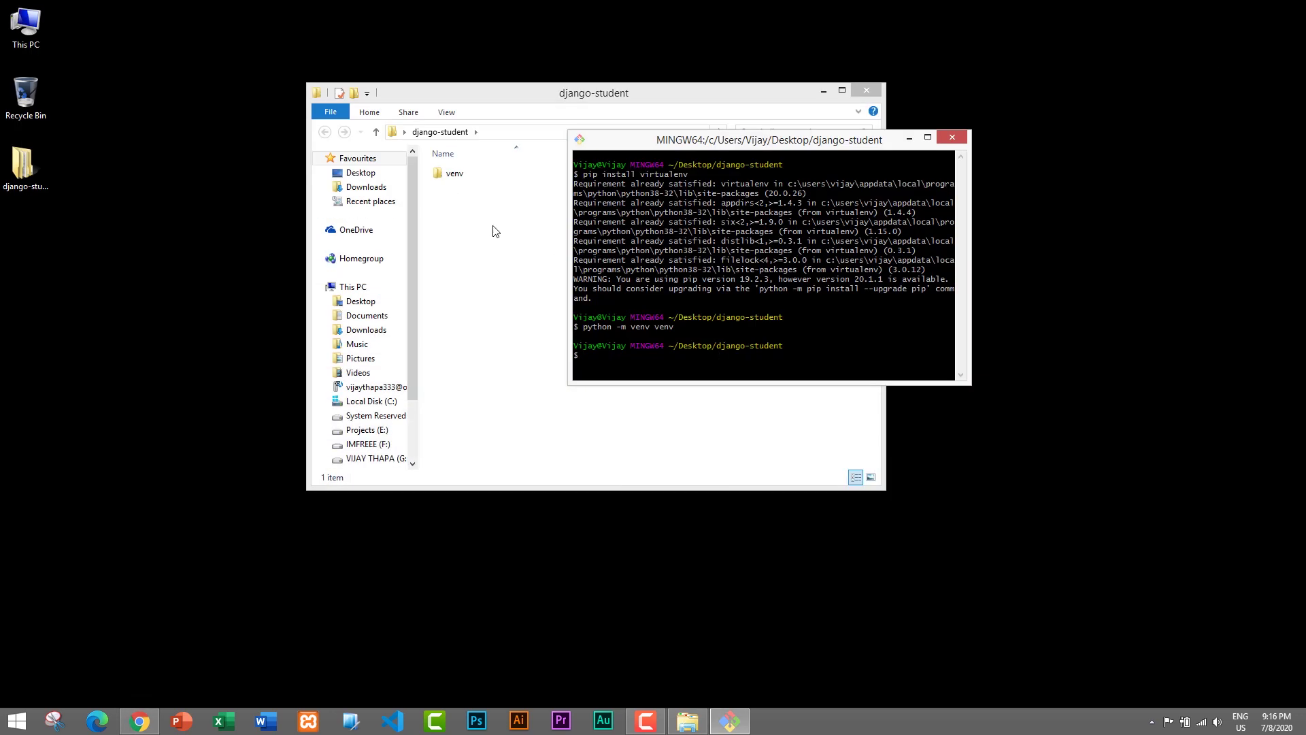
pyautogui.click(480, 217)
pyautogui.click(446, 174)
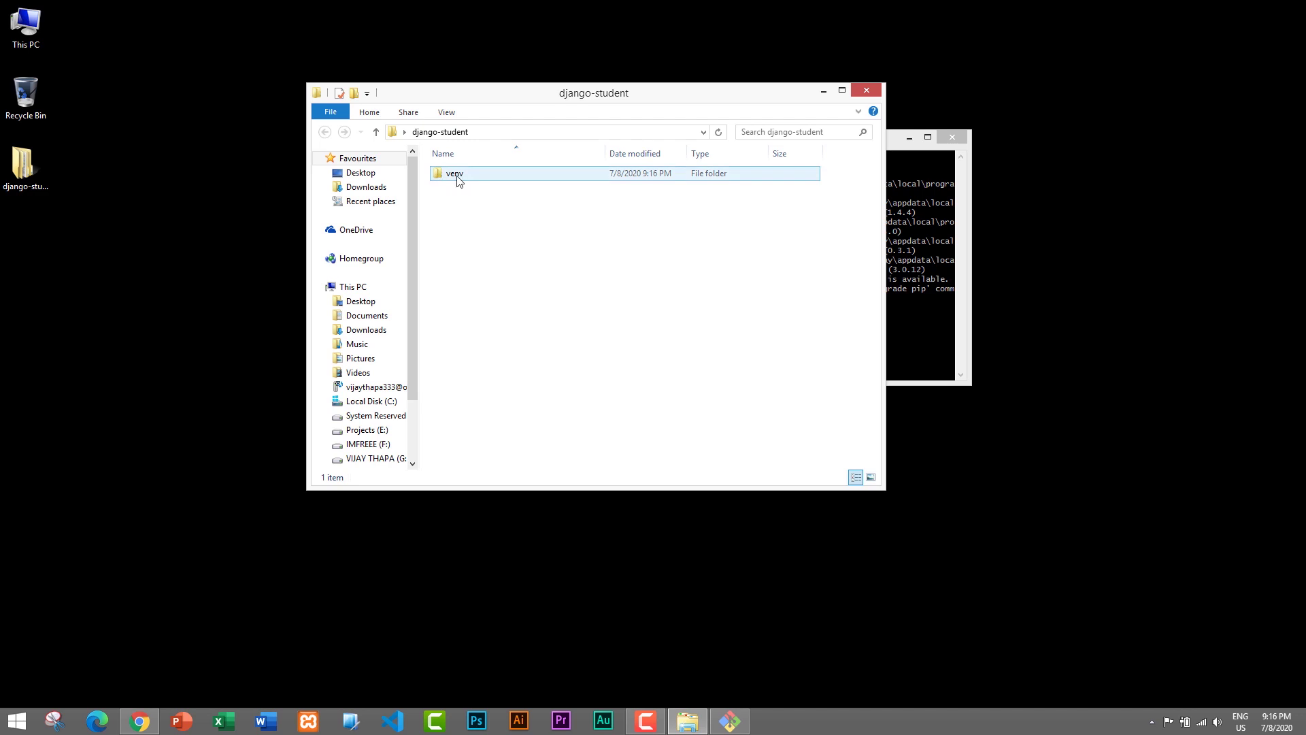
pyautogui.doubleClick(457, 177)
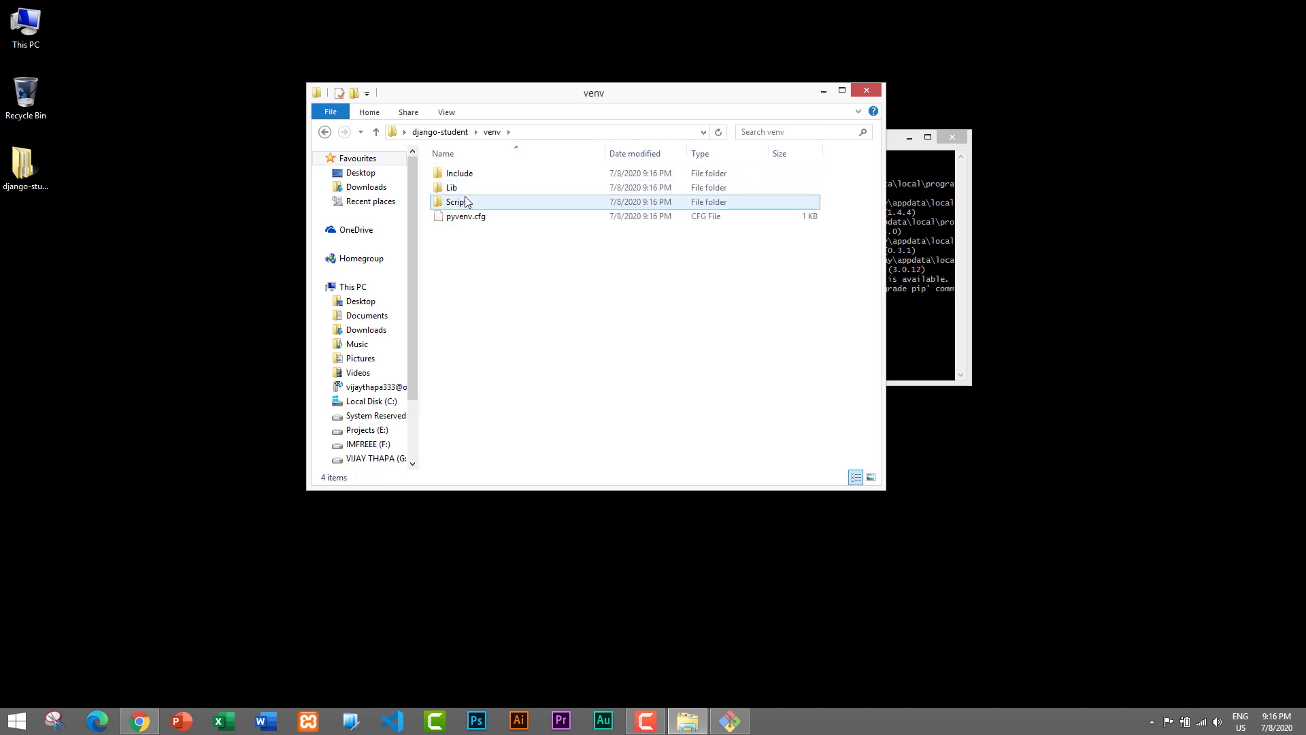
pyautogui.doubleClick(467, 201)
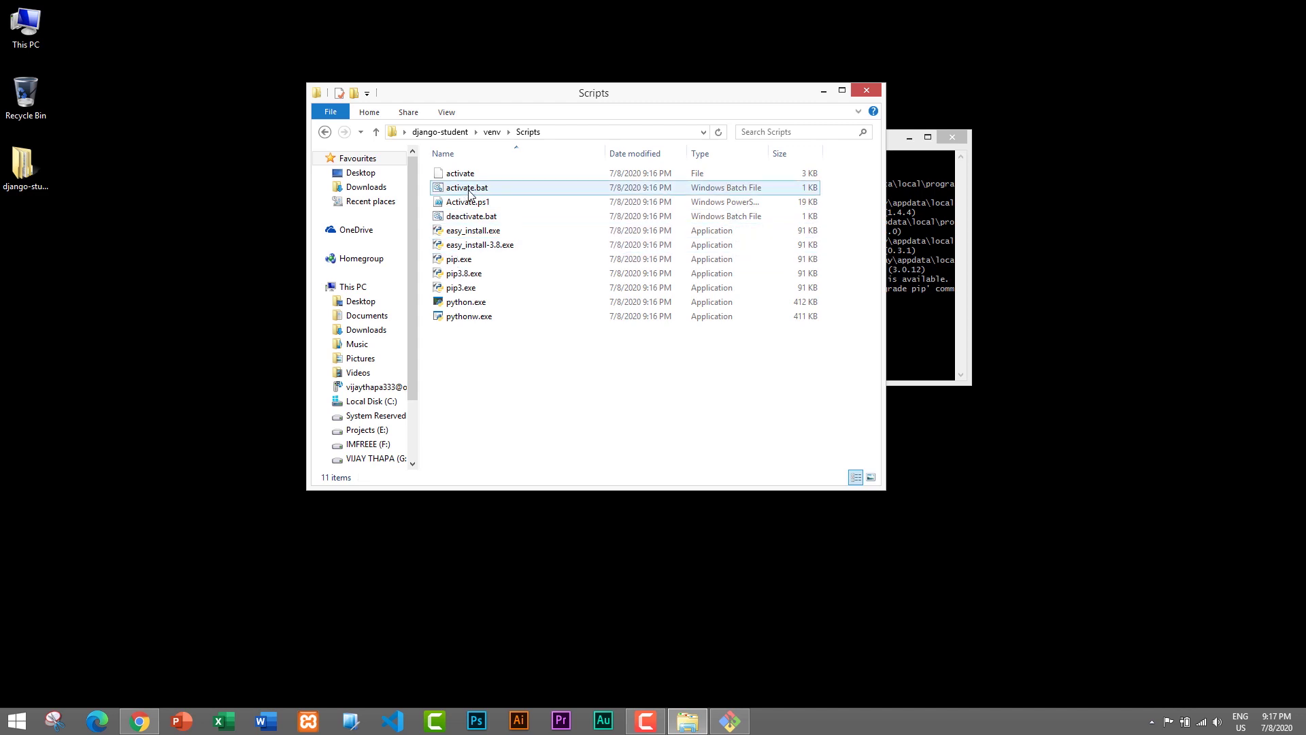
pyautogui.click(325, 132)
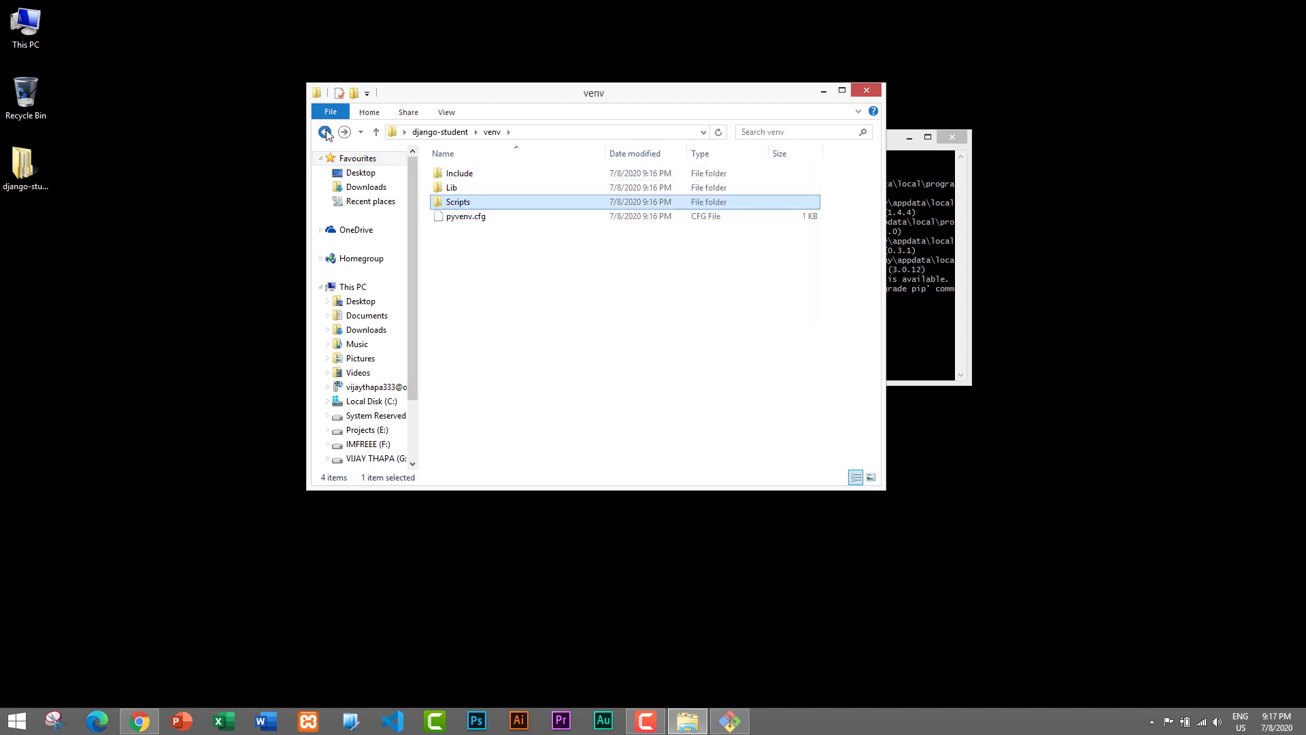
pyautogui.click(325, 132)
pyautogui.hotkey('alt', 'Tab')
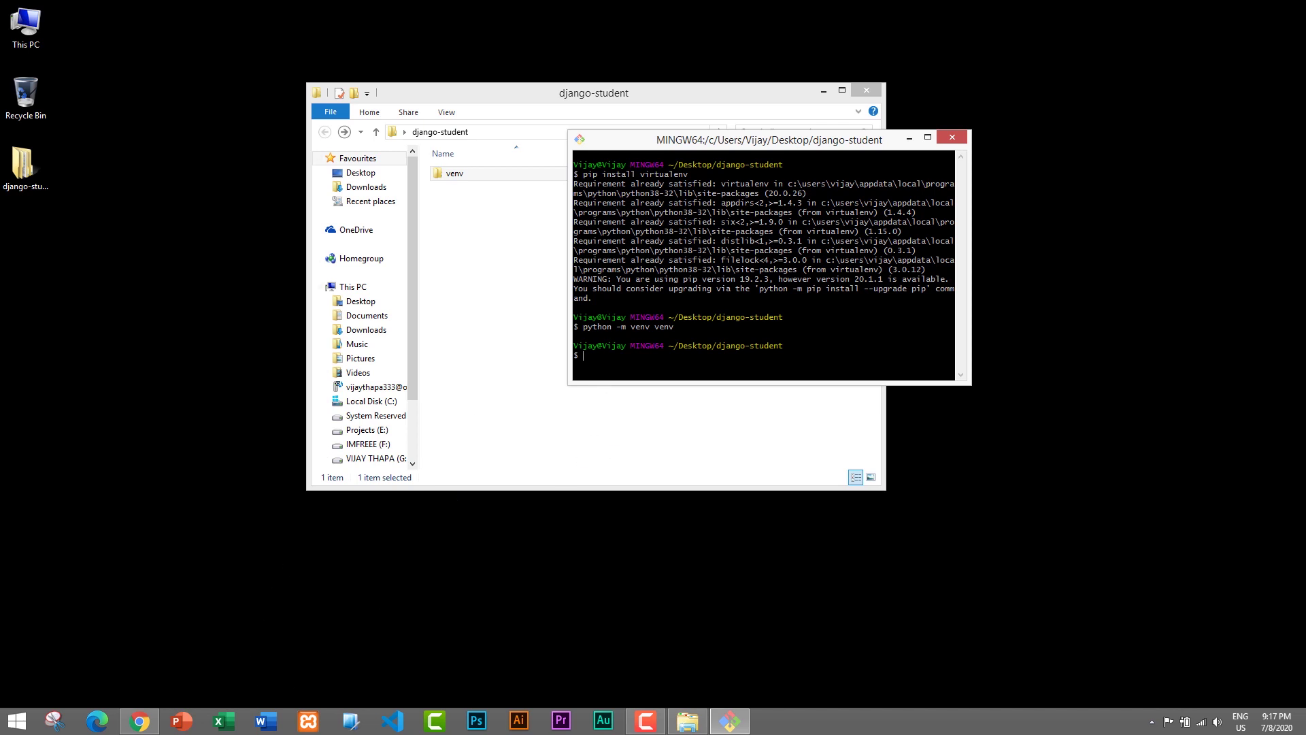
# Following the install guide, run source venv/scripts/activate in Git Bash.
pyautogui.click(140, 721)
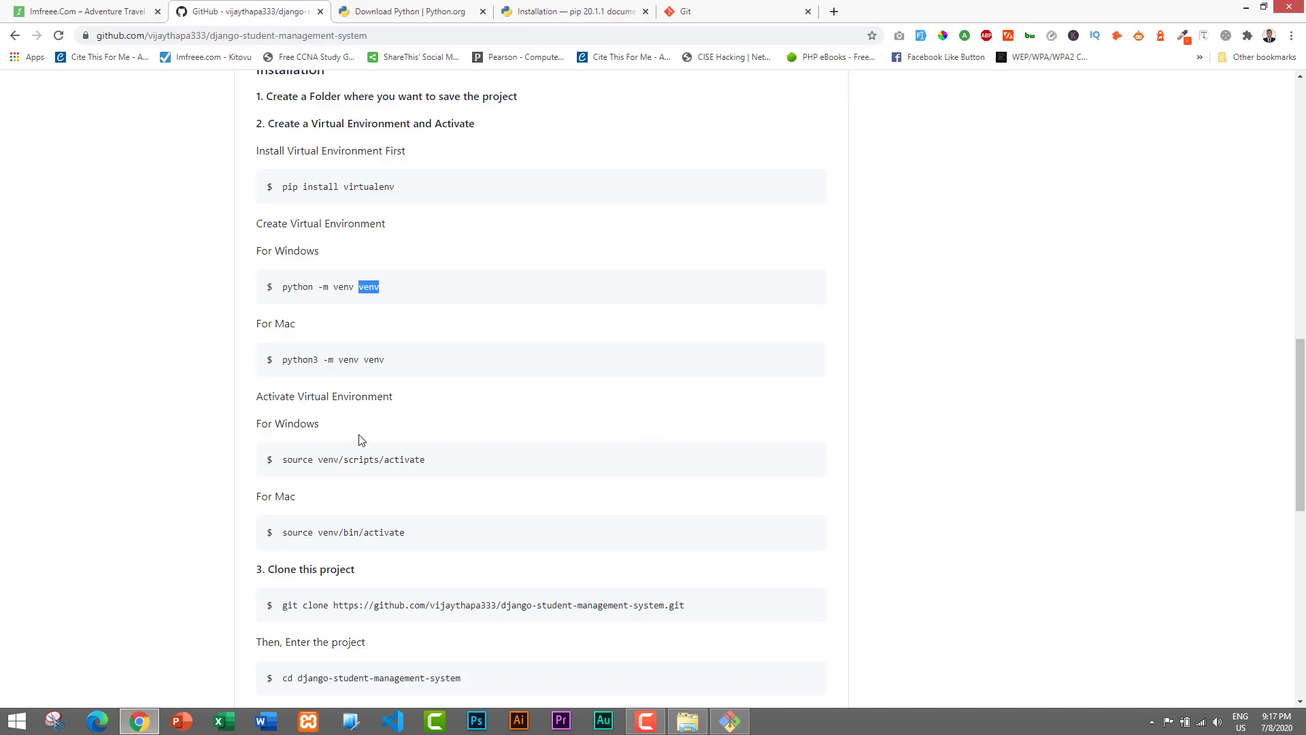
pyautogui.scroll(-1, 388, 345)
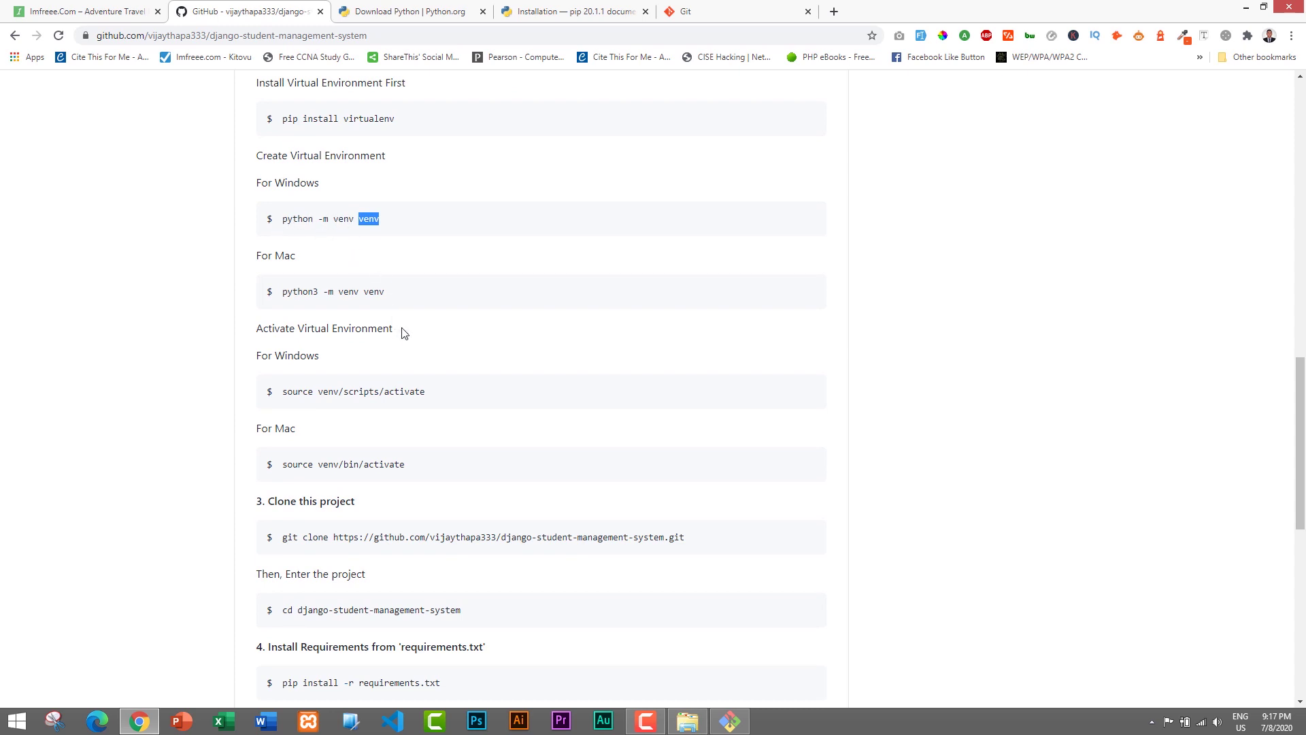
pyautogui.scroll(-2, 401, 333)
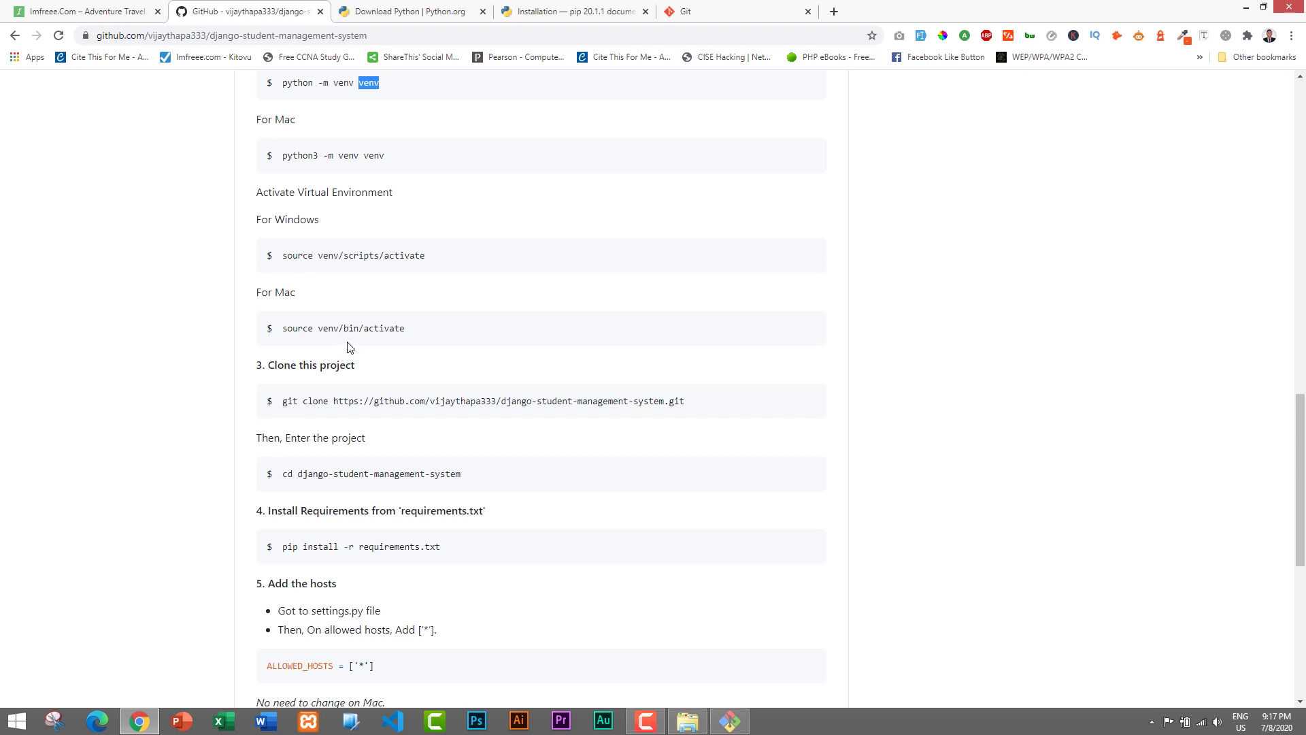
pyautogui.click(731, 723)
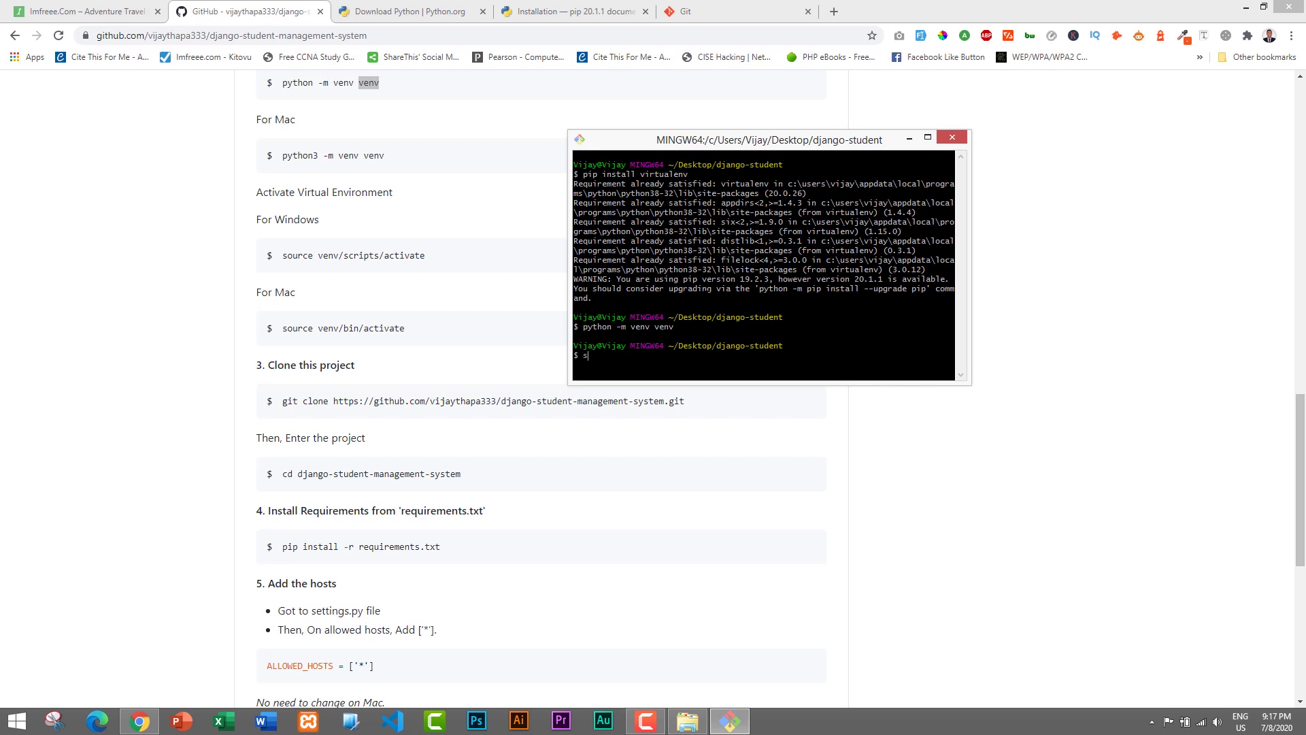
pyautogui.write('source venv/scripts/activate')
pyautogui.press('Return')
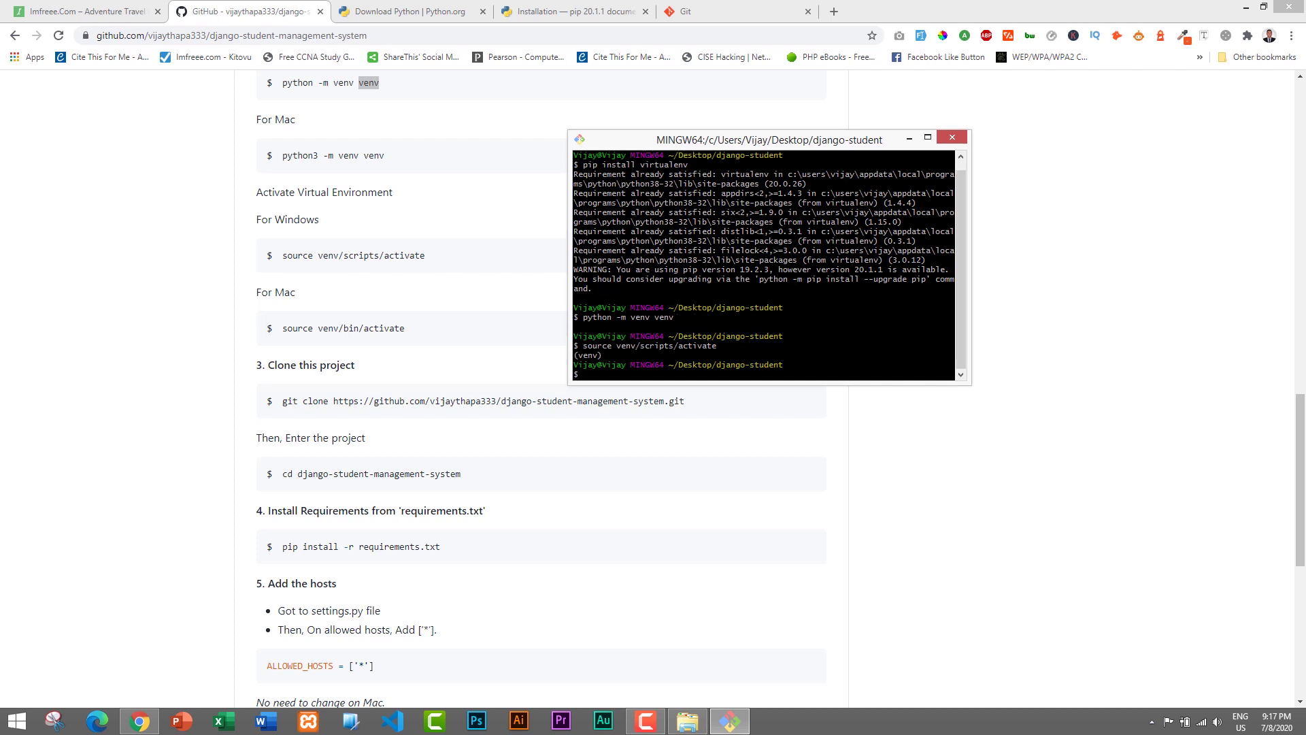
# Check the (venv) prompt line and clear the terminal screen.
pyautogui.moveTo(952, 356); pyautogui.dragTo(571, 356)
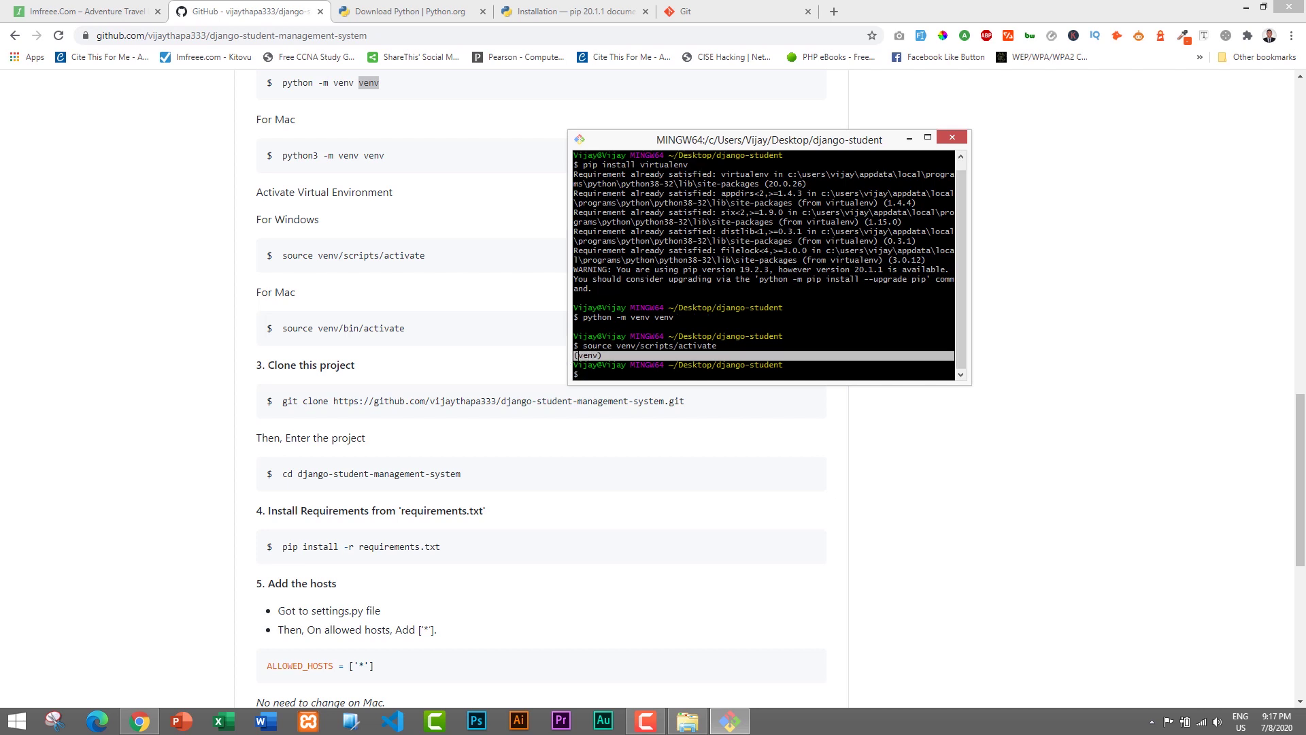
pyautogui.click(584, 355)
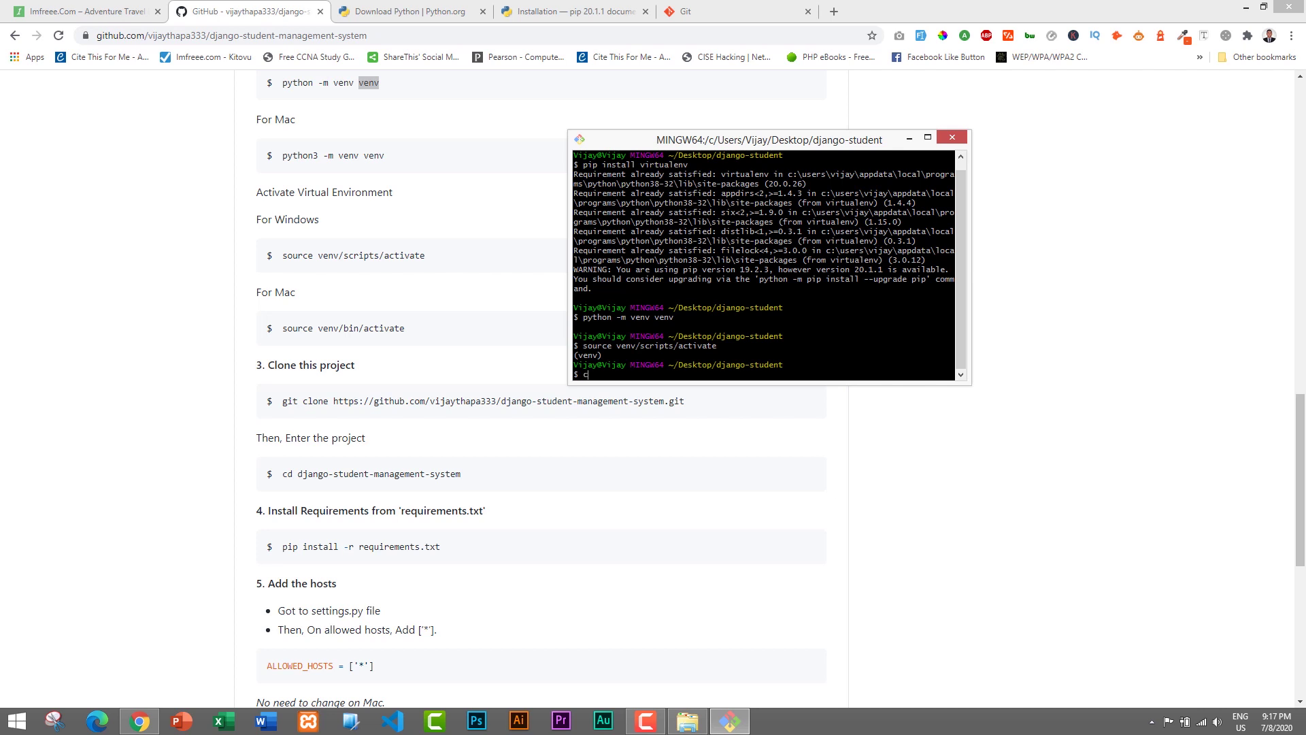
pyautogui.write('clear')
pyautogui.press('Return')
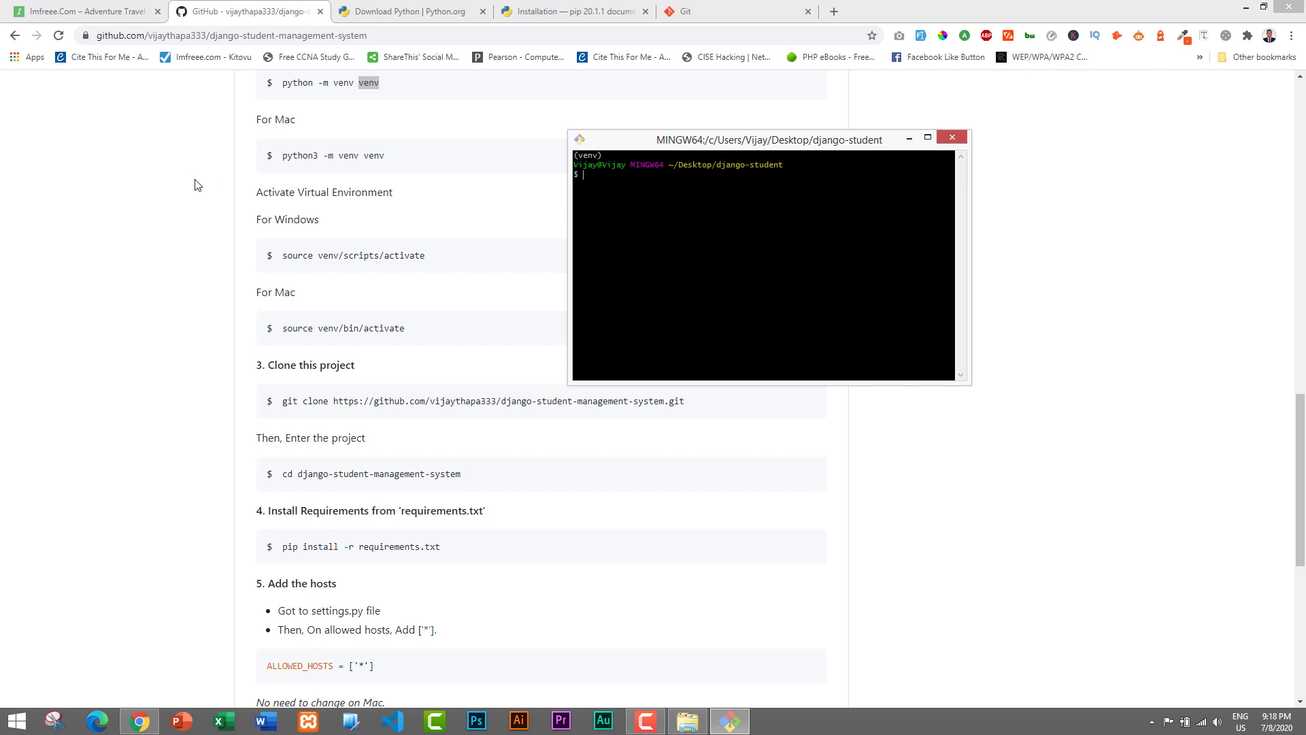
# Copy the repository's HTTPS clone URL from GitHub's Code menu.
pyautogui.click(173, 182)
pyautogui.scroll(7, 454, 189)
pyautogui.scroll(10, 494, 217)
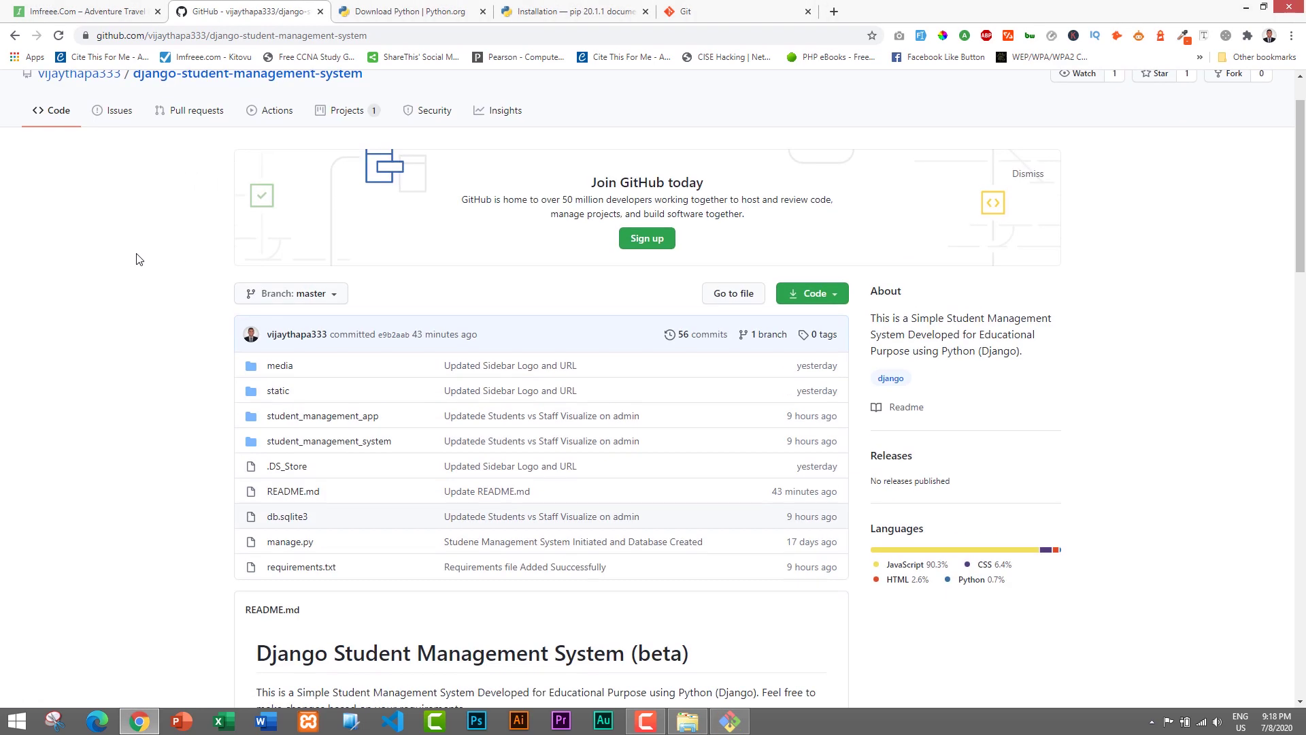
pyautogui.scroll(-1, 504, 278)
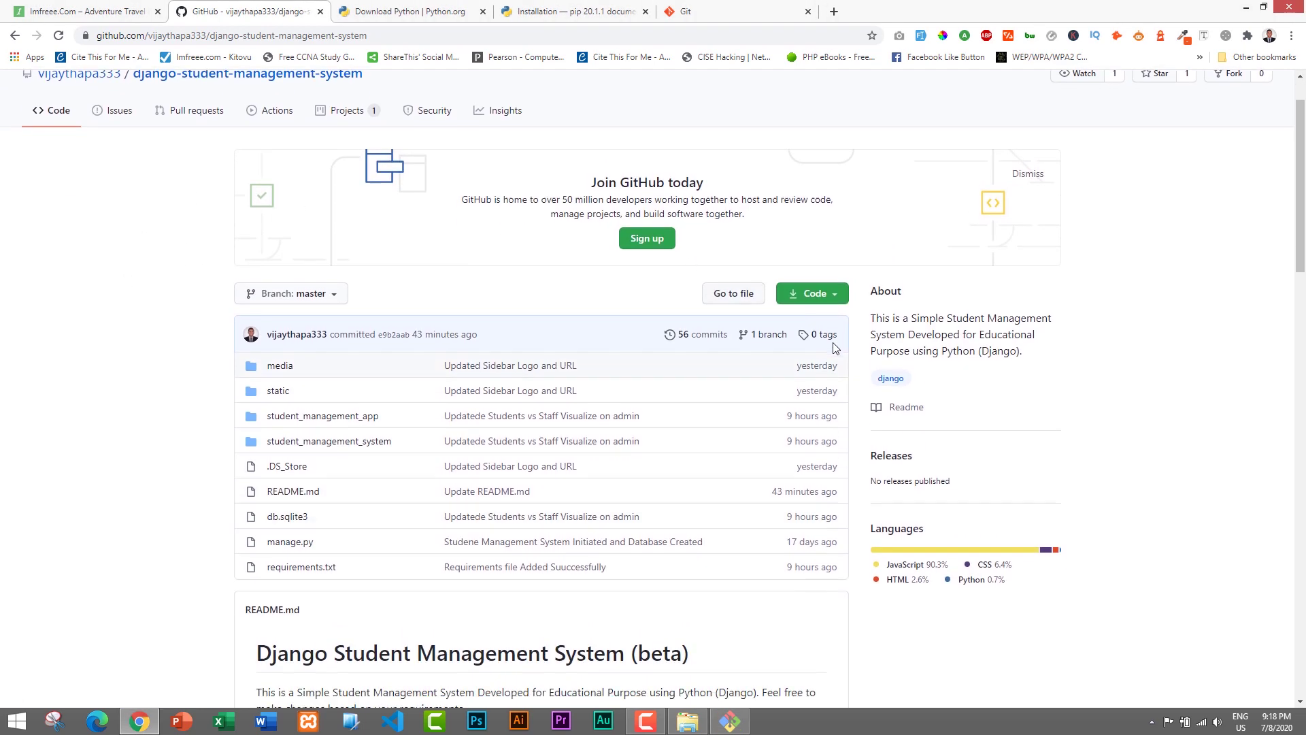
pyautogui.click(822, 300)
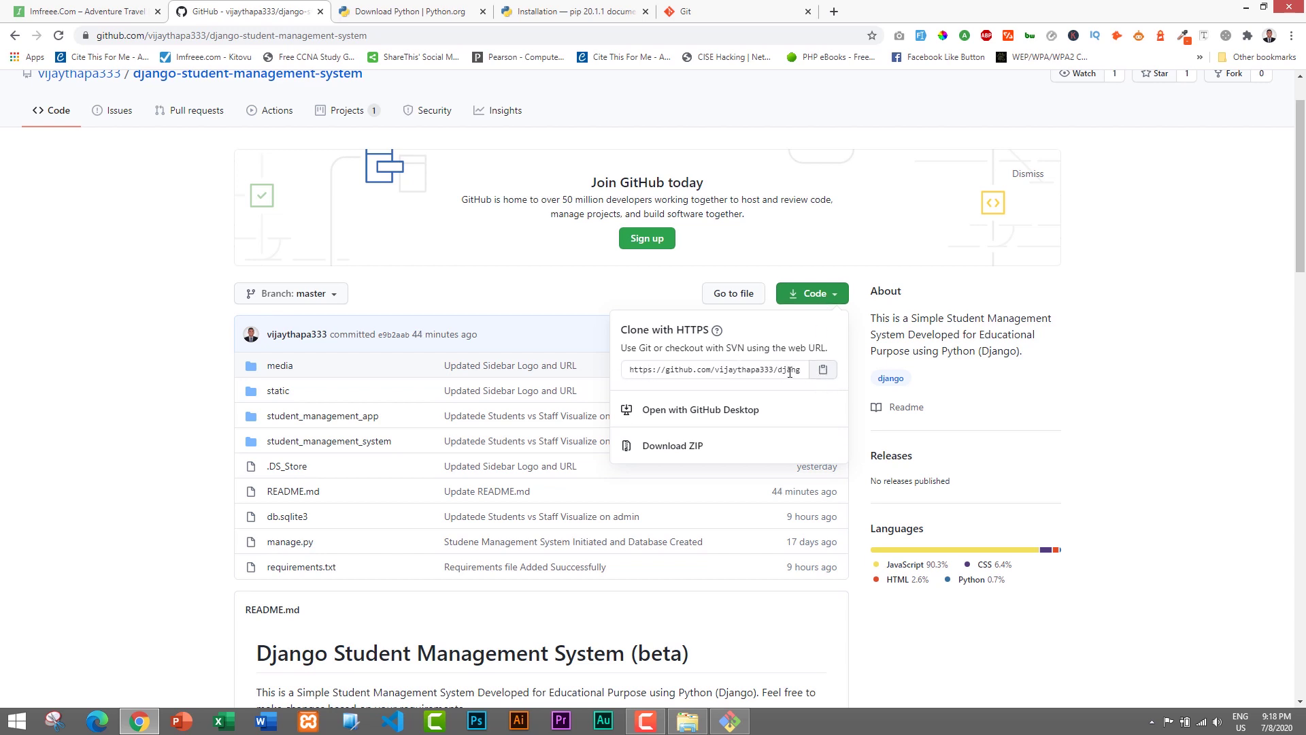
pyautogui.click(766, 373)
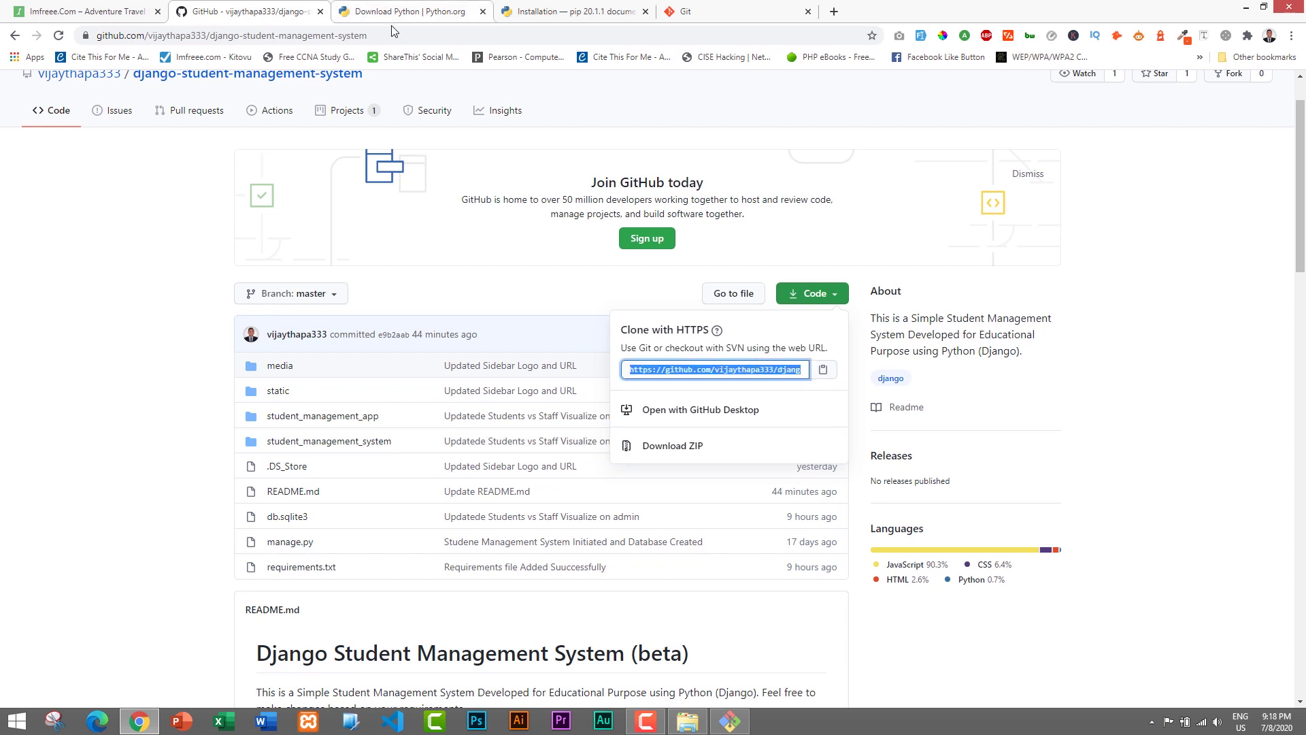
# Enter git clone followed by the pasted repository URL at the (venv) prompt.
pyautogui.click(730, 721)
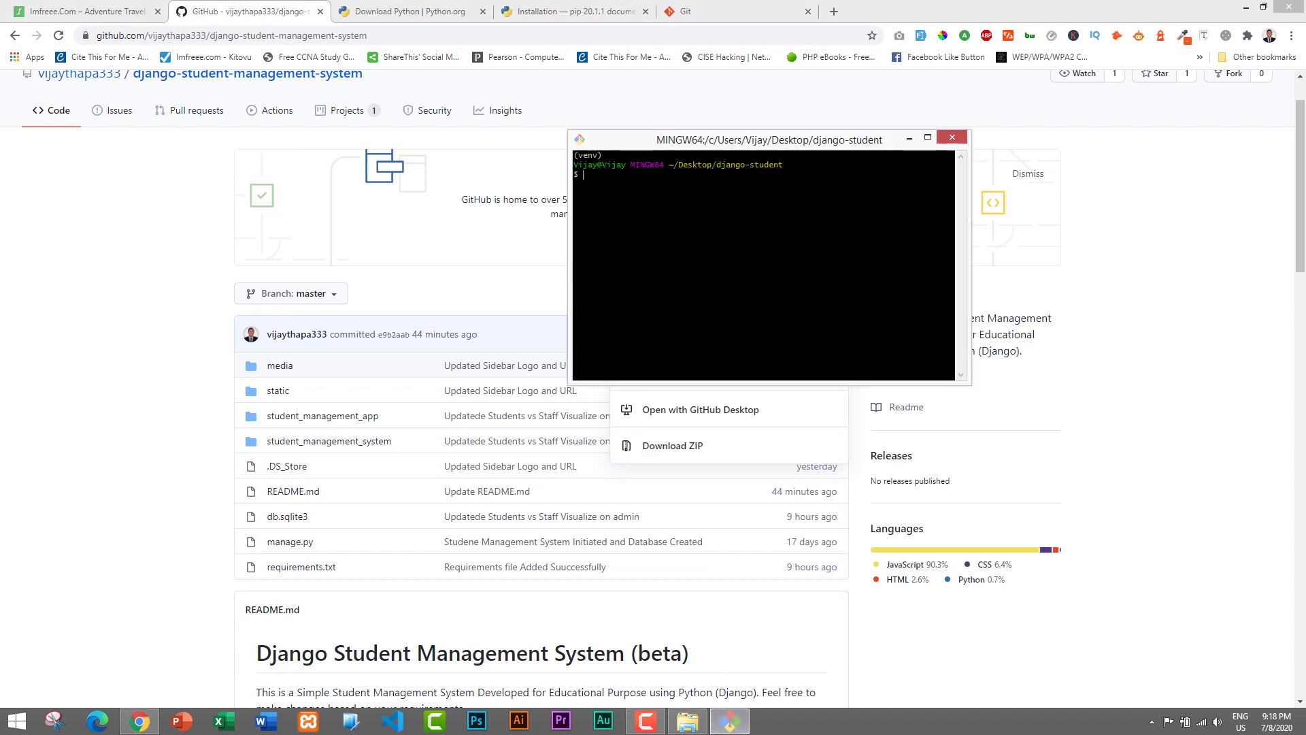
pyautogui.write('git clone')
pyautogui.rightClick(639, 175)
pyautogui.click(670, 213)
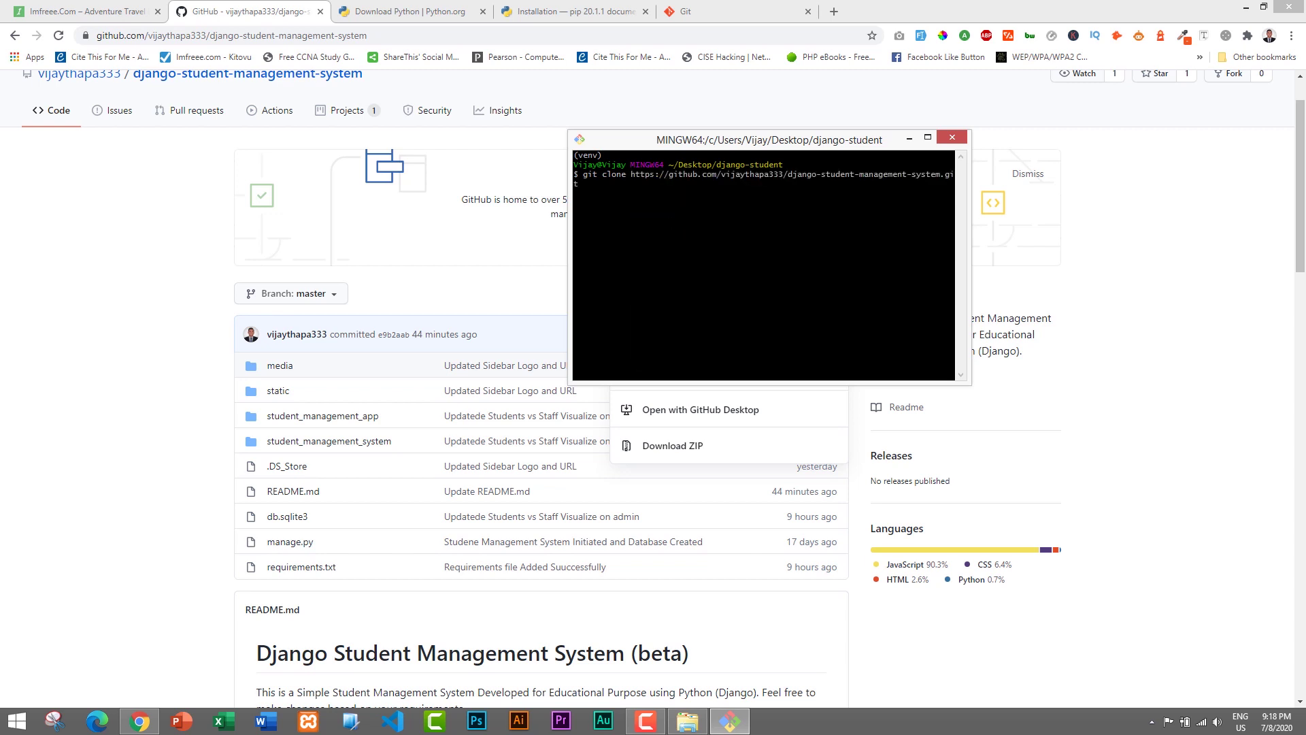
# Compare against the git clone command shown in the README before returning to the terminal.
pyautogui.click(204, 407)
pyautogui.scroll(-18, 396, 407)
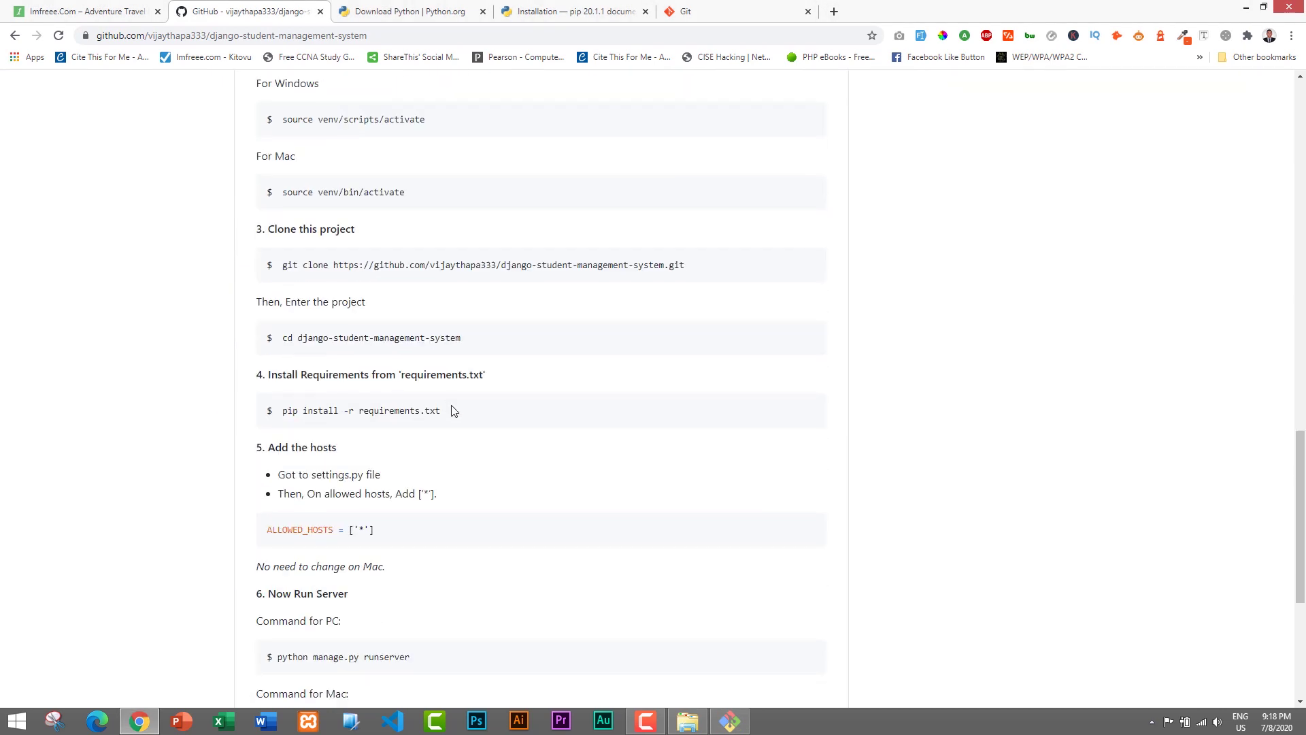
pyautogui.moveTo(689, 266); pyautogui.dragTo(271, 262)
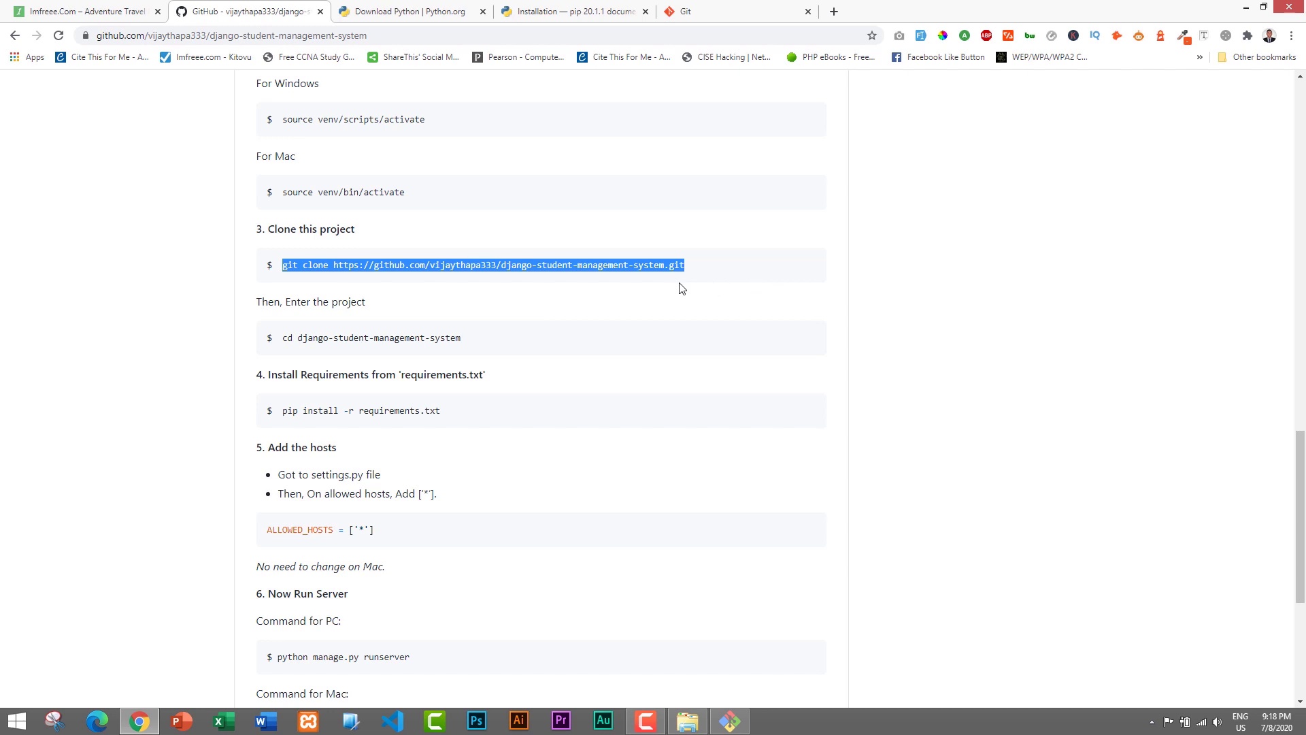
pyautogui.click(406, 270)
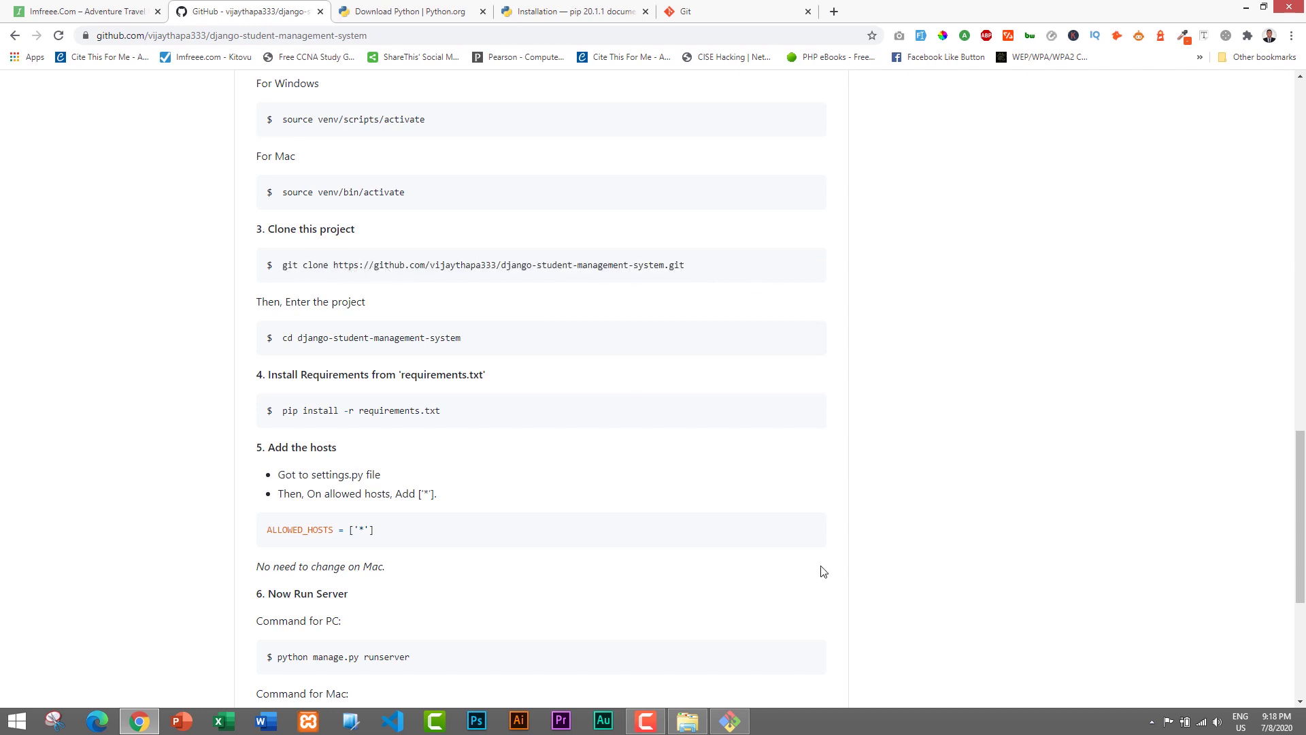
pyautogui.click(725, 729)
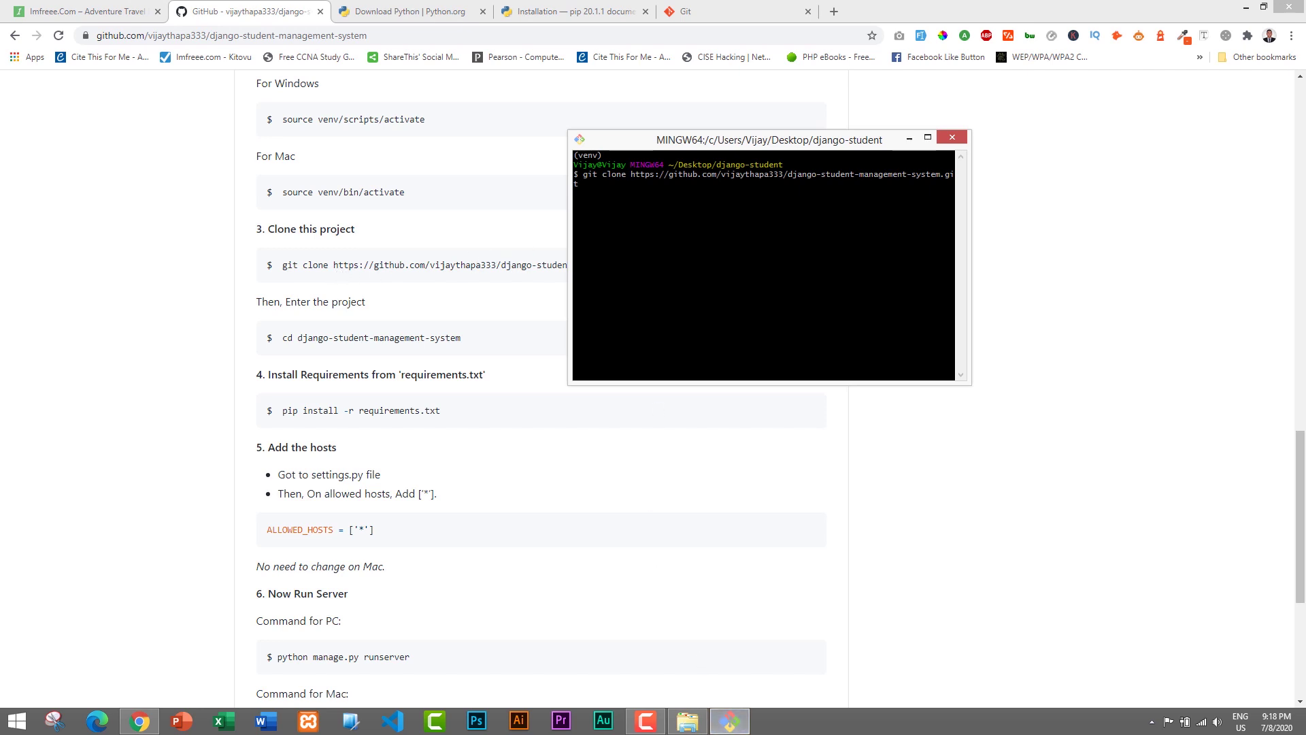
# Run git clone to download django-student-management-system and wait for it to finish.
pyautogui.press('Return')
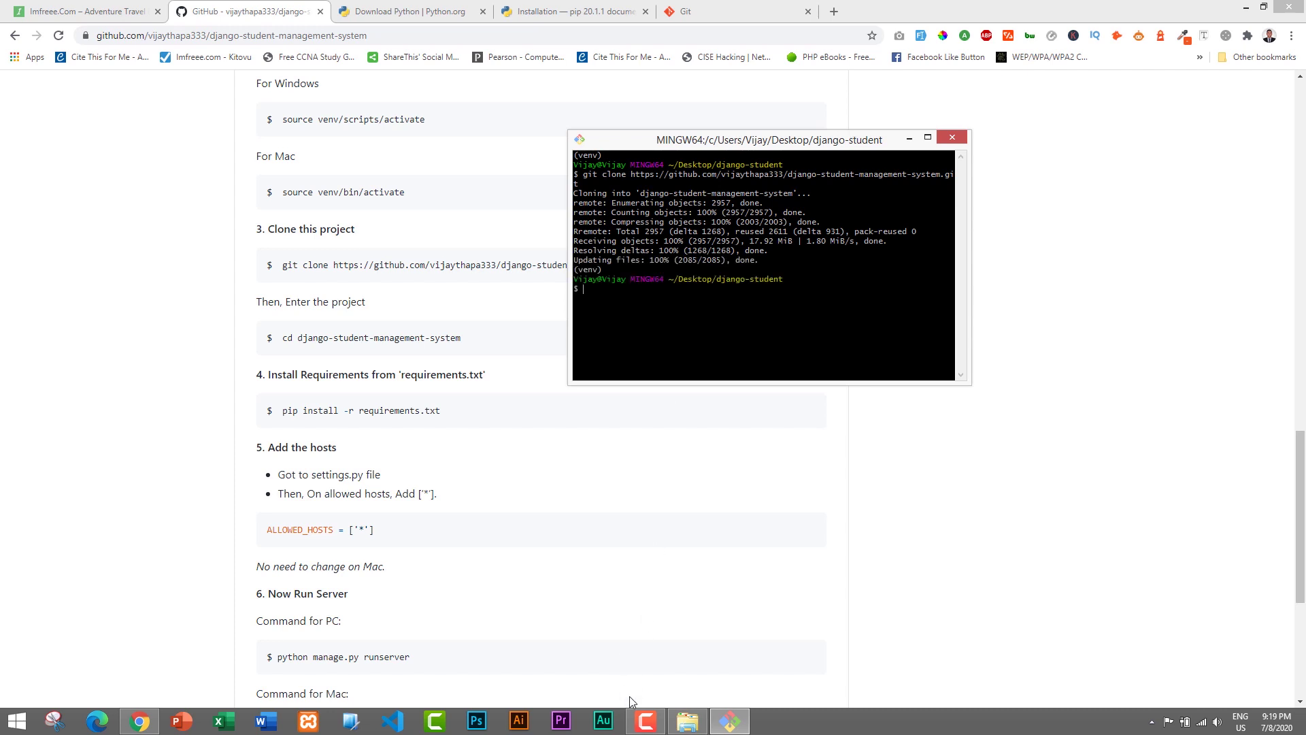
pyautogui.click(691, 722)
# Look inside the cloned django-student-management-system folder, then go back to the GitHub setup steps.
pyautogui.click(509, 212)
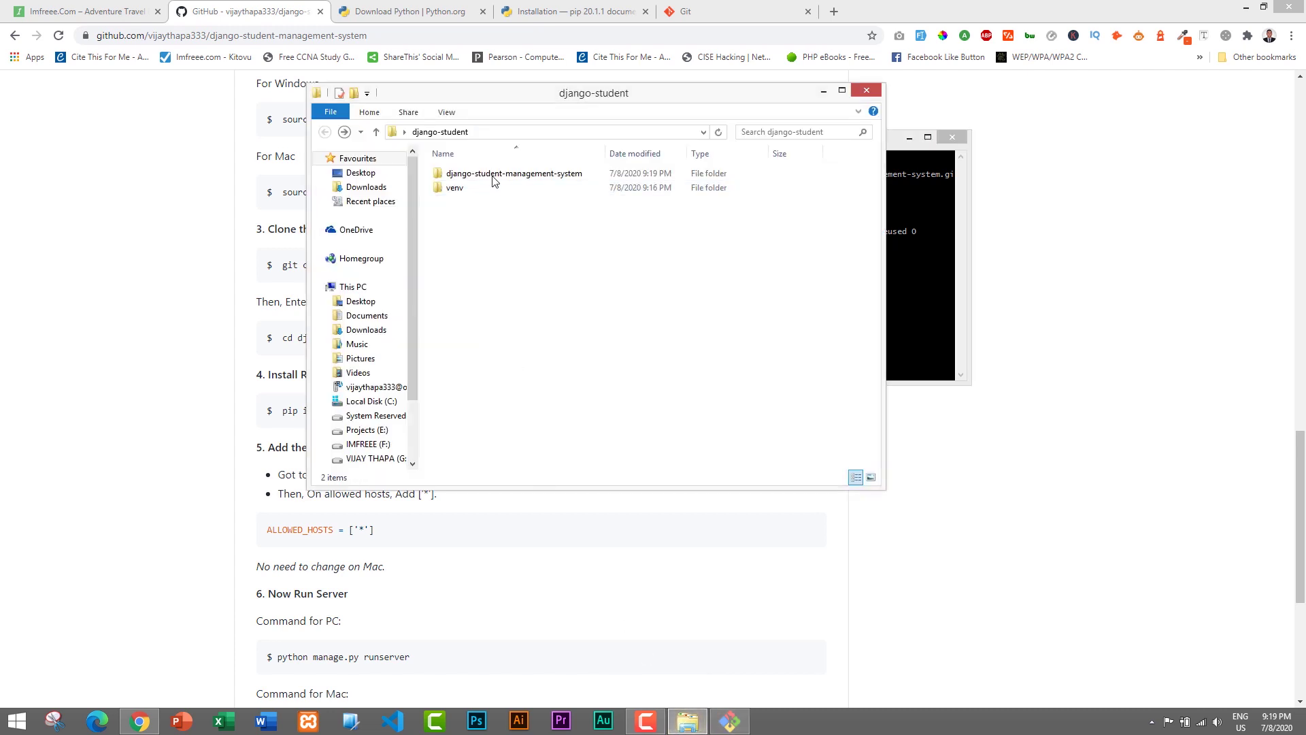
pyautogui.doubleClick(564, 178)
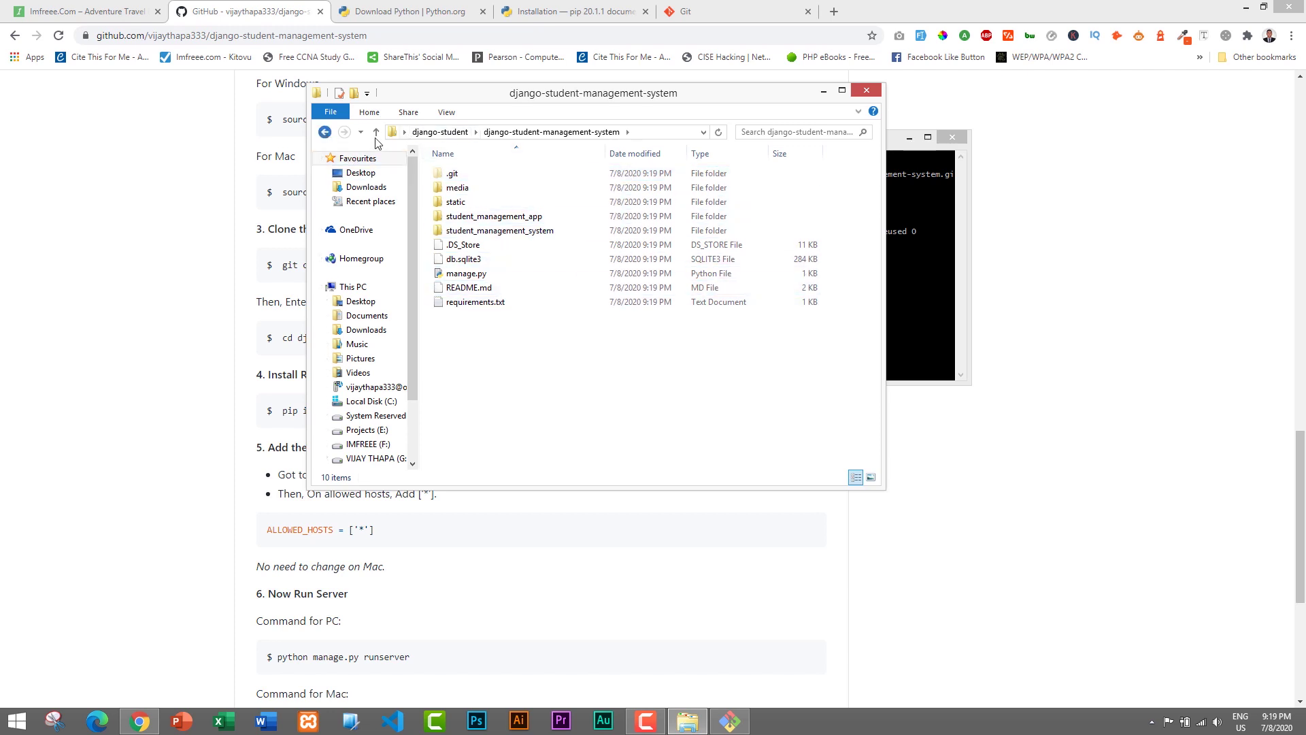
pyautogui.click(325, 131)
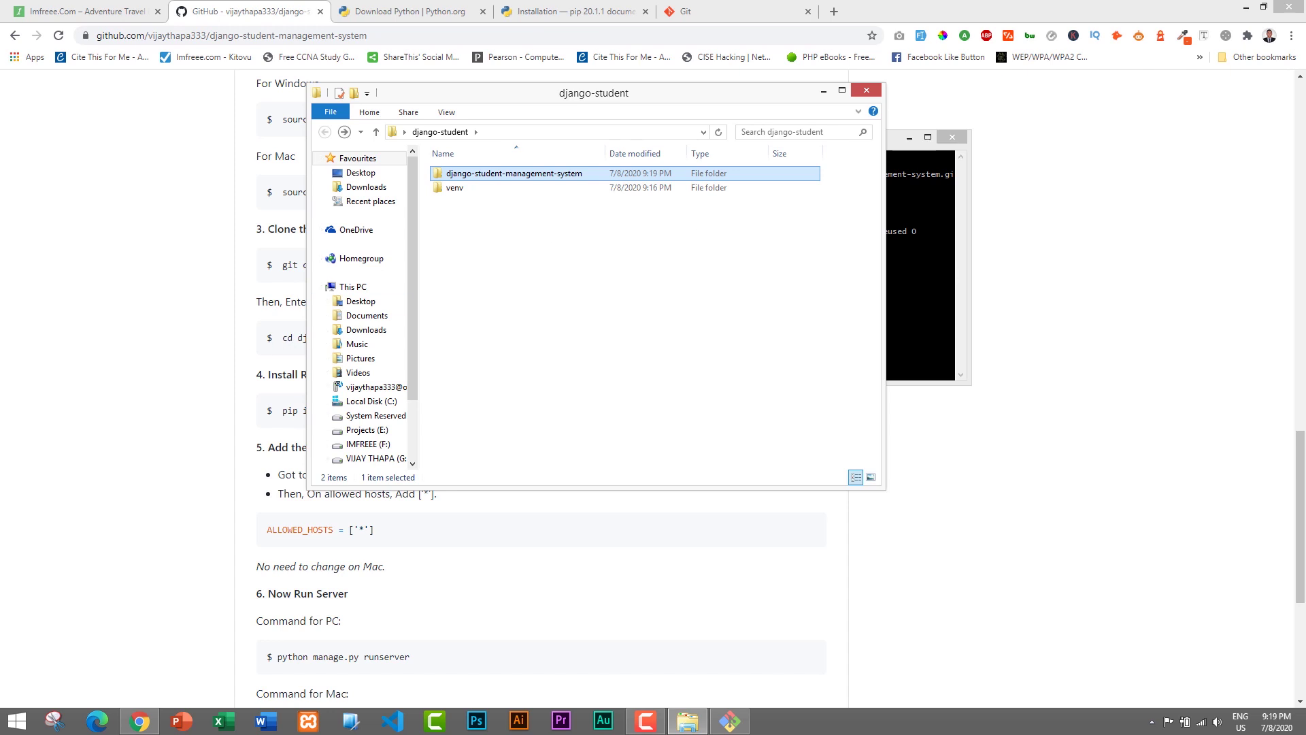
pyautogui.hotkey('alt', 'Tab')
pyautogui.click(161, 338)
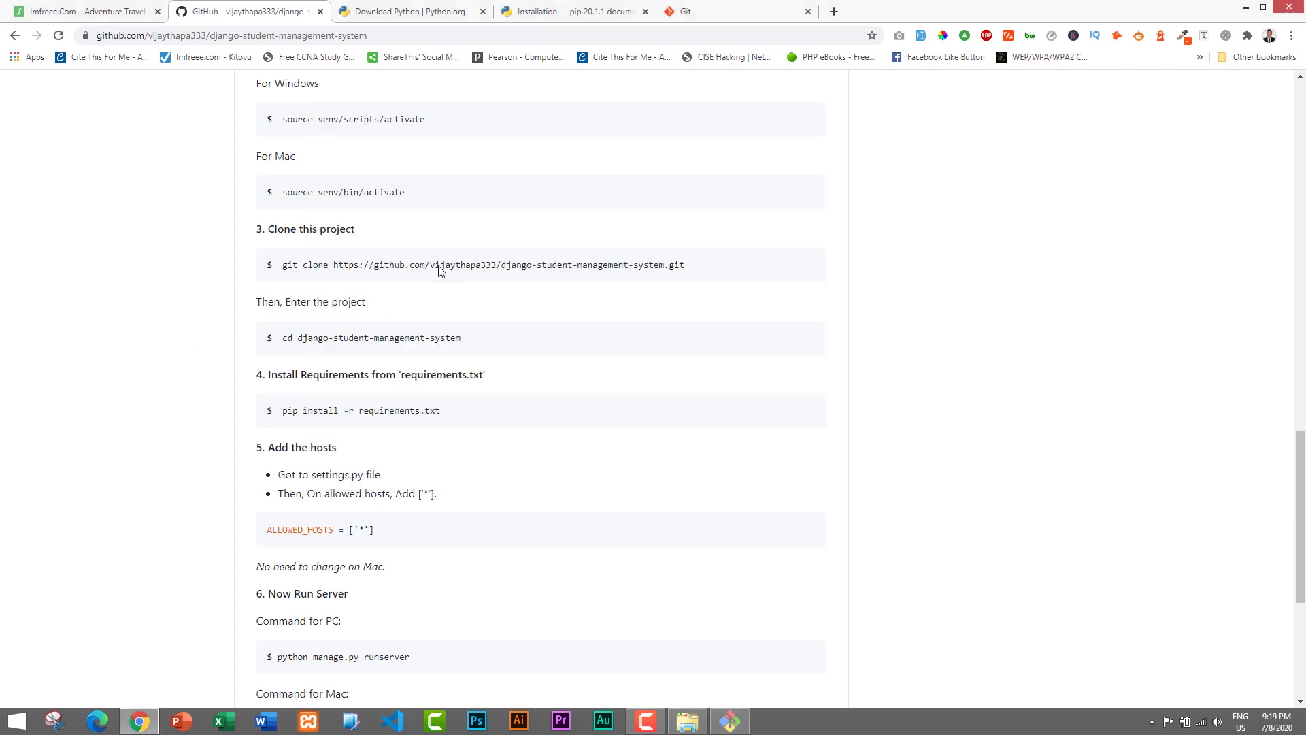
# Change into django-student-management-system with cd, using the name from the README's cd line.
pyautogui.scroll(-1, 299, 350)
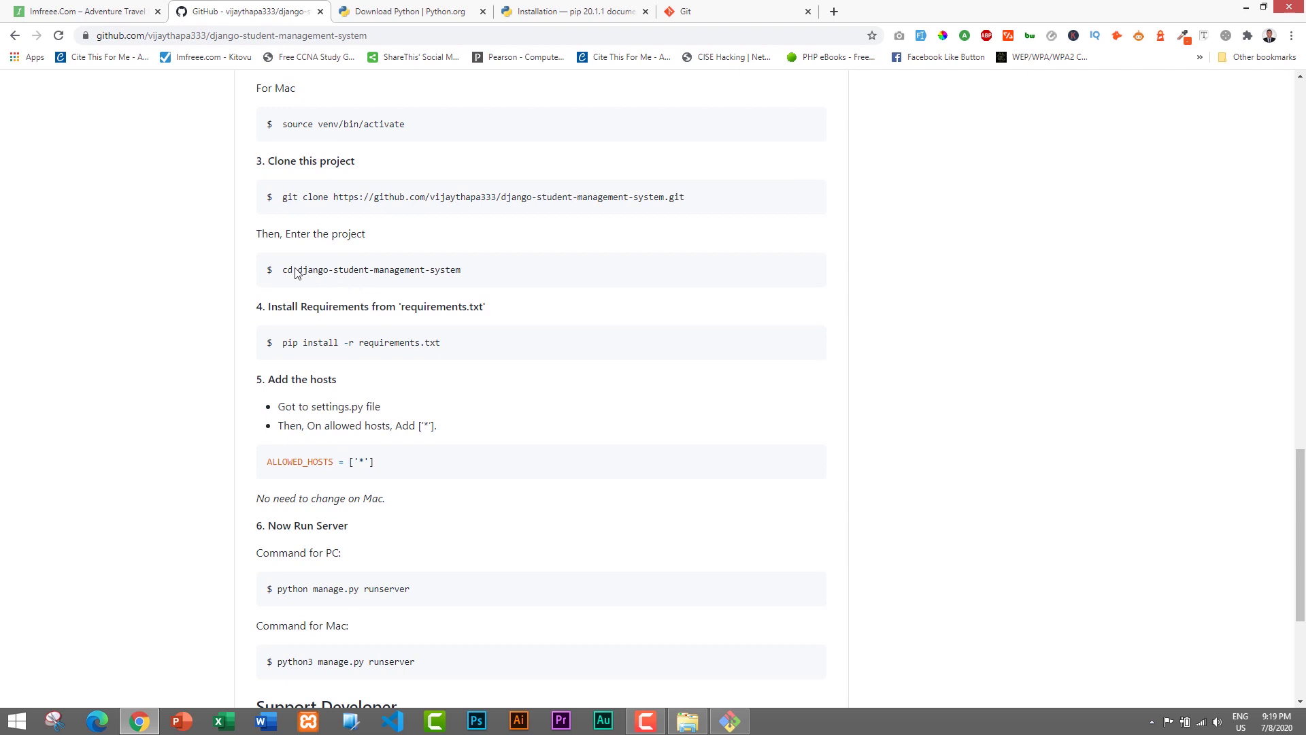
pyautogui.moveTo(294, 270); pyautogui.dragTo(481, 270)
pyautogui.click(729, 721)
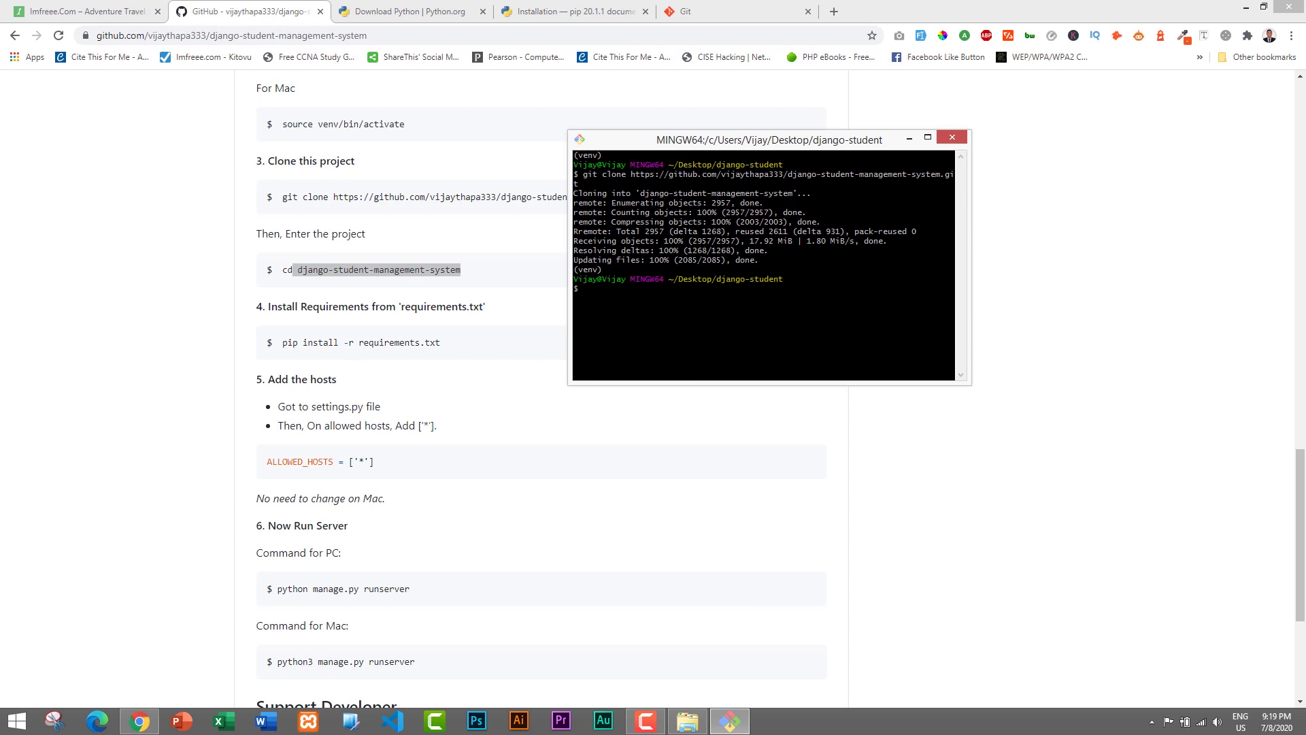
pyautogui.write('cd django-student-management-system')
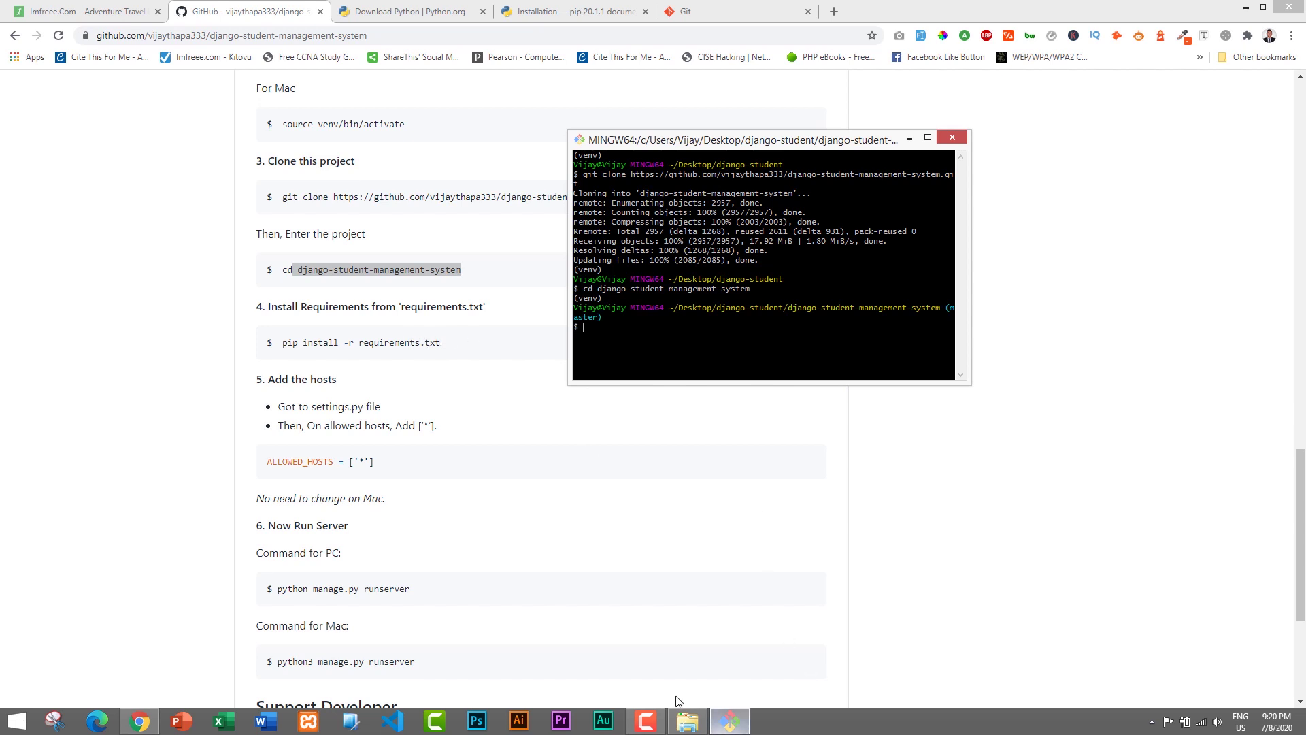
pyautogui.click(687, 721)
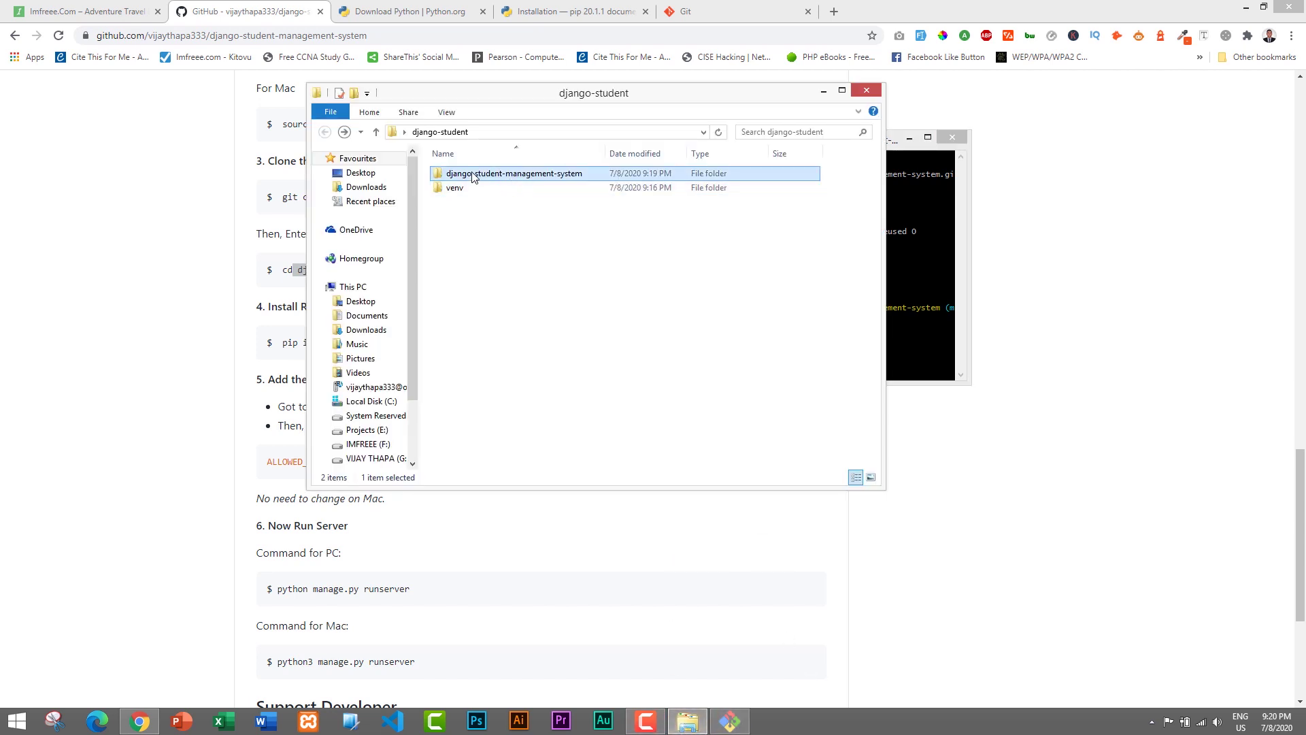
pyautogui.doubleClick(474, 177)
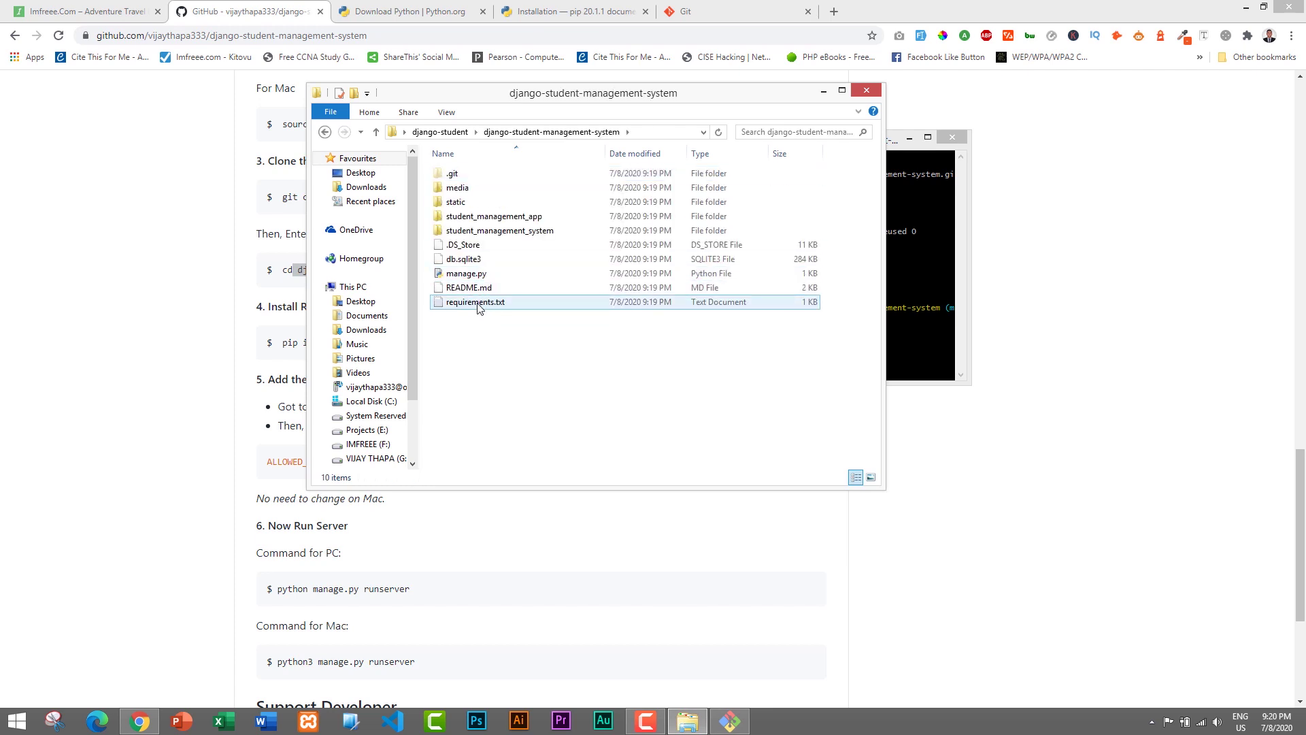
pyautogui.doubleClick(456, 306)
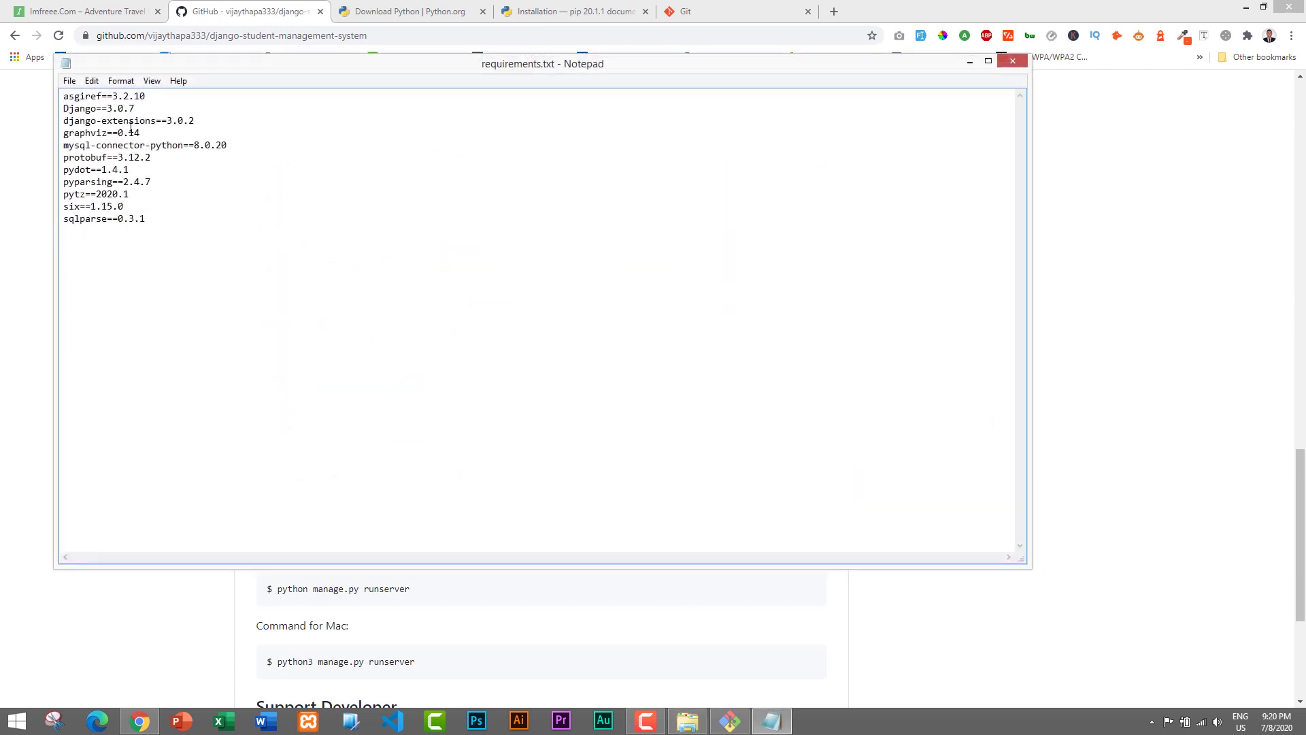
pyautogui.moveTo(172, 219); pyautogui.dragTo(60, 92)
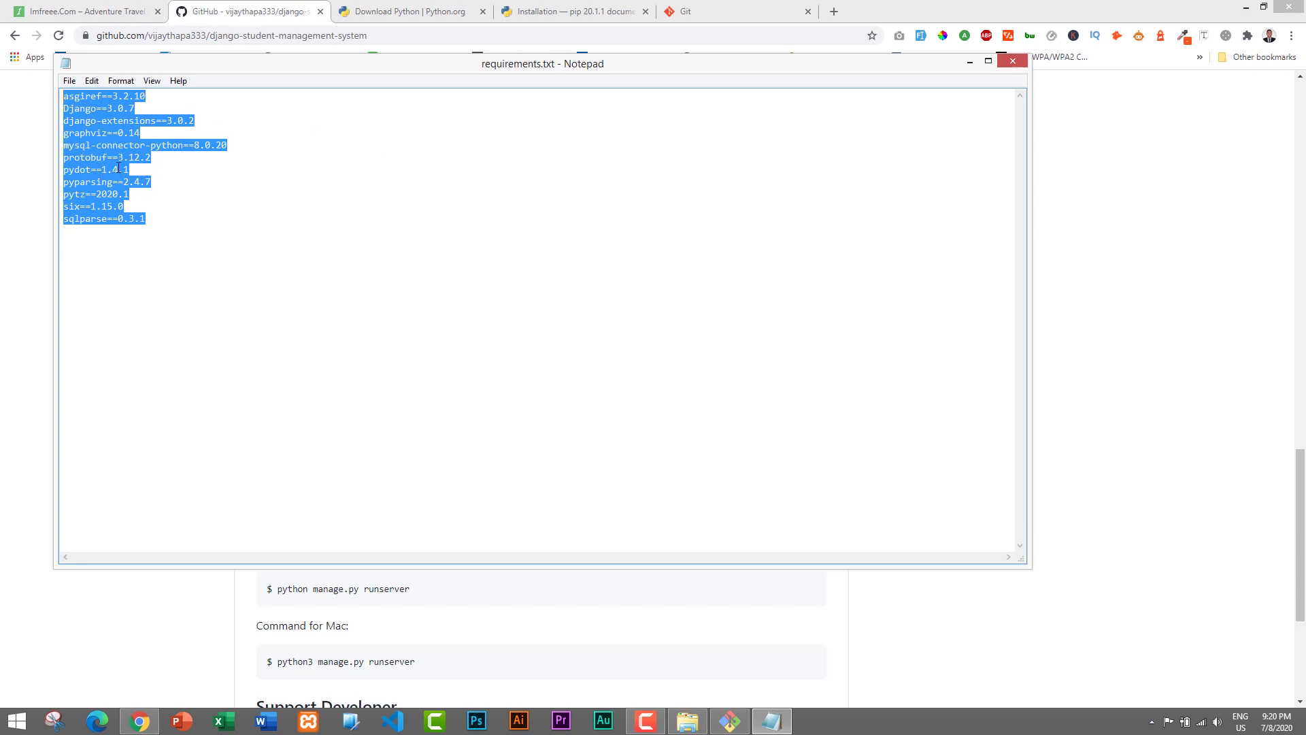
pyautogui.click(142, 195)
pyautogui.moveTo(167, 228); pyautogui.dragTo(60, 92)
pyautogui.click(1013, 63)
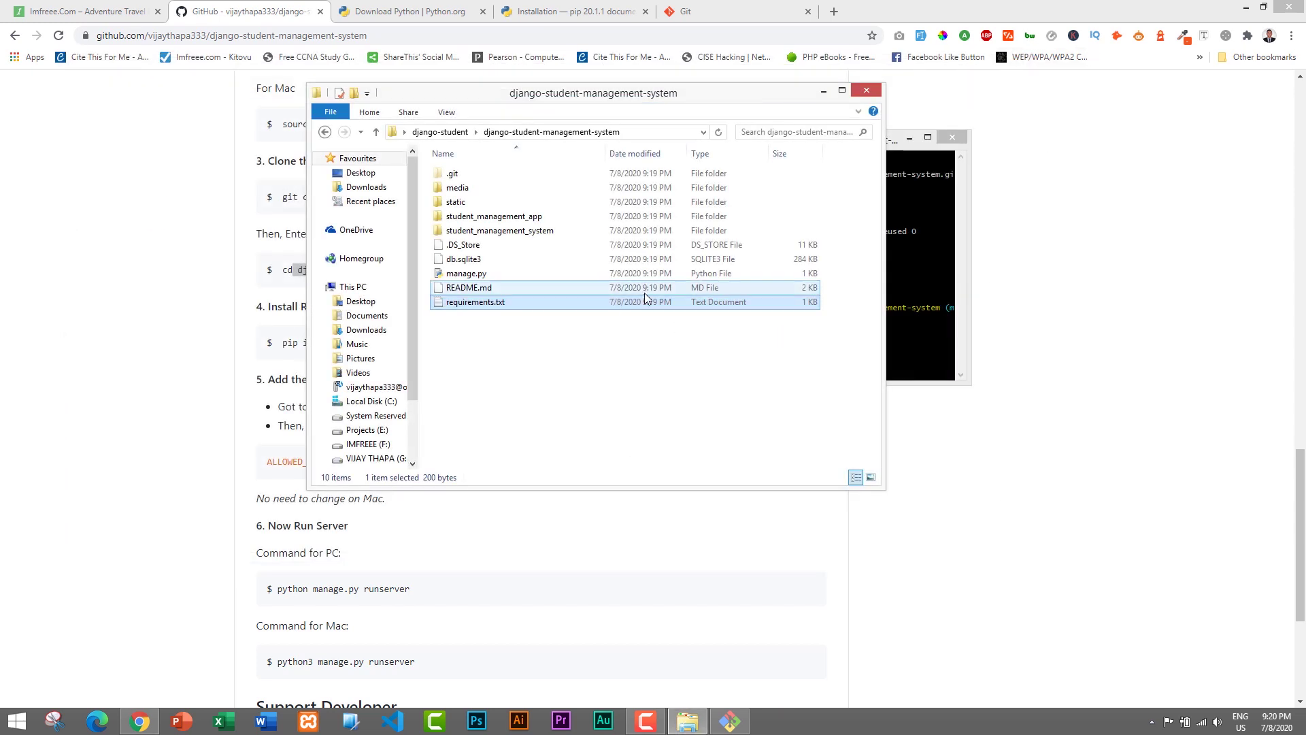
pyautogui.click(918, 327)
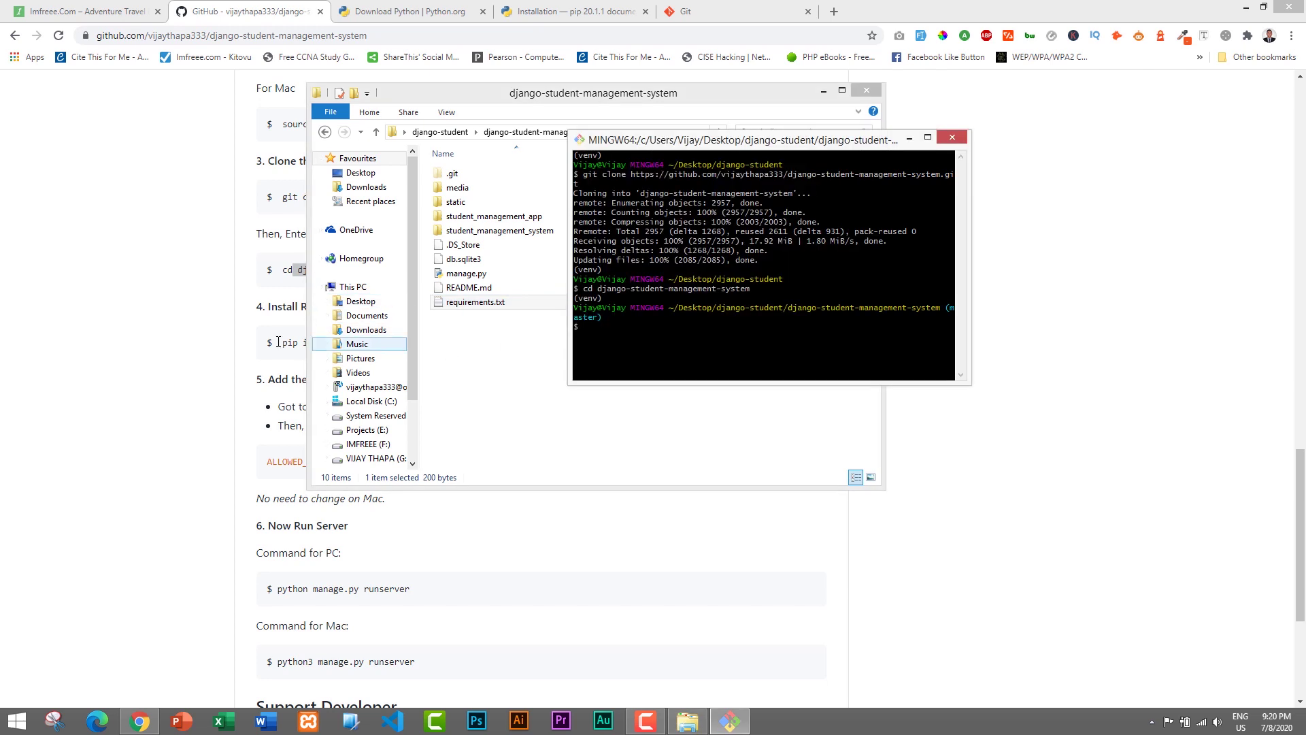
pyautogui.click(228, 343)
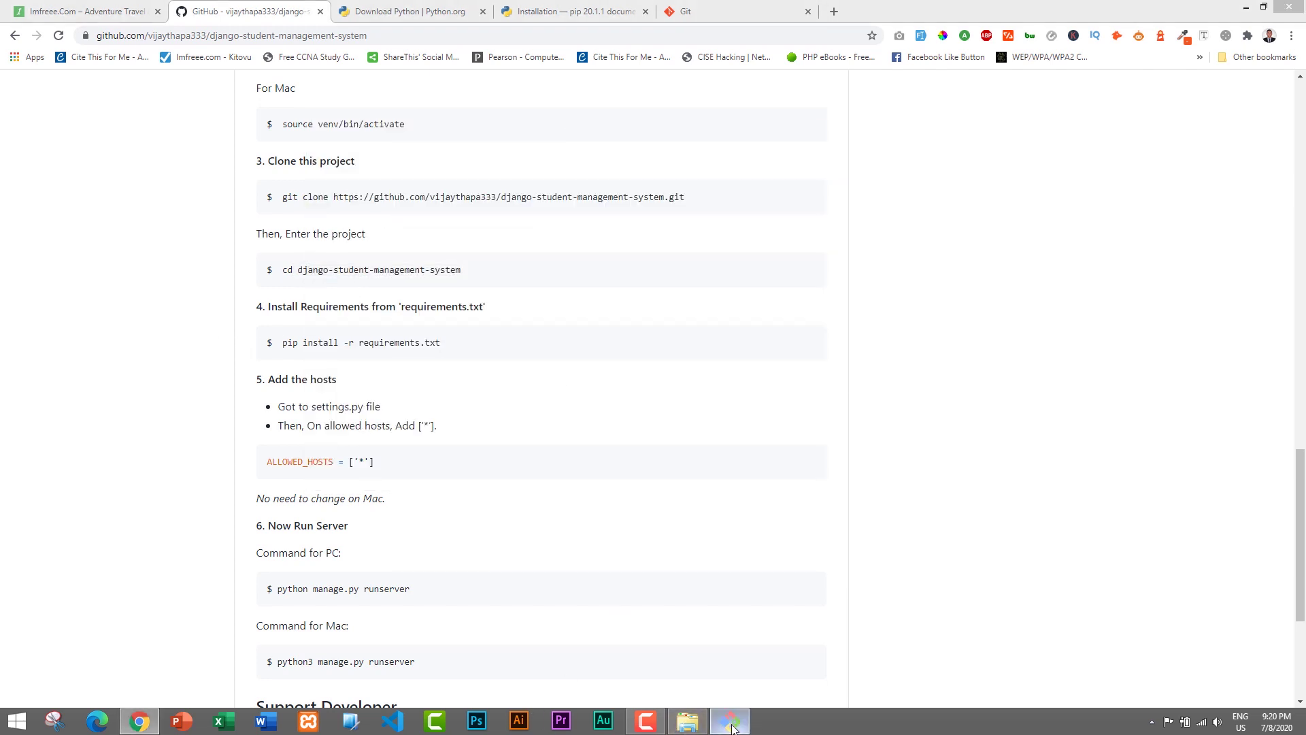
pyautogui.click(730, 722)
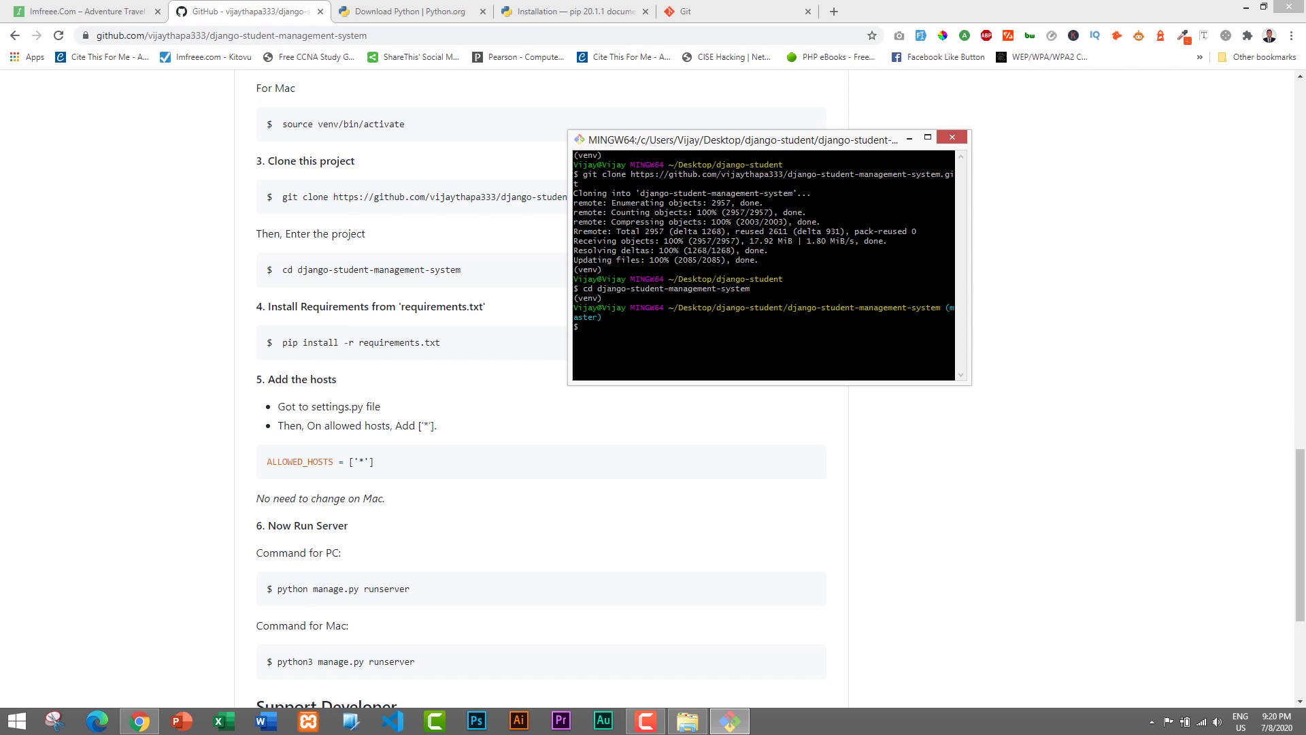
# Run pip install -r requirements.txt and enlarge the terminal to follow the install output.
pyautogui.write('pip install -r requirements.txt')
pyautogui.press('Return')
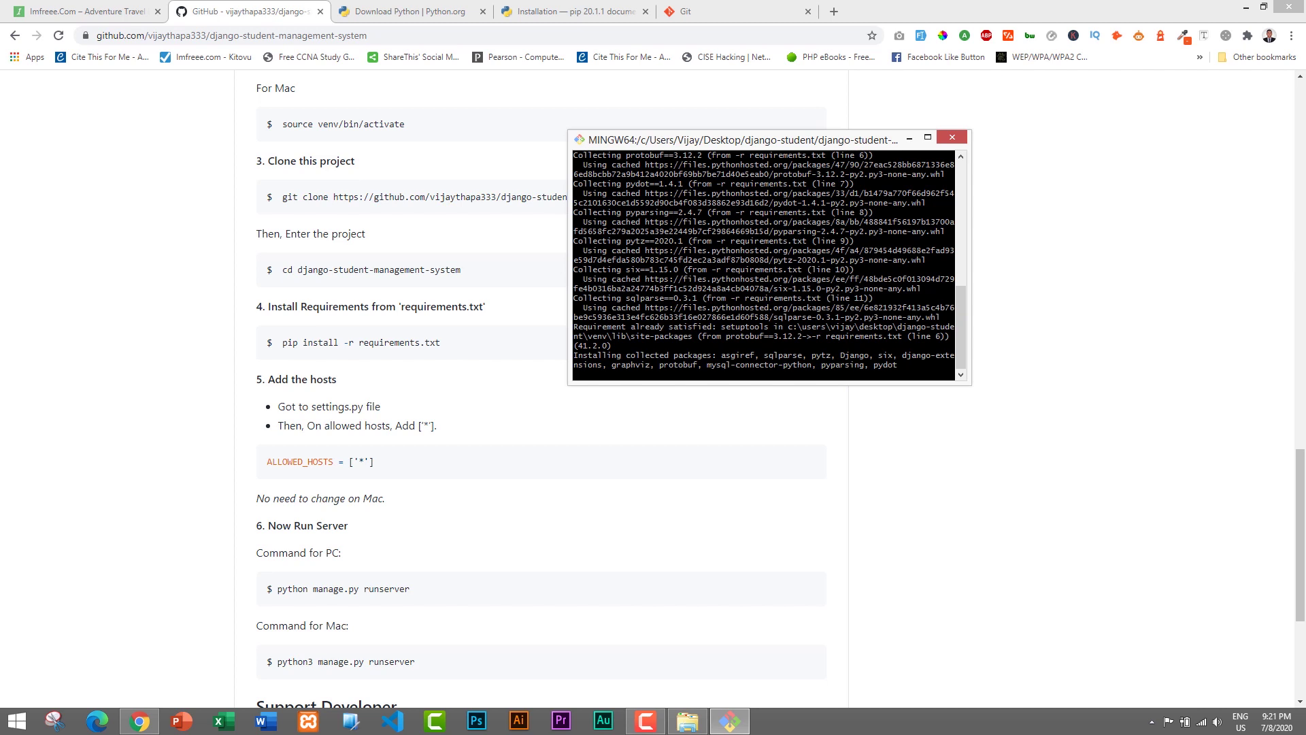
pyautogui.moveTo(970, 383); pyautogui.dragTo(990, 508)
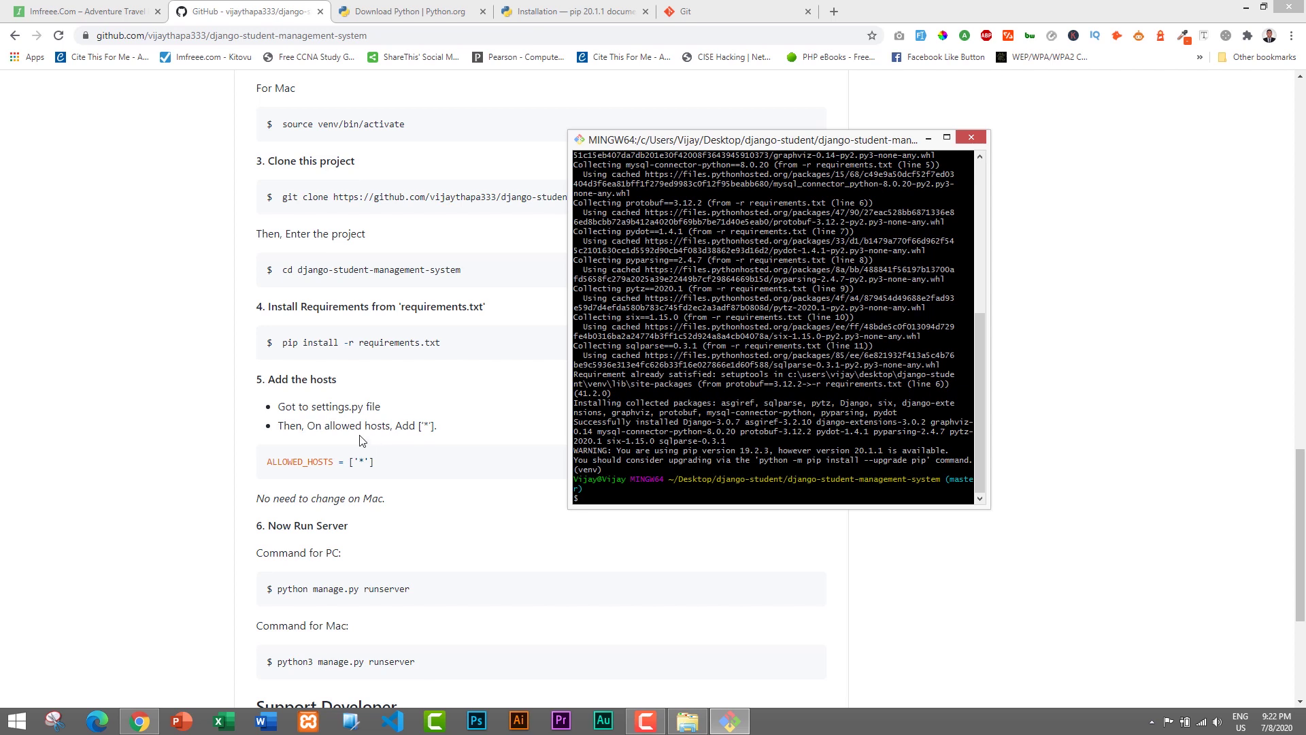
# Open student_management_system/settings.py in Visual Studio Code through Open with > More options.
pyautogui.click(688, 721)
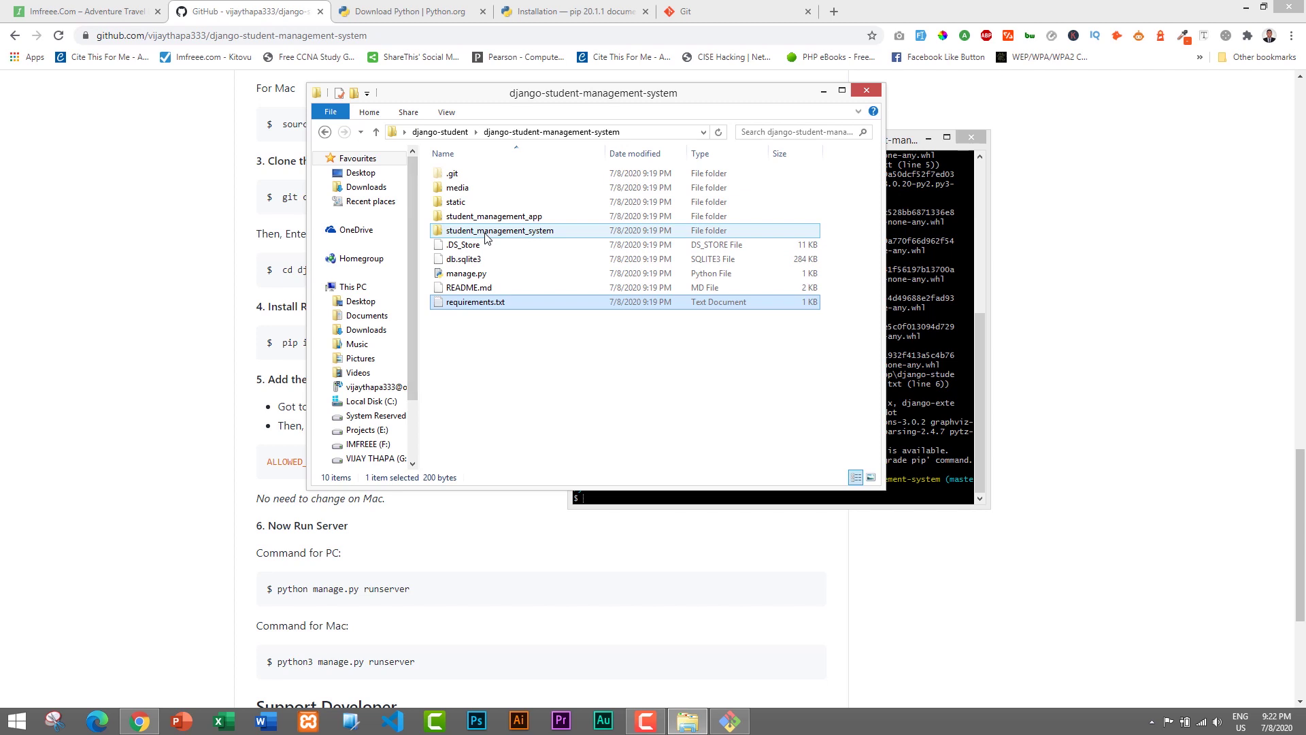
pyautogui.doubleClick(486, 232)
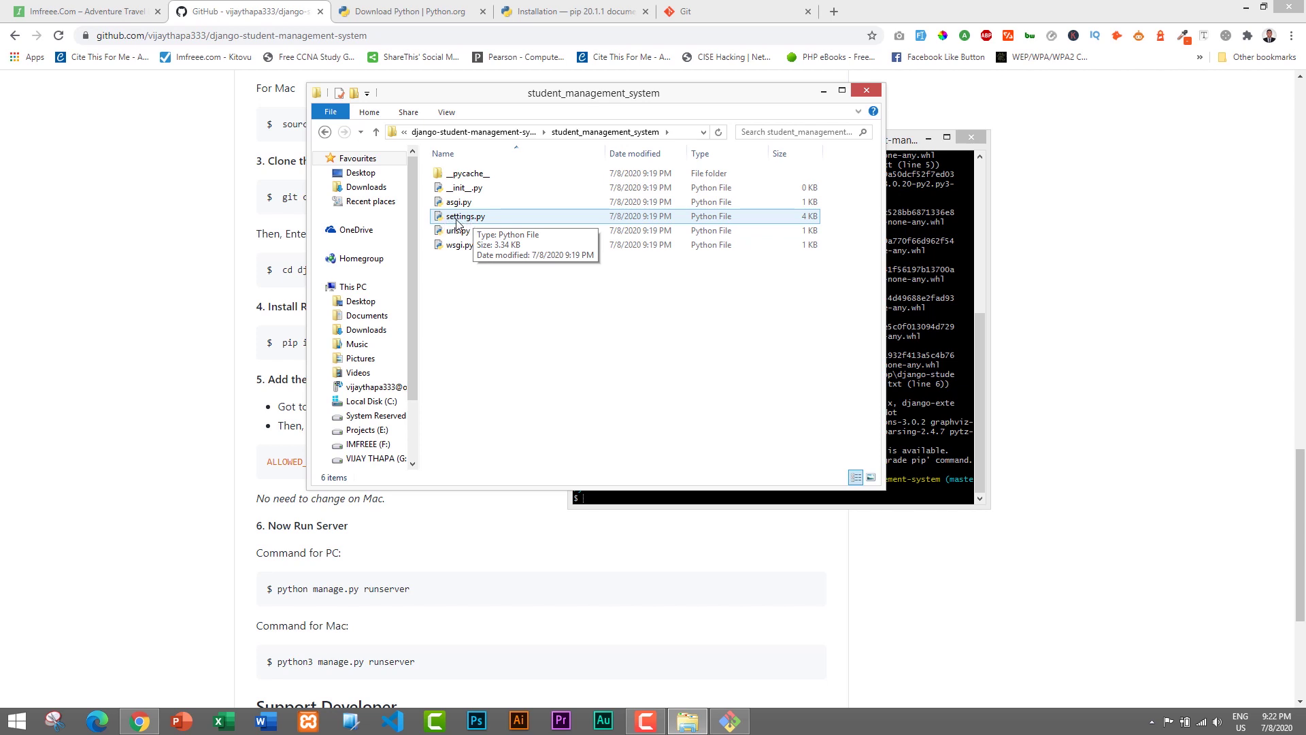
pyautogui.click(466, 219)
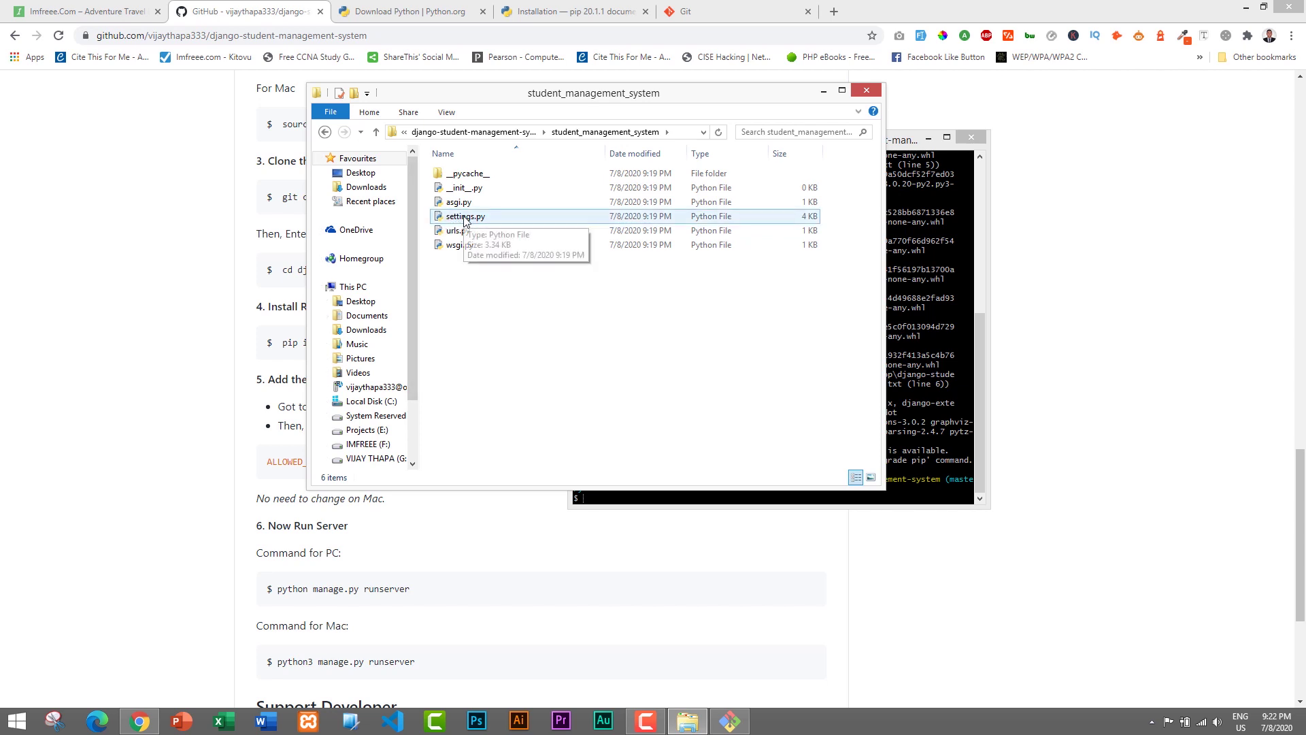
pyautogui.rightClick(465, 216)
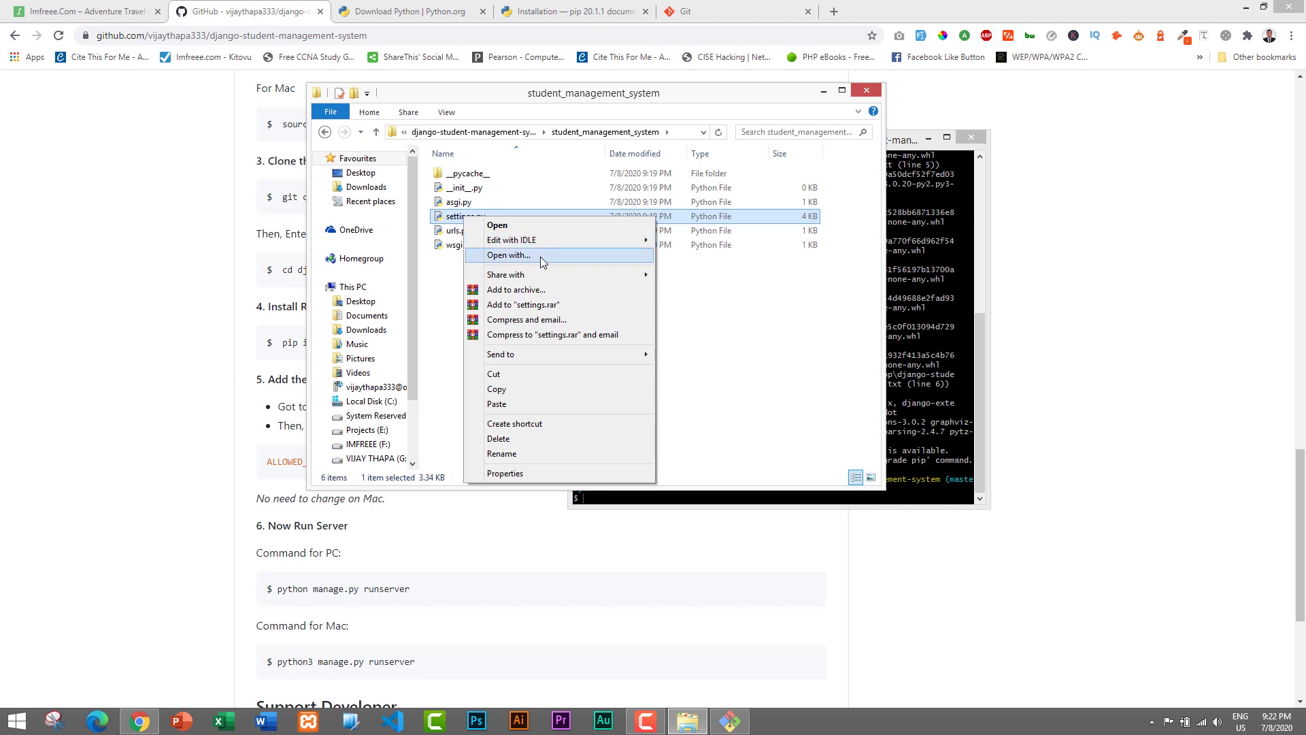
pyautogui.click(516, 256)
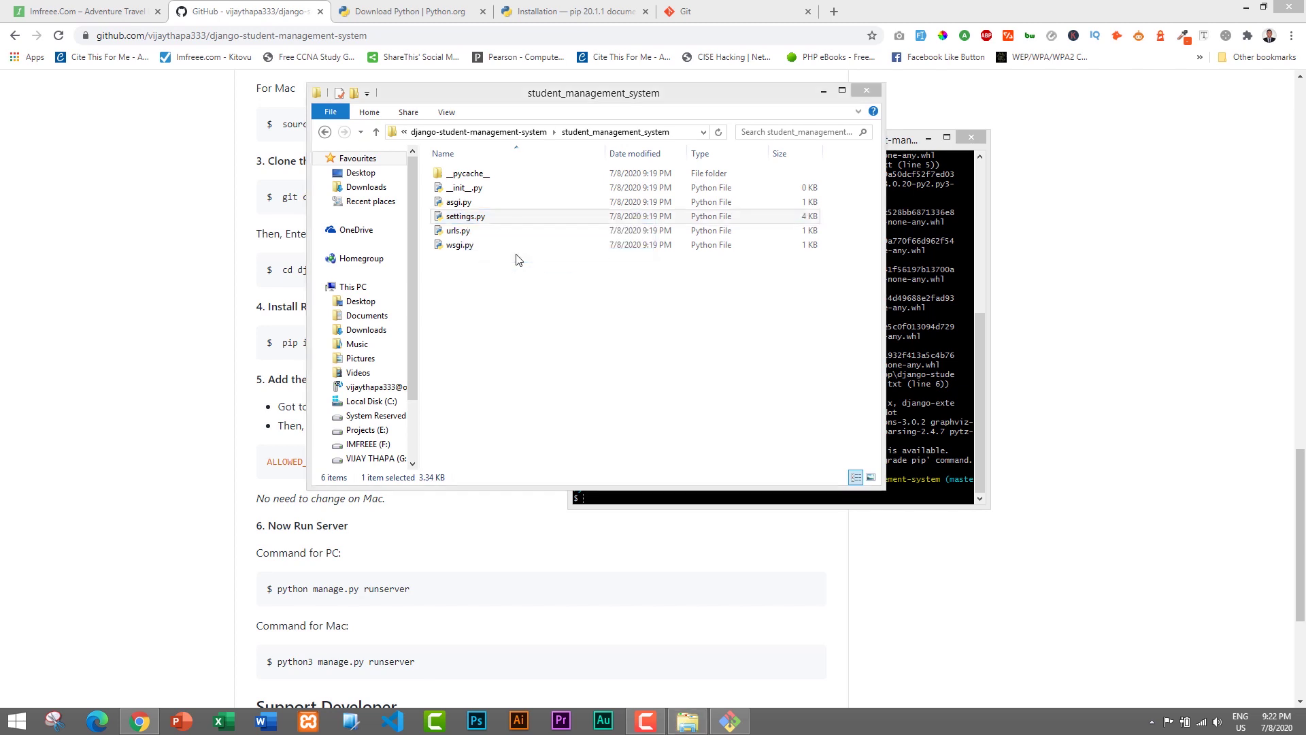
pyautogui.click(560, 327)
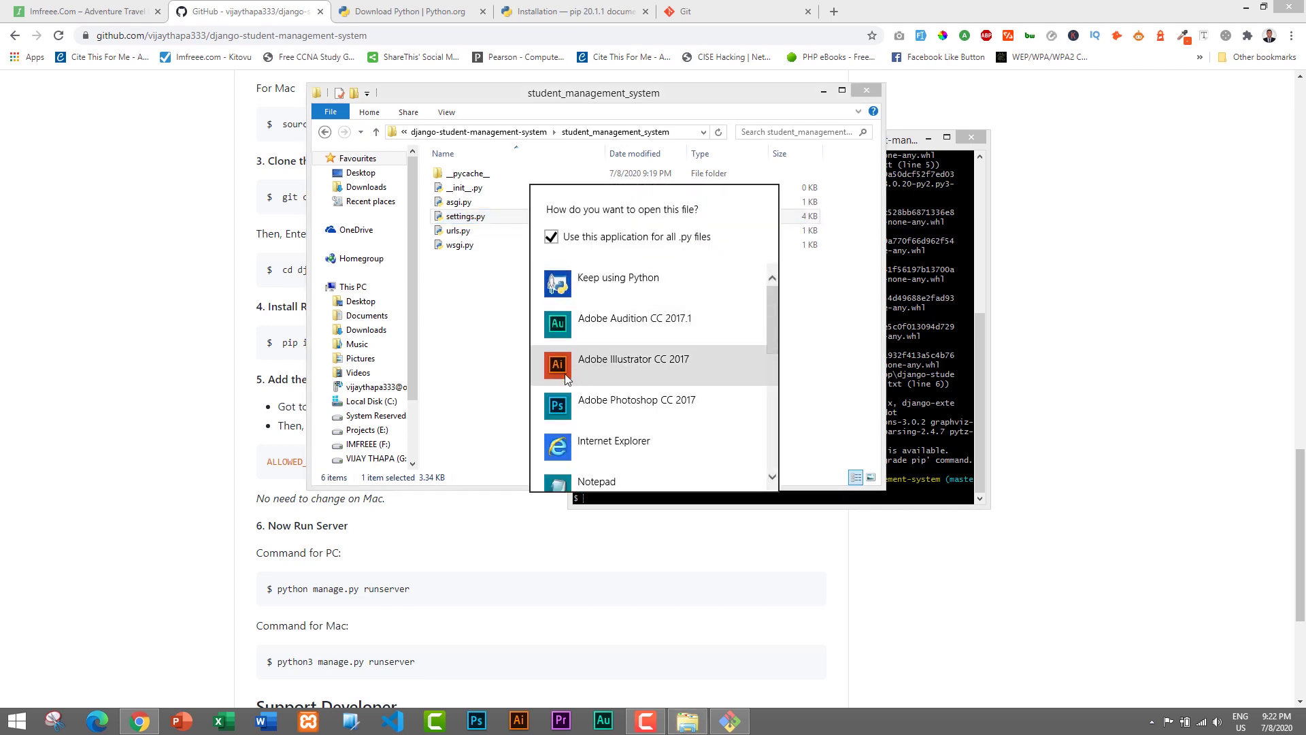
pyautogui.scroll(-5, 601, 373)
pyautogui.scroll(3, 602, 378)
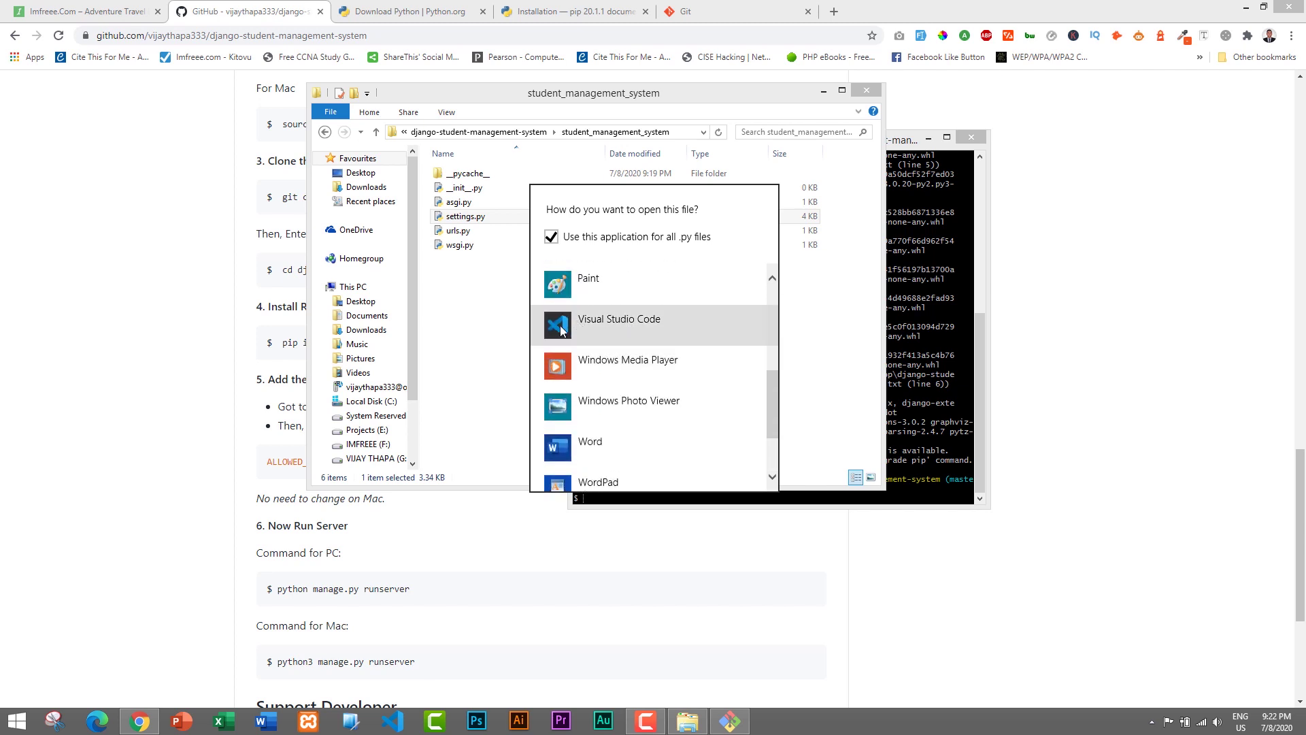
pyautogui.click(582, 330)
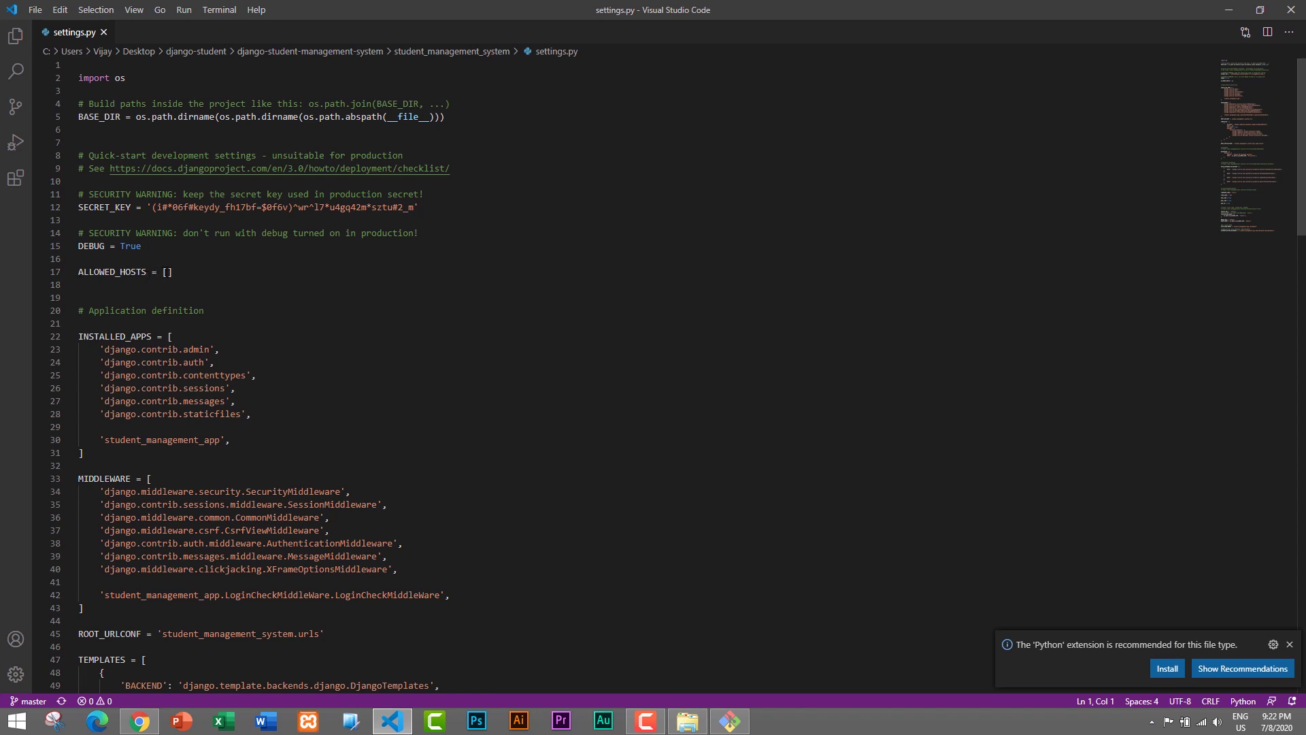
# Type '* inside the empty ALLOWED_HOSTS brackets on line 17 of settings.py.
pyautogui.click(162, 271)
pyautogui.write("'")
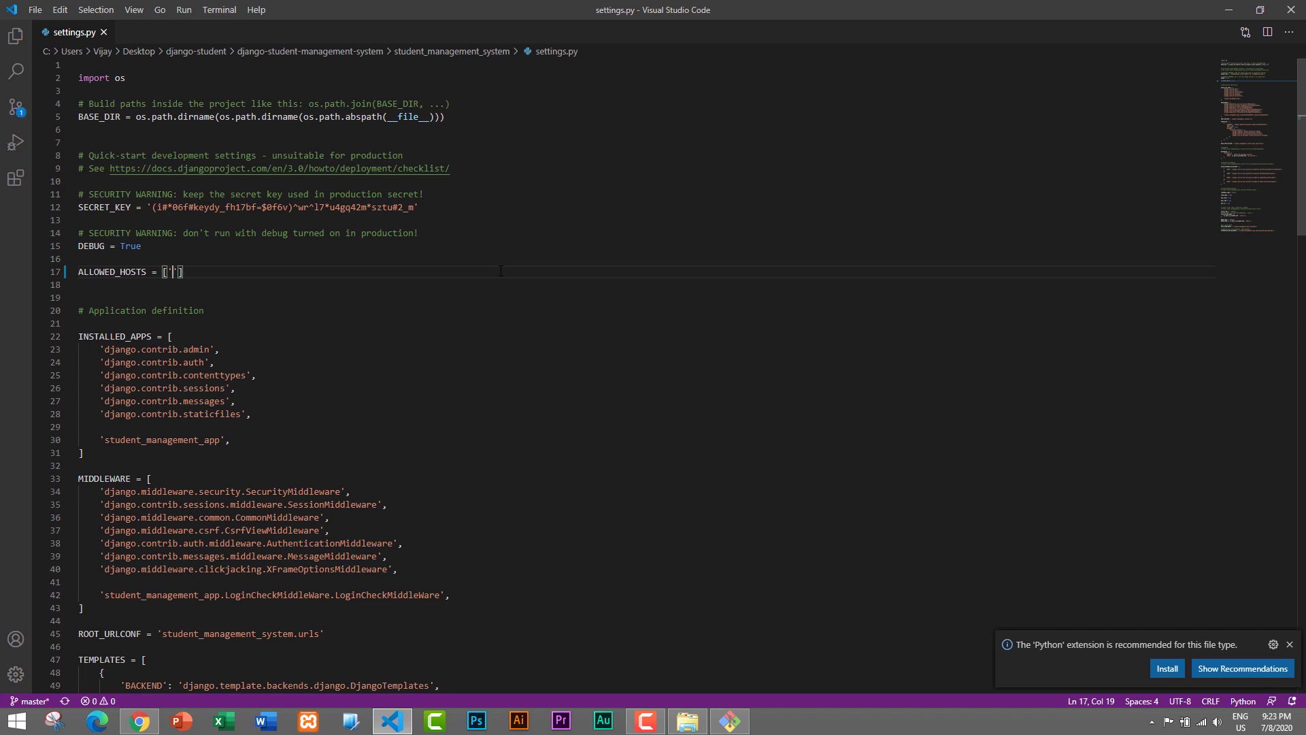
pyautogui.write('*')
# Minimize the editor and file browser, recheck the README's python3 run-server step, then return to Git Bash.
pyautogui.click(1227, 11)
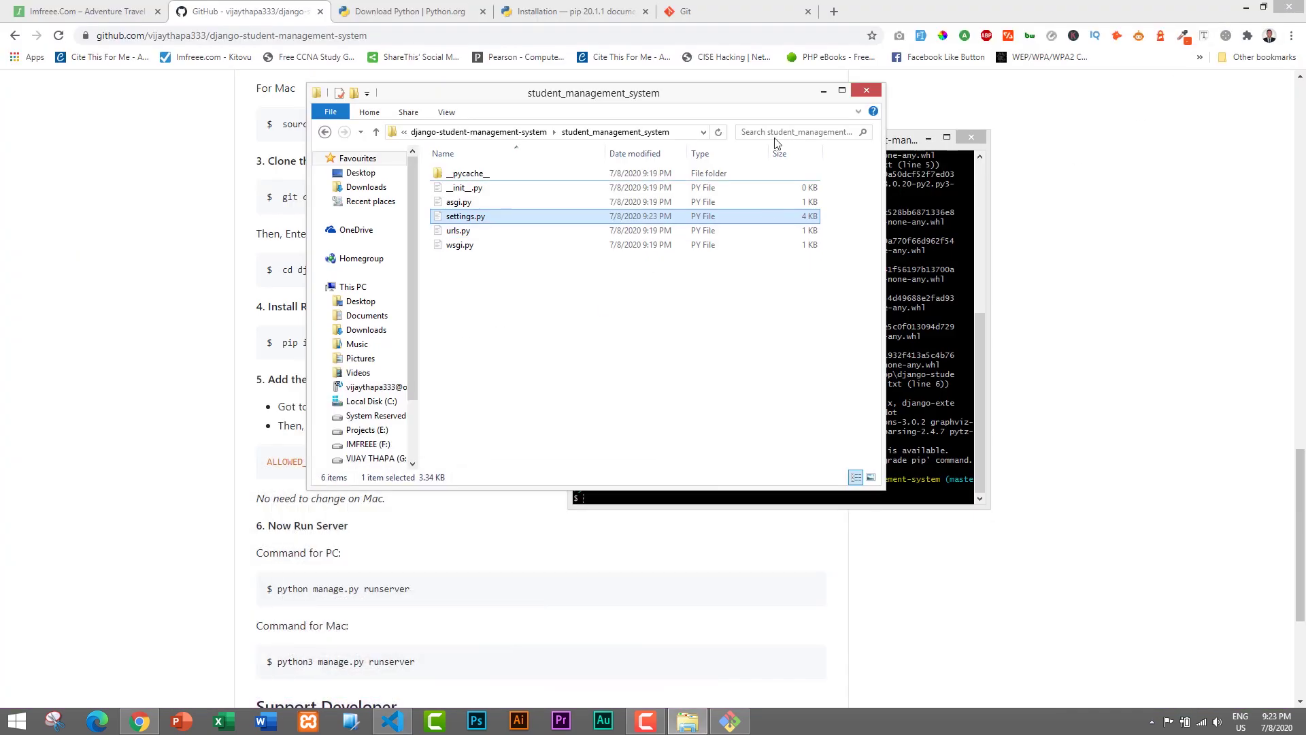
pyautogui.click(824, 91)
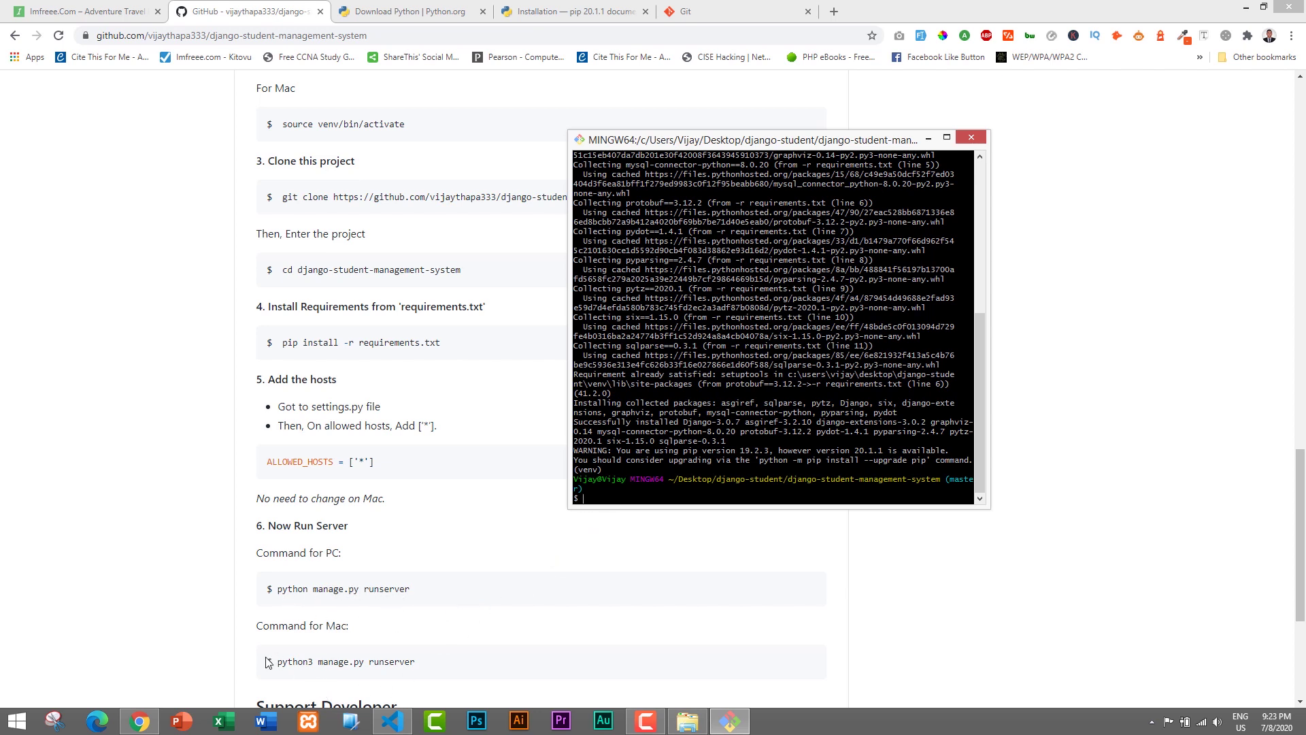
pyautogui.click(312, 665)
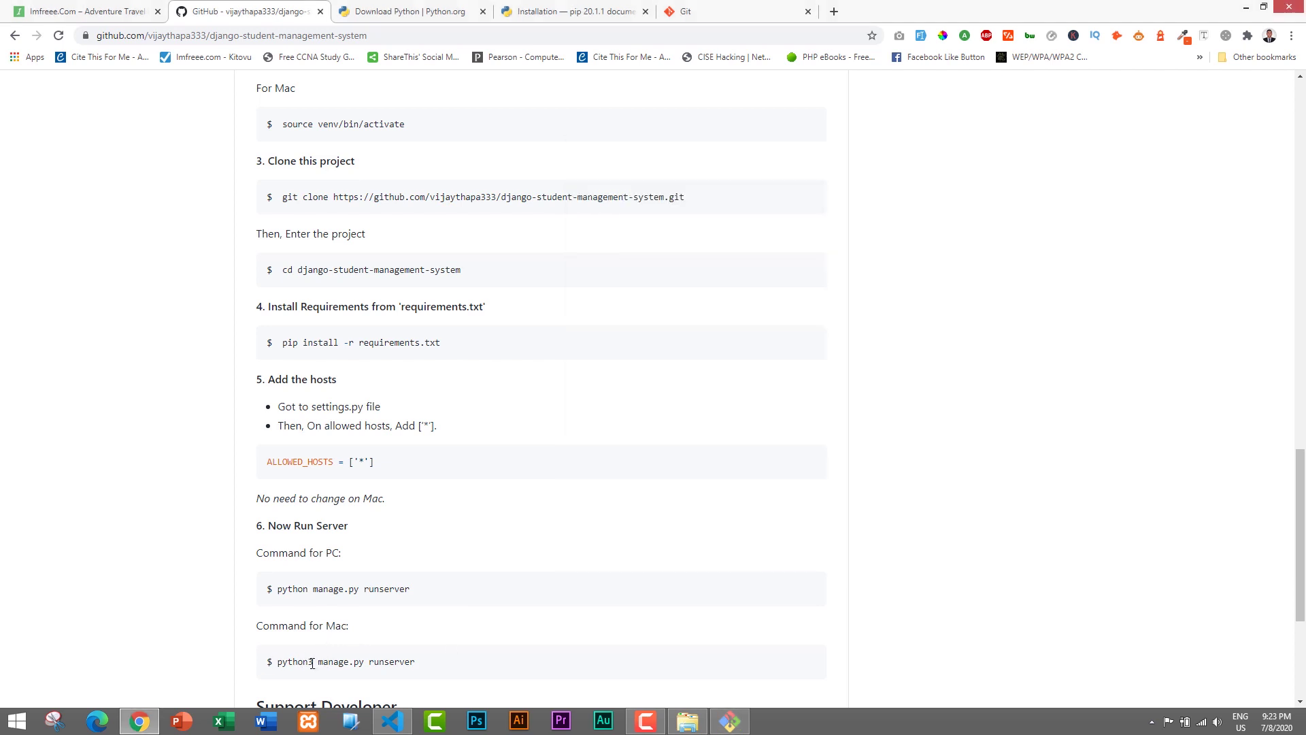
pyautogui.moveTo(314, 665); pyautogui.dragTo(307, 665)
pyautogui.scroll(-3, 443, 654)
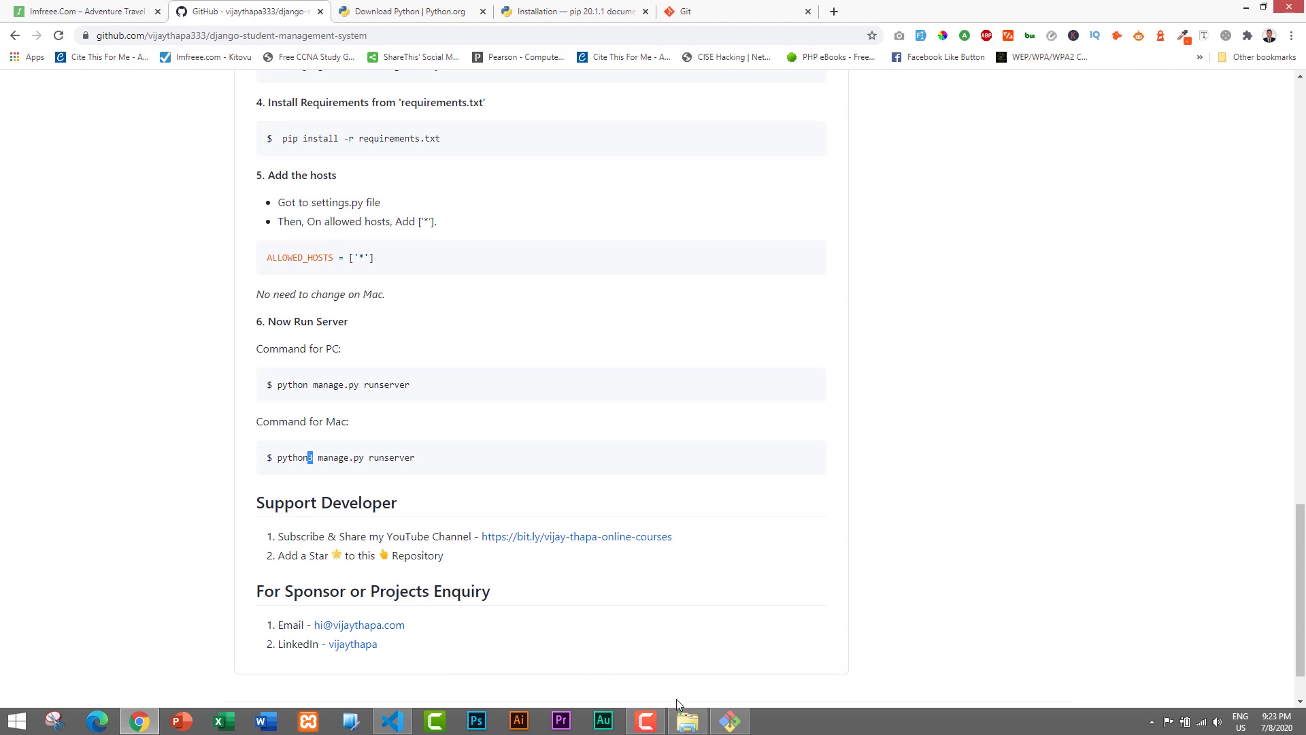
pyautogui.click(728, 723)
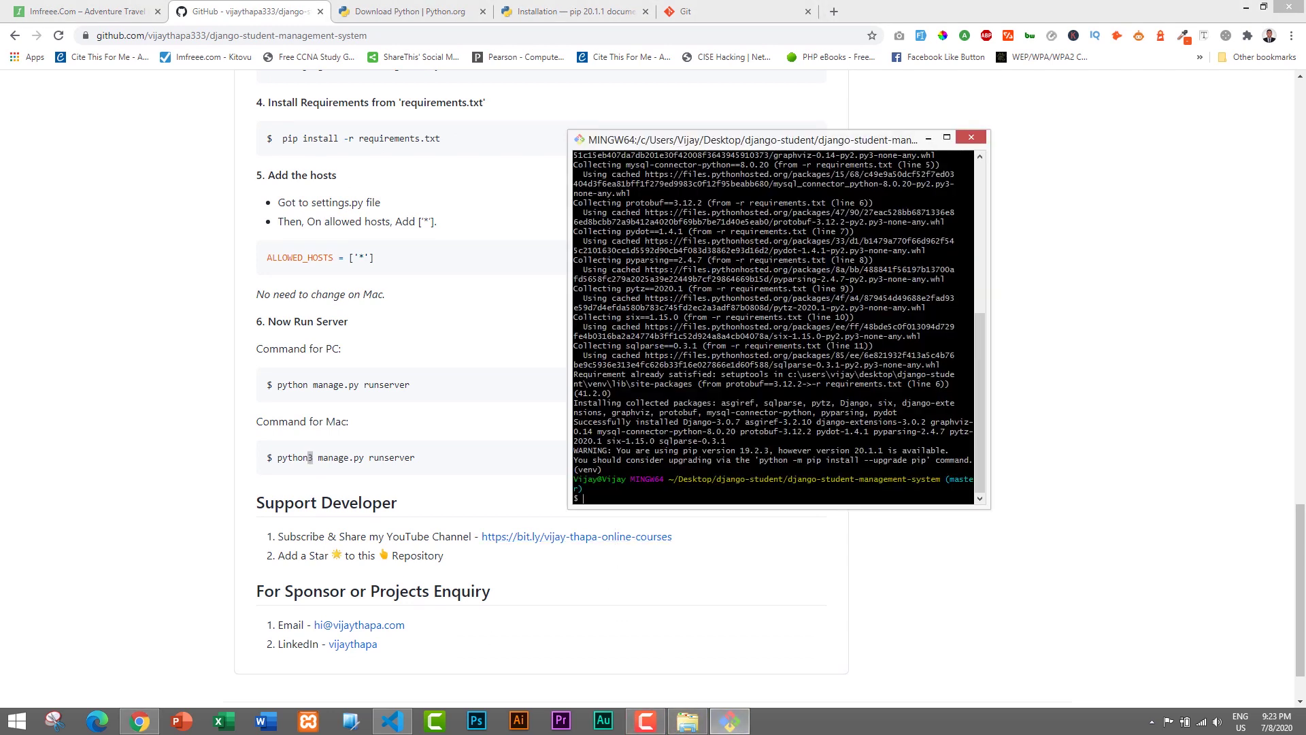
# Clear the terminal and start the Django server with python manage.py runserver.
pyautogui.write('clear')
pyautogui.press('Return')
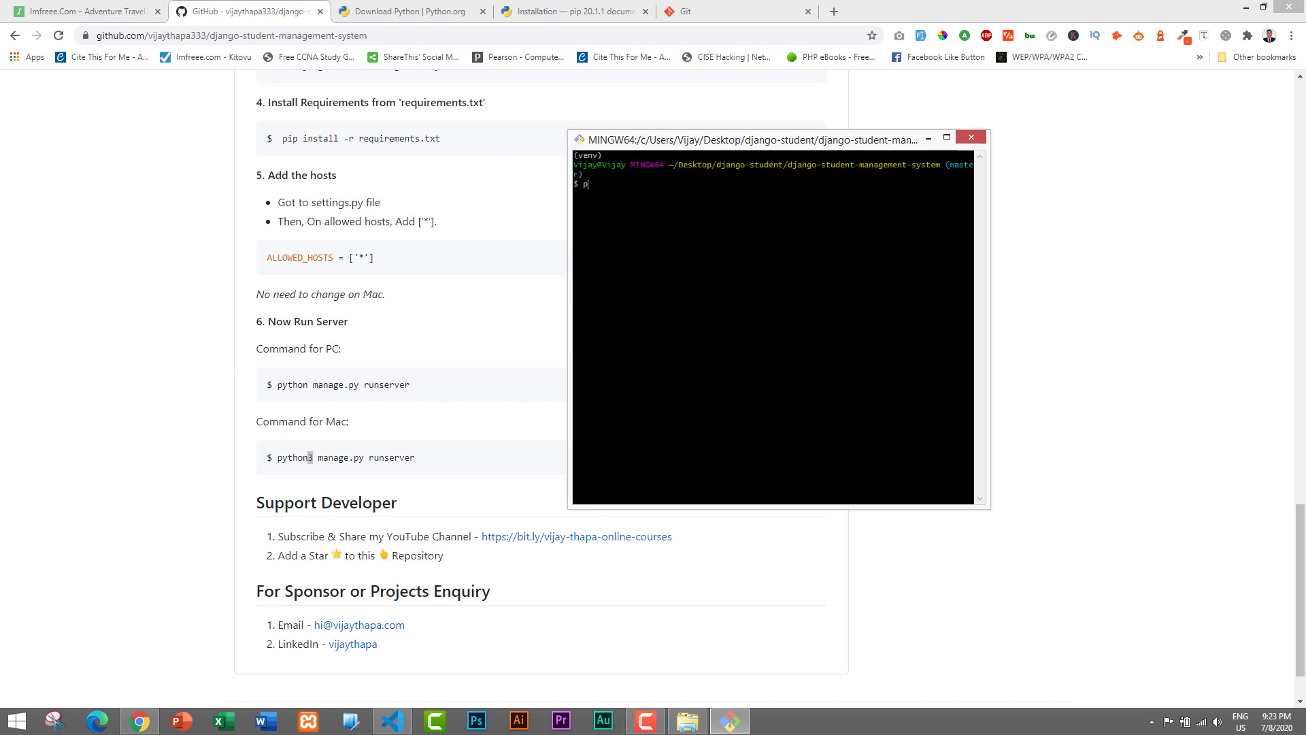
pyautogui.write('python manage.py runserver')
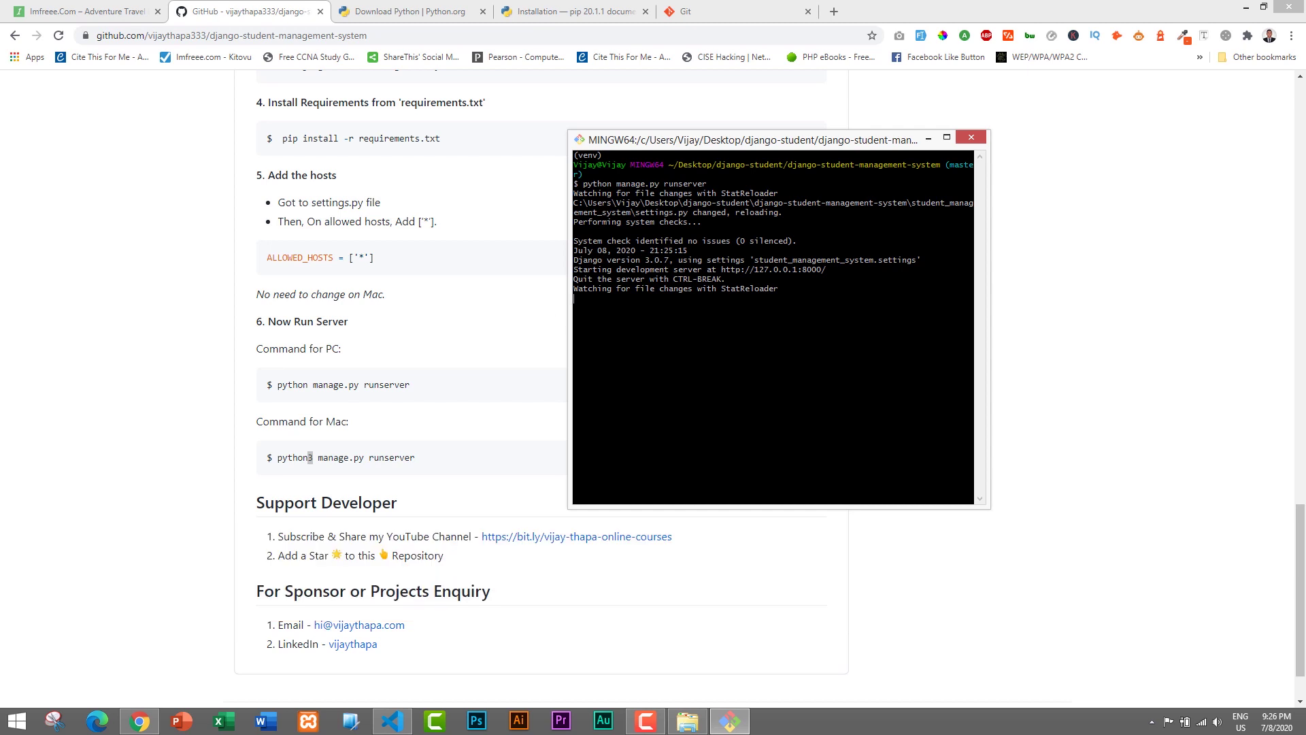
pyautogui.moveTo(721, 270); pyautogui.dragTo(974, 270)
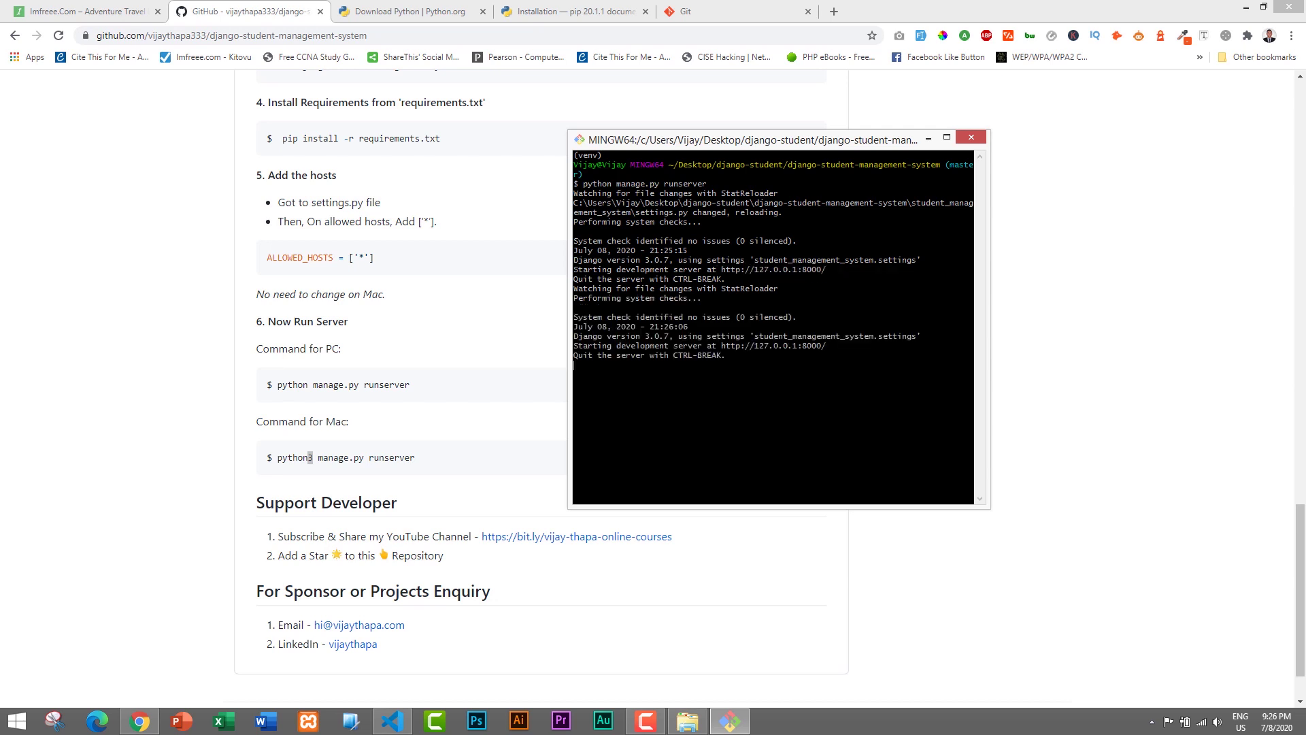
pyautogui.hotkey('ctrl', 'c')
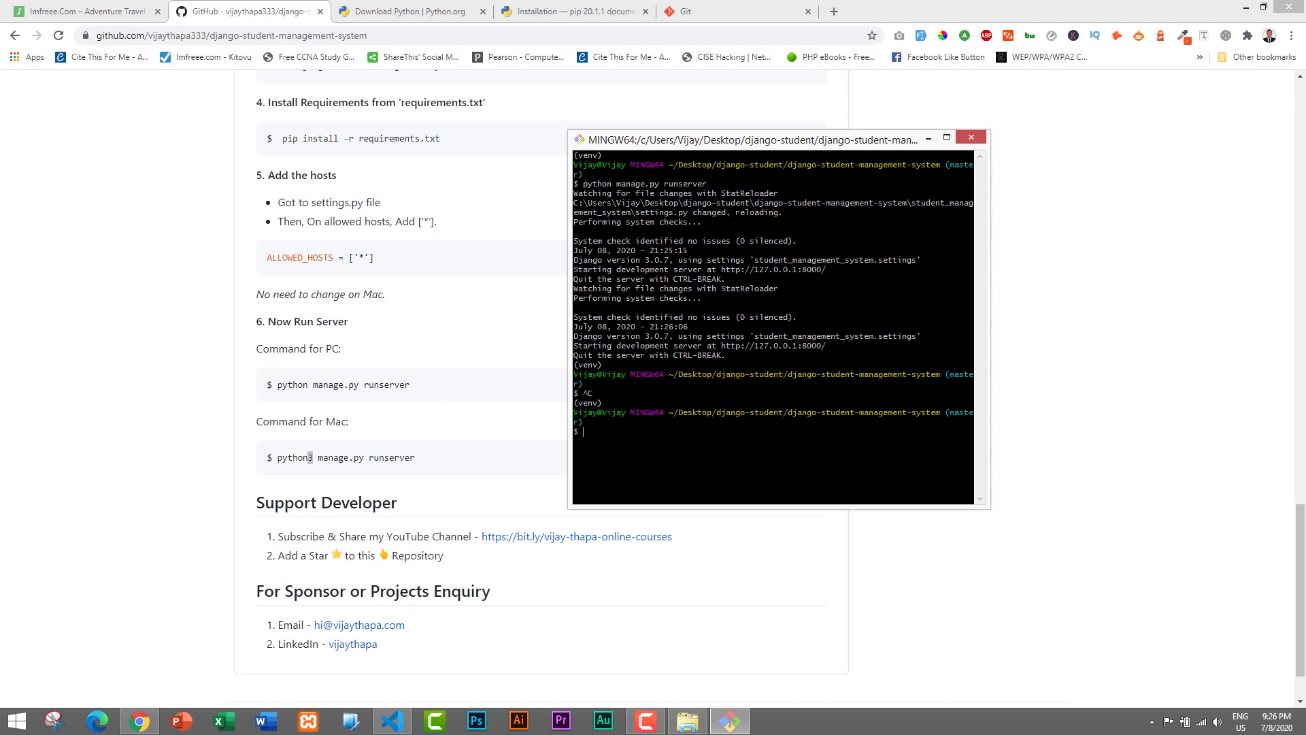
pyautogui.press('Up')
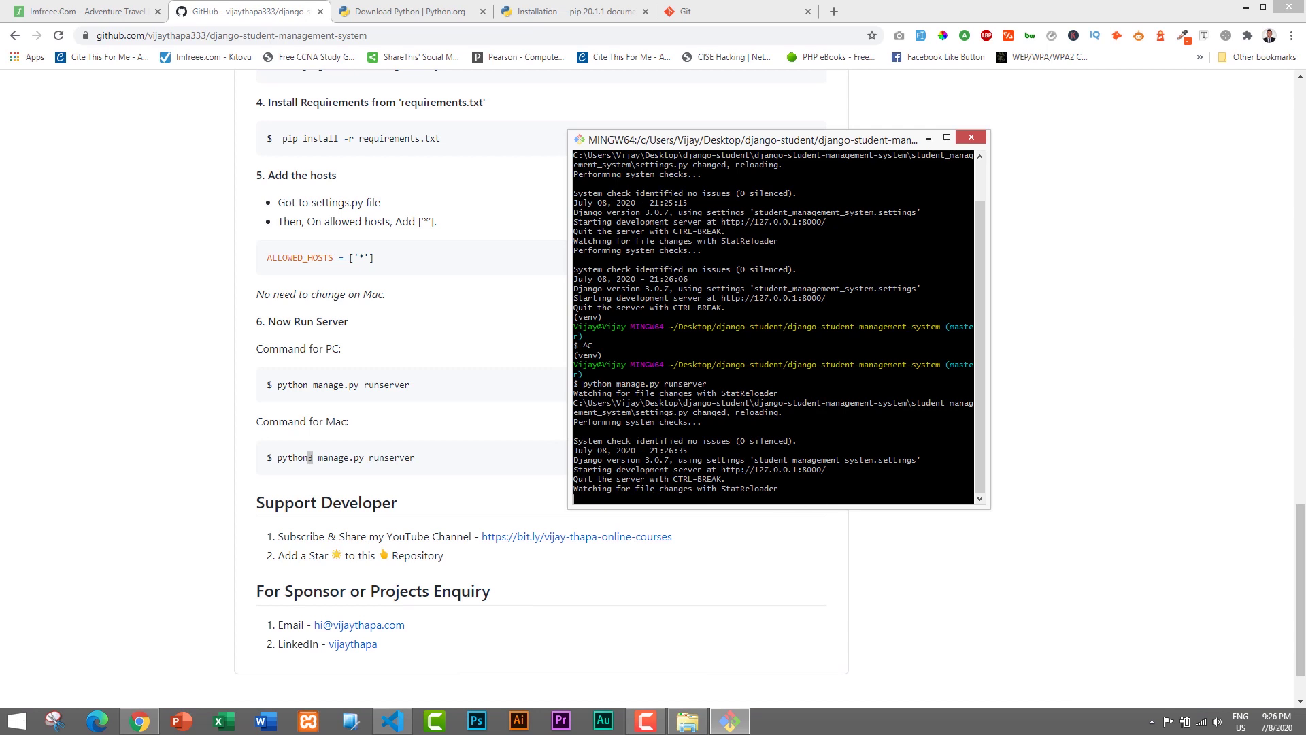
pyautogui.moveTo(722, 470); pyautogui.dragTo(828, 469)
pyautogui.rightClick(799, 470)
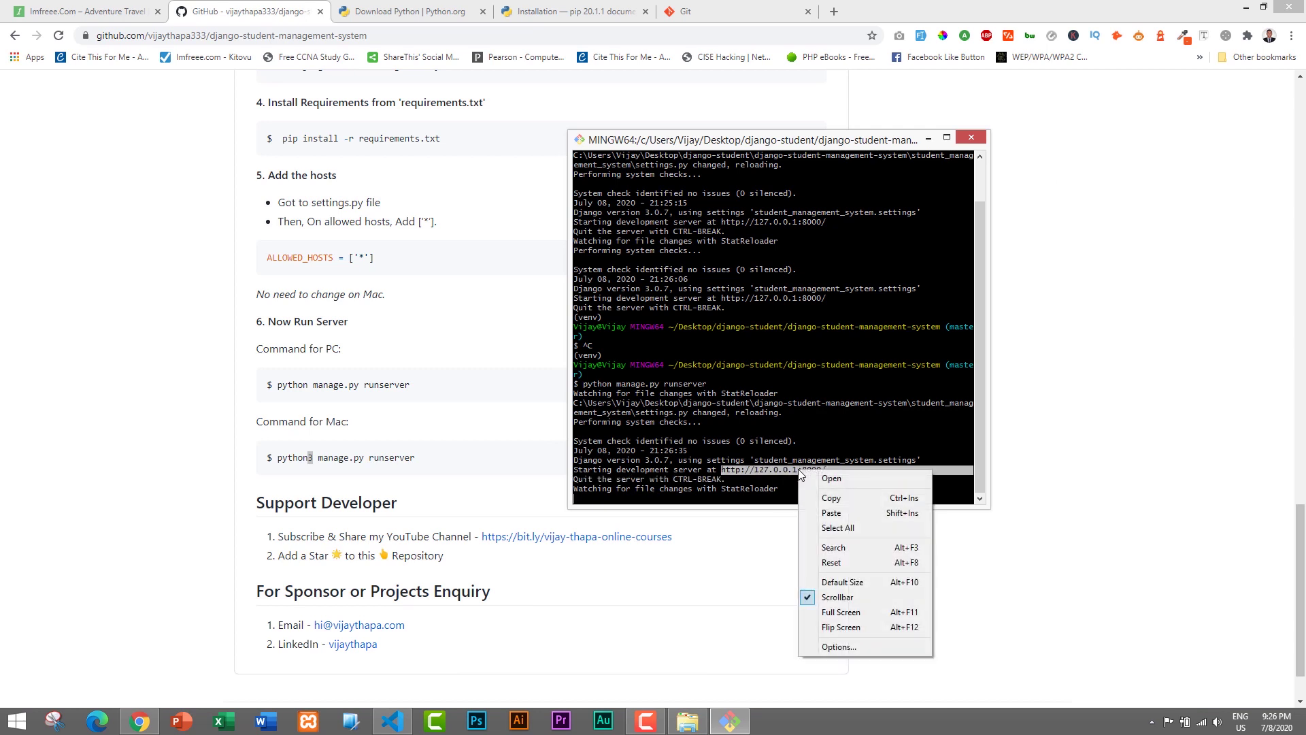
pyautogui.click(823, 500)
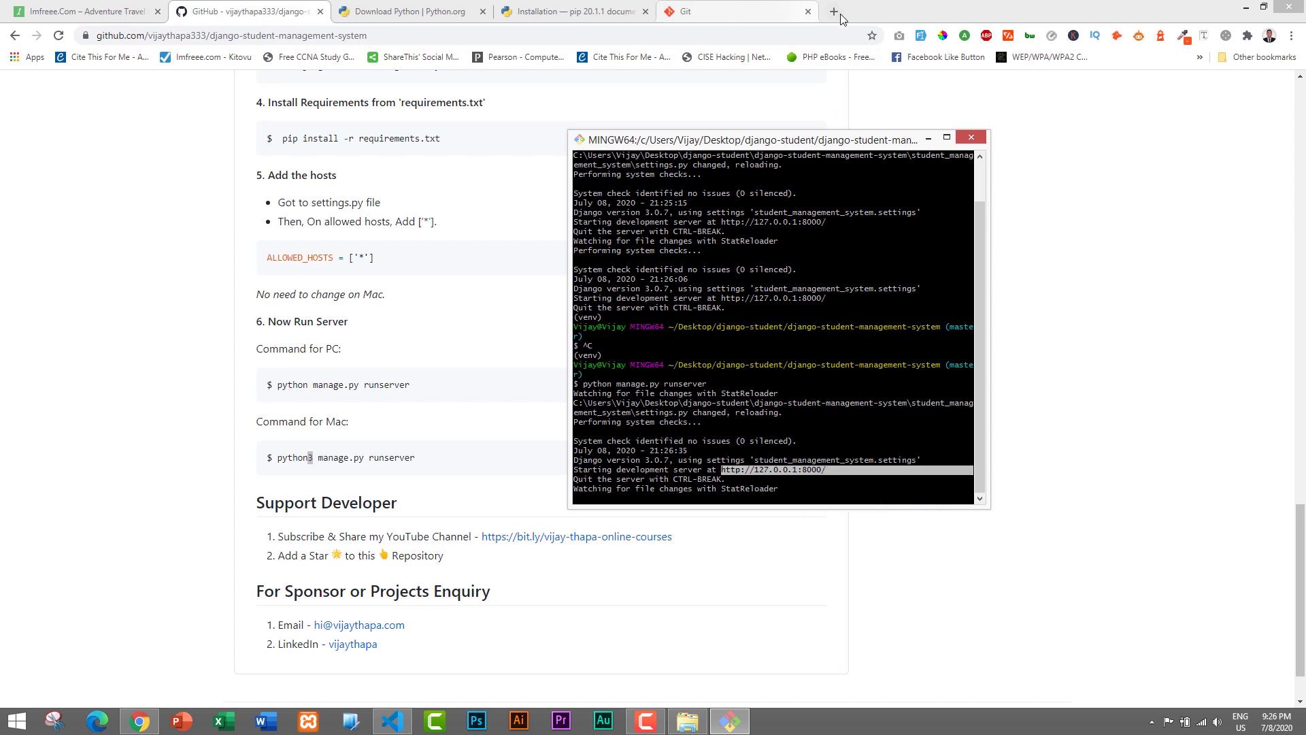
# Load the local site 127.0.0.1:8000 in a new browser tab.
pyautogui.click(834, 11)
pyautogui.hotkey('ctrl', 'v')
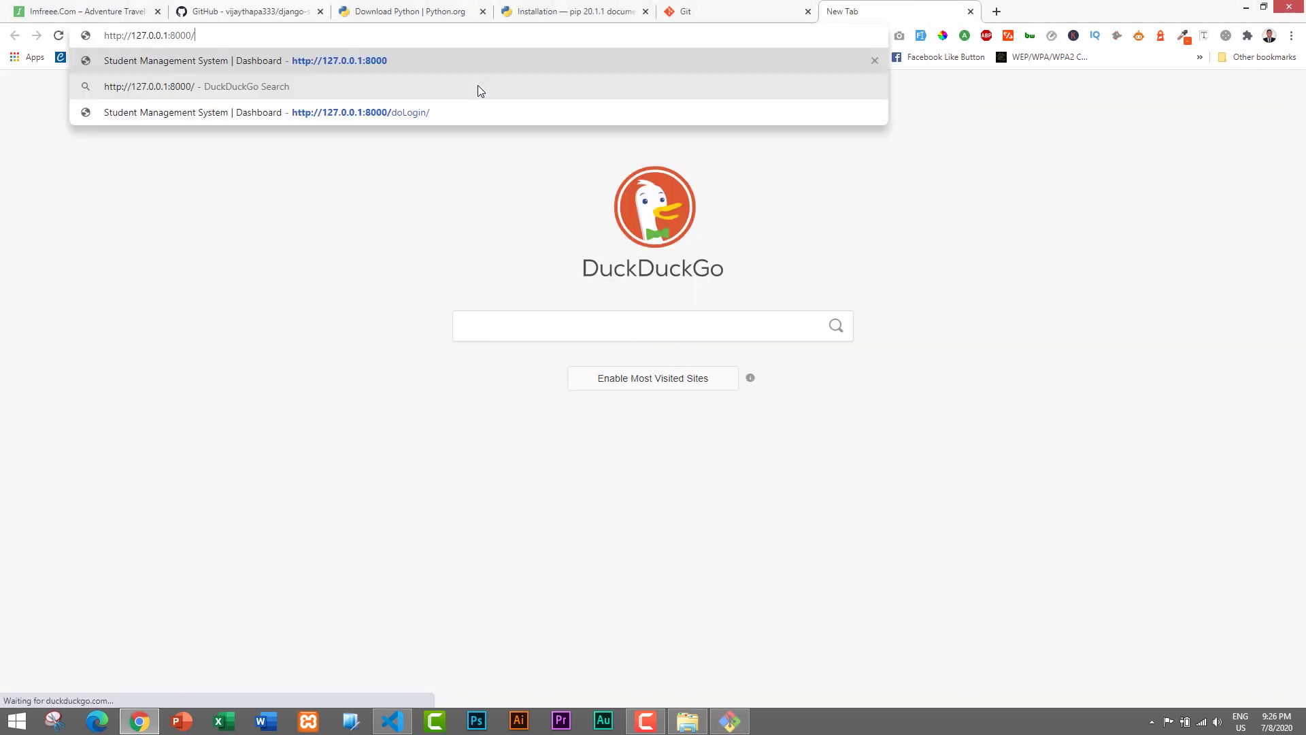
pyautogui.press('Return')
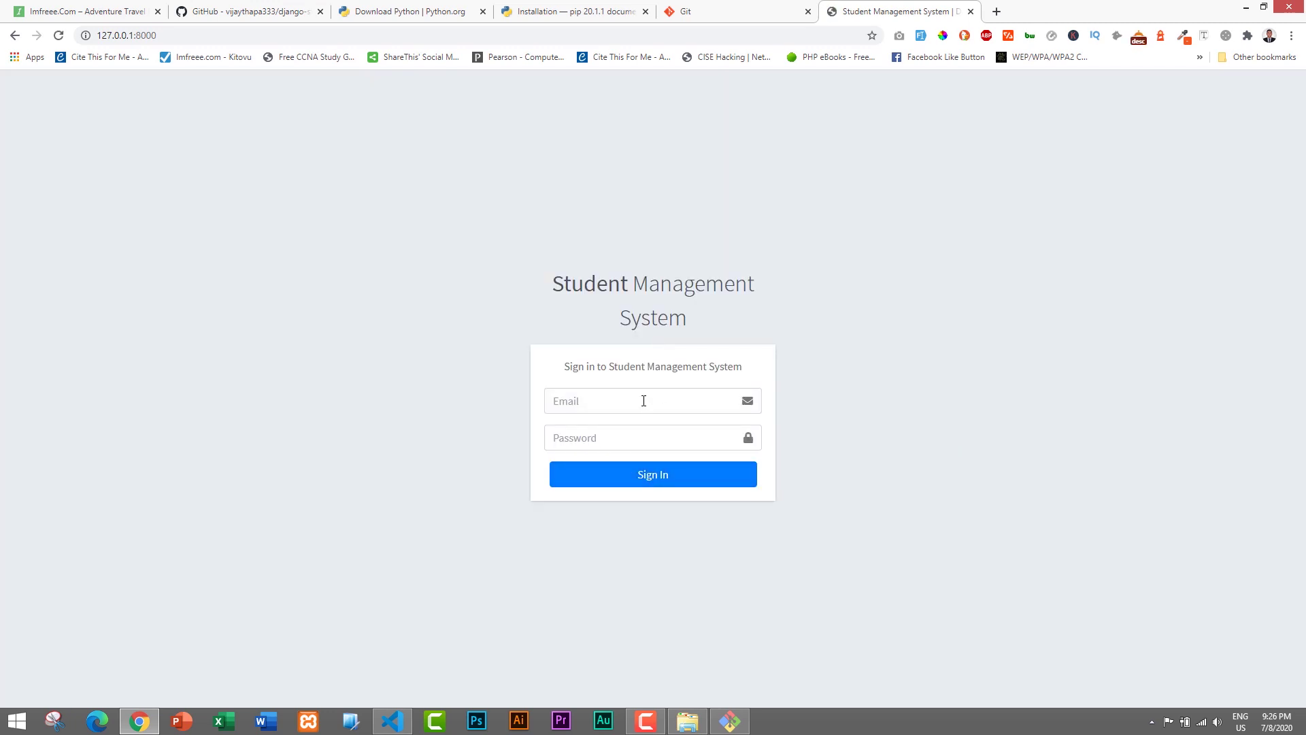
# Sign in with the admin account's e-mail and password.
pyautogui.click(644, 401)
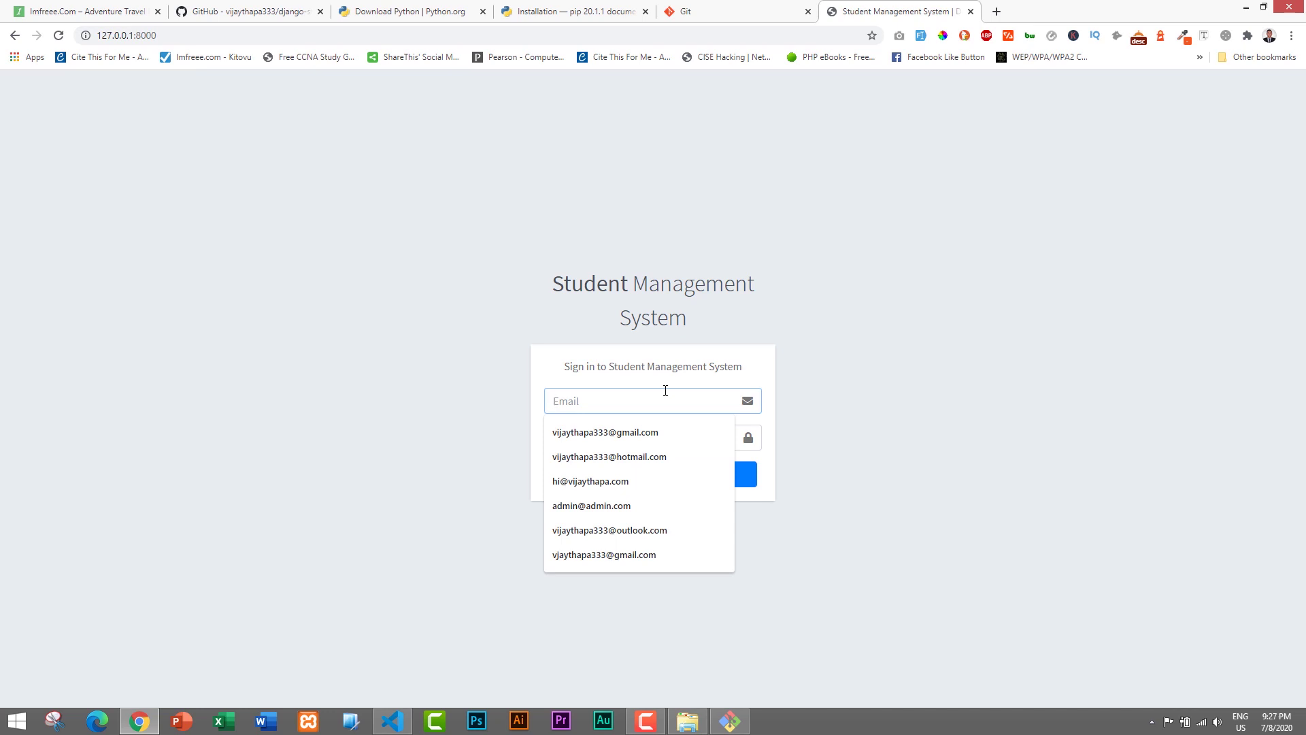
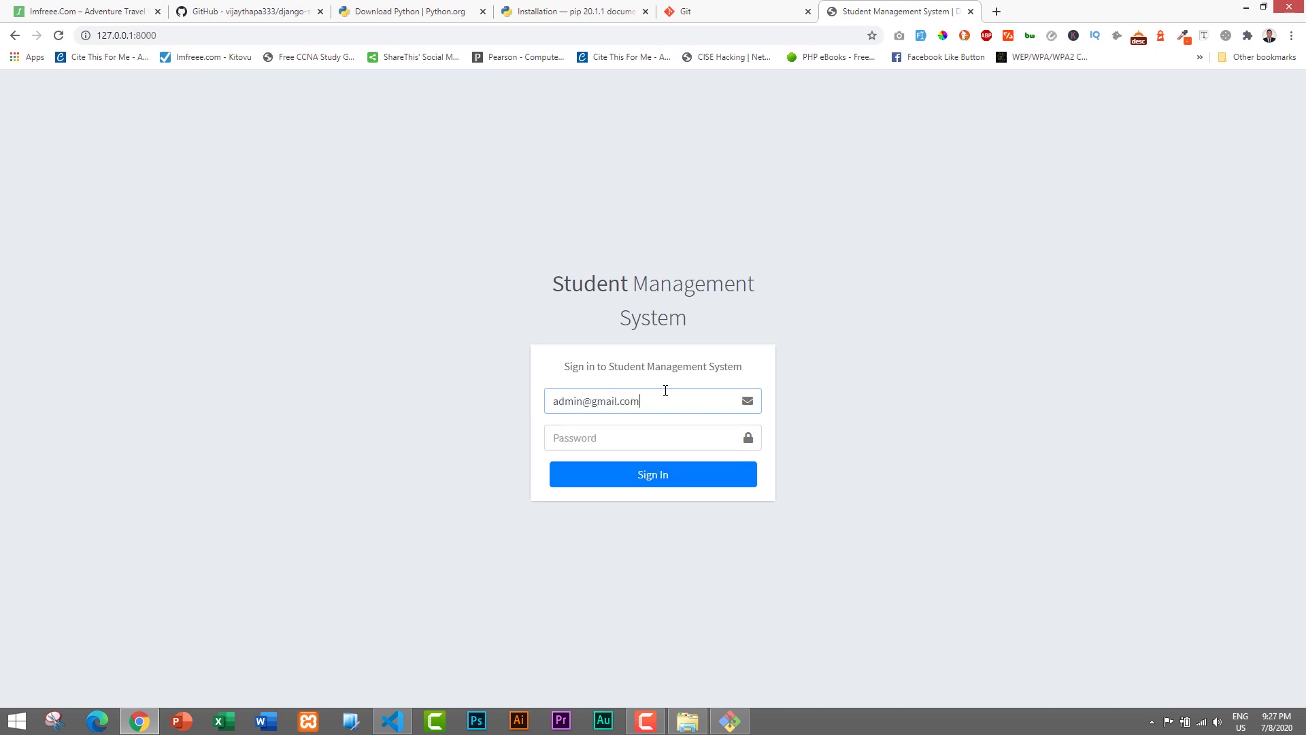
pyautogui.press('Tab')
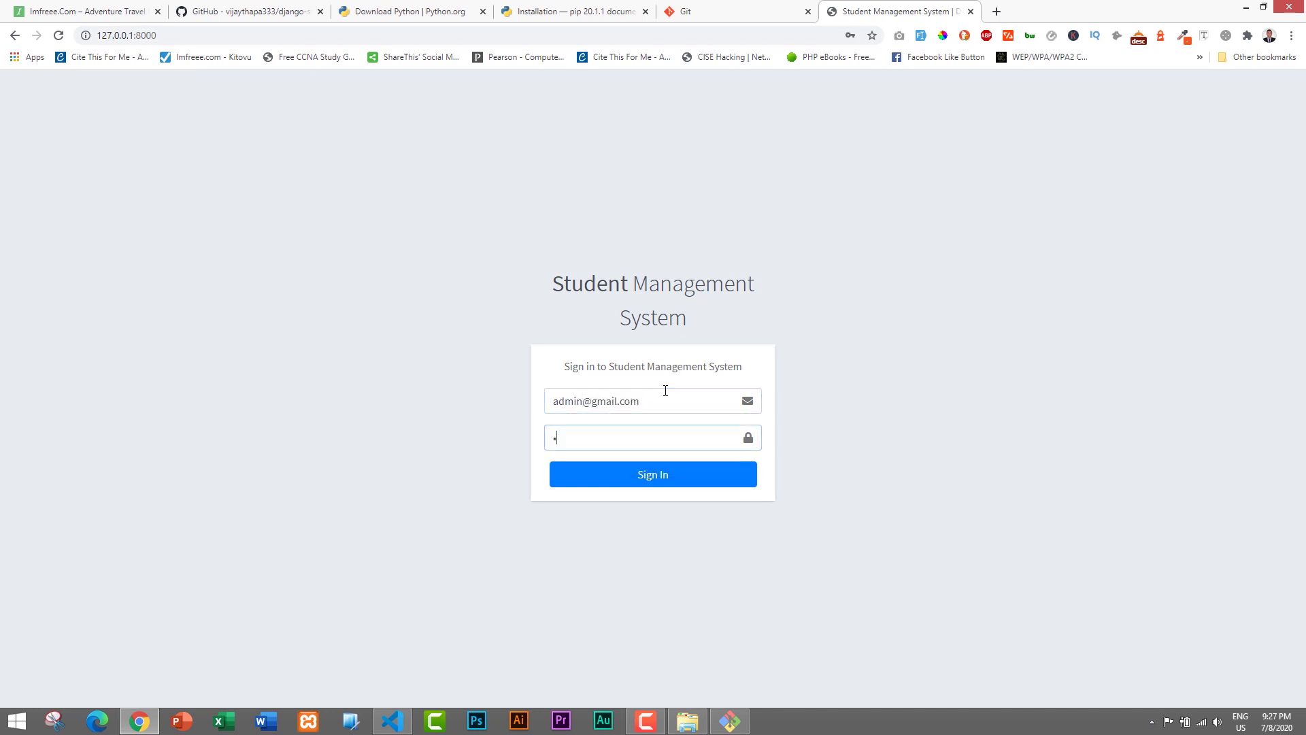
pyautogui.press('BackSpace')
pyautogui.press('BackSpace')
pyautogui.press('BackSpace')
pyautogui.press('Return')
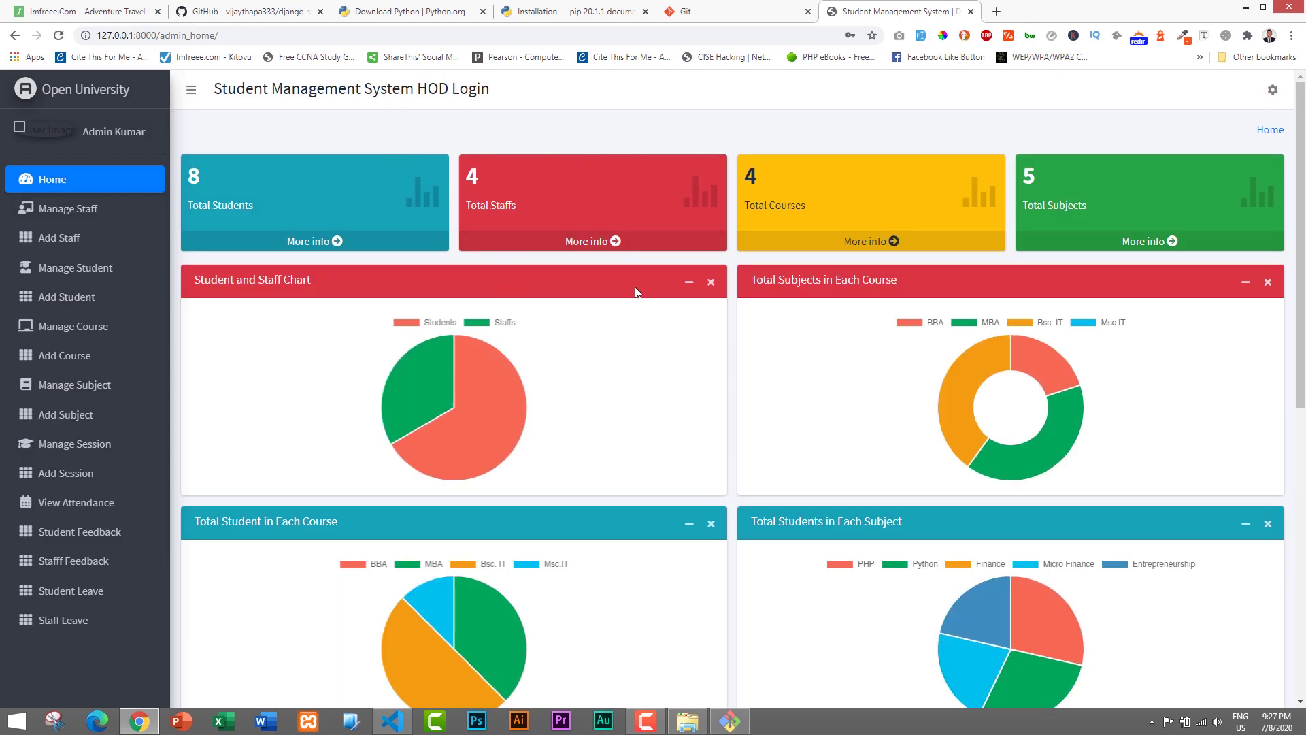
# Scroll through the dashboard's student, staff, course and subject charts, then return to the GitHub repository tab.
pyautogui.scroll(-5, 635, 297)
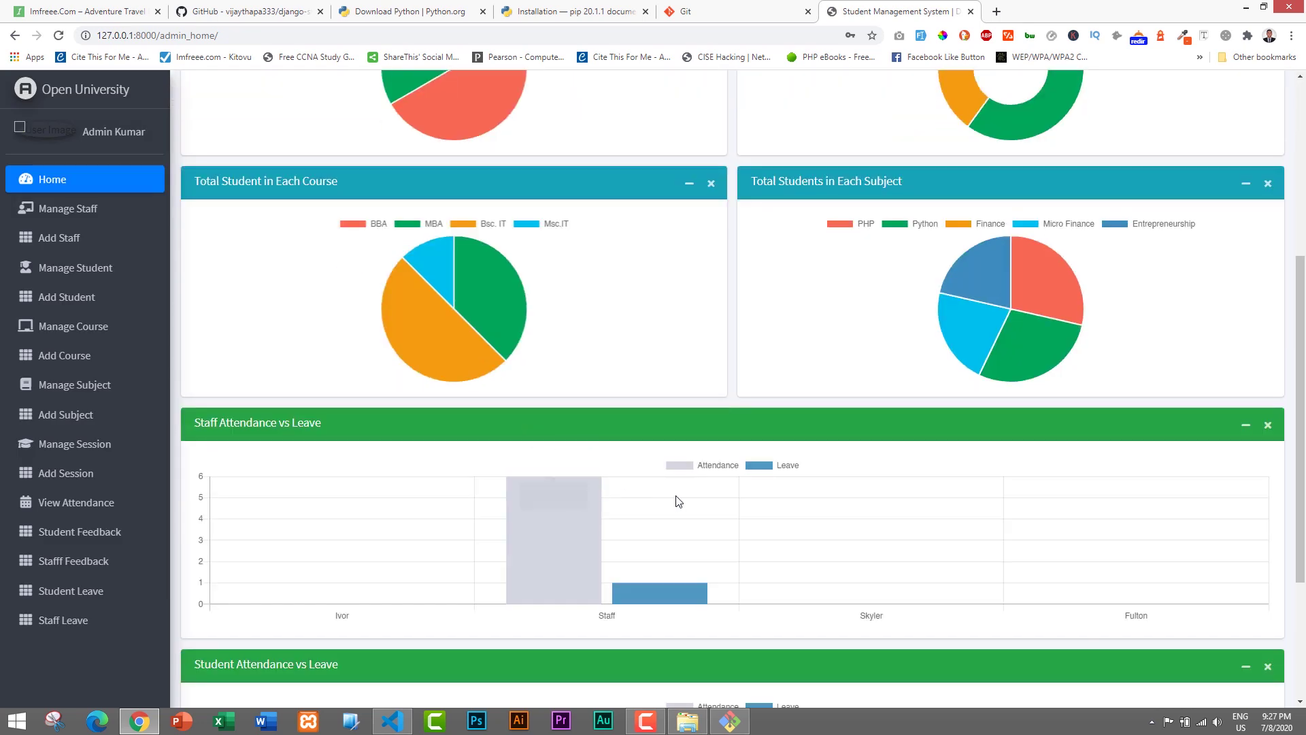
pyautogui.scroll(4, 677, 501)
pyautogui.scroll(1, 677, 501)
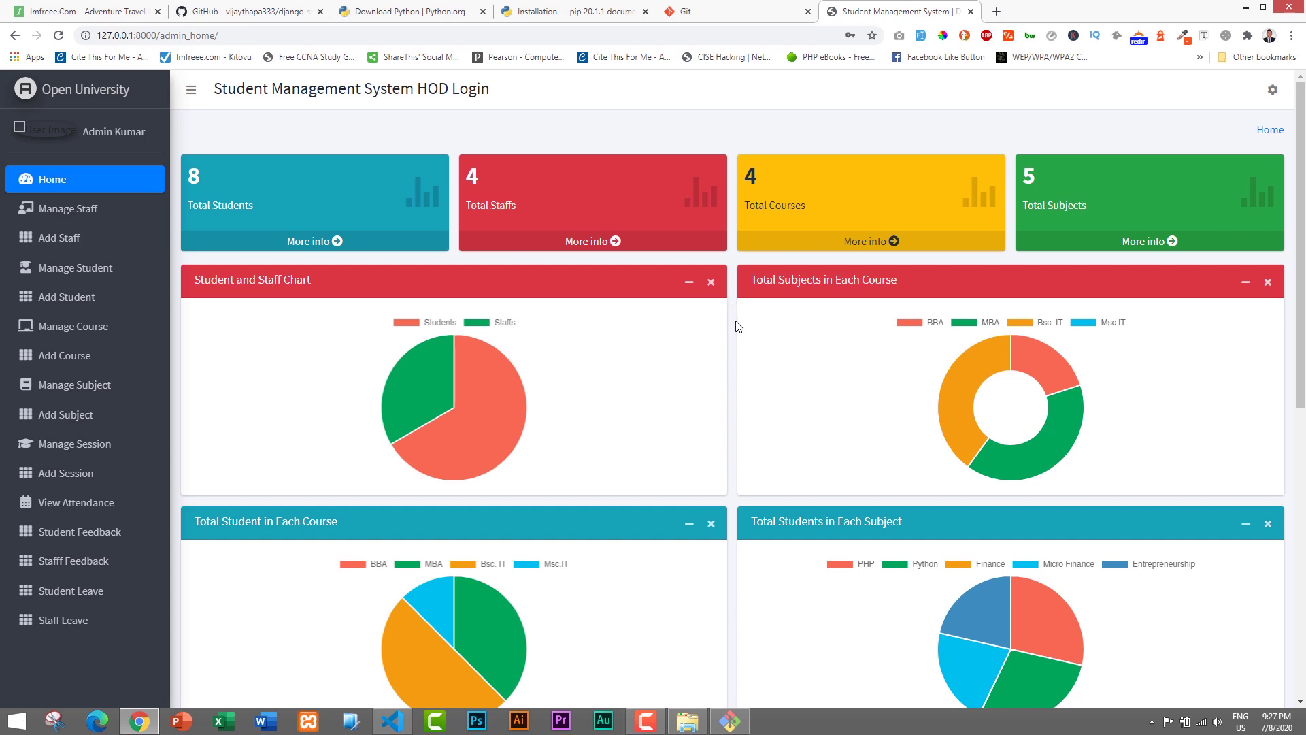
pyautogui.scroll(-2, 738, 326)
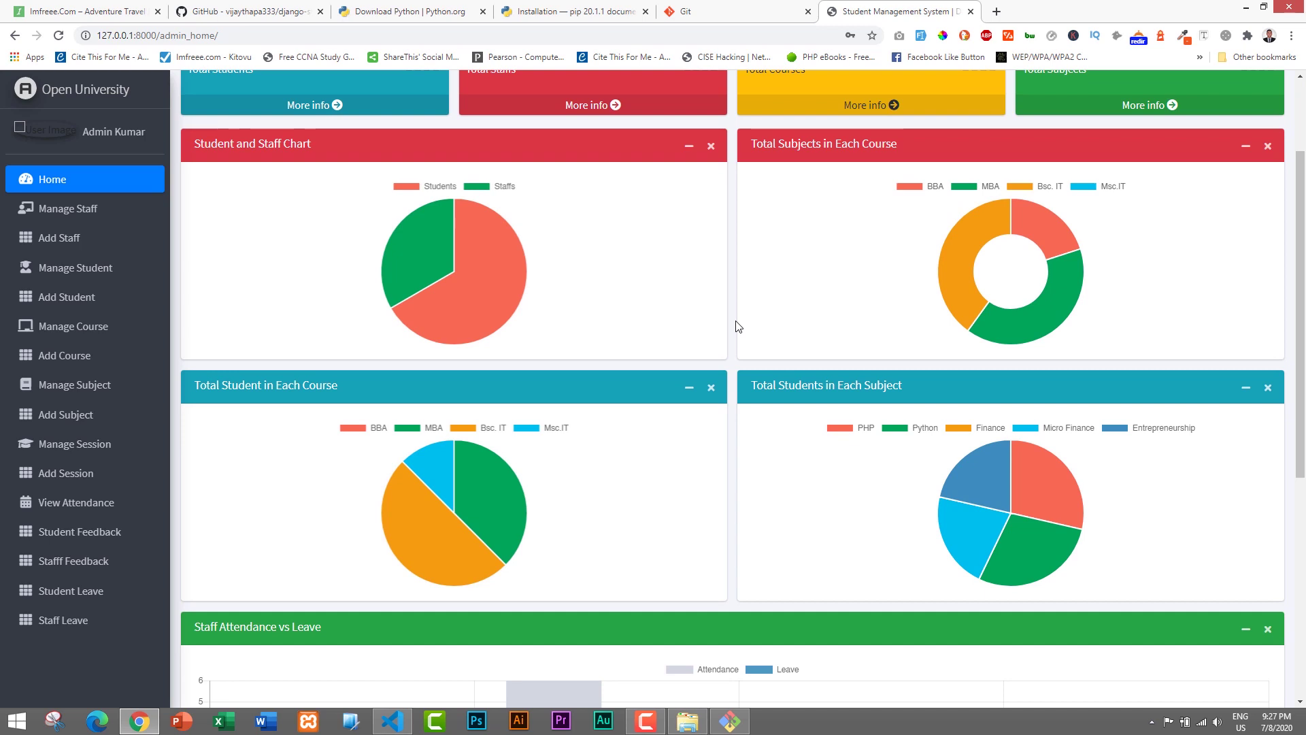
pyautogui.scroll(2, 738, 325)
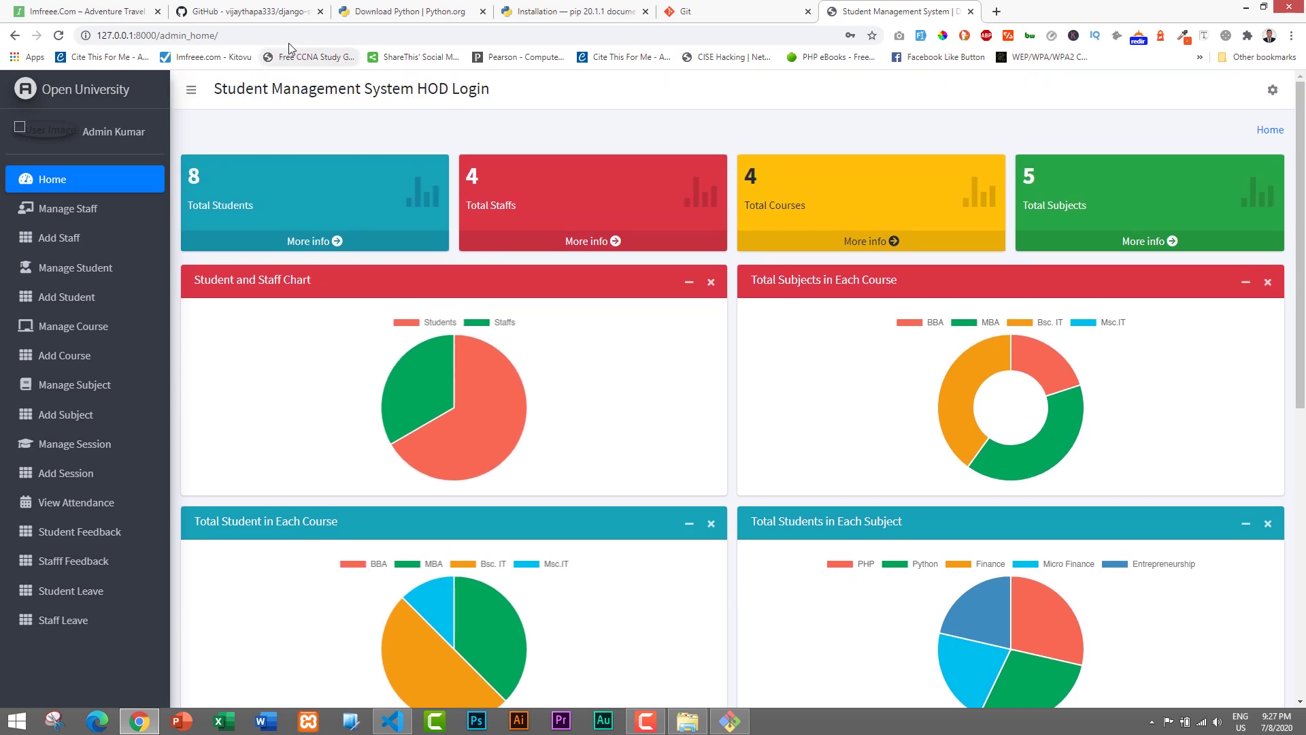
pyautogui.click(257, 22)
pyautogui.scroll(20, 827, 360)
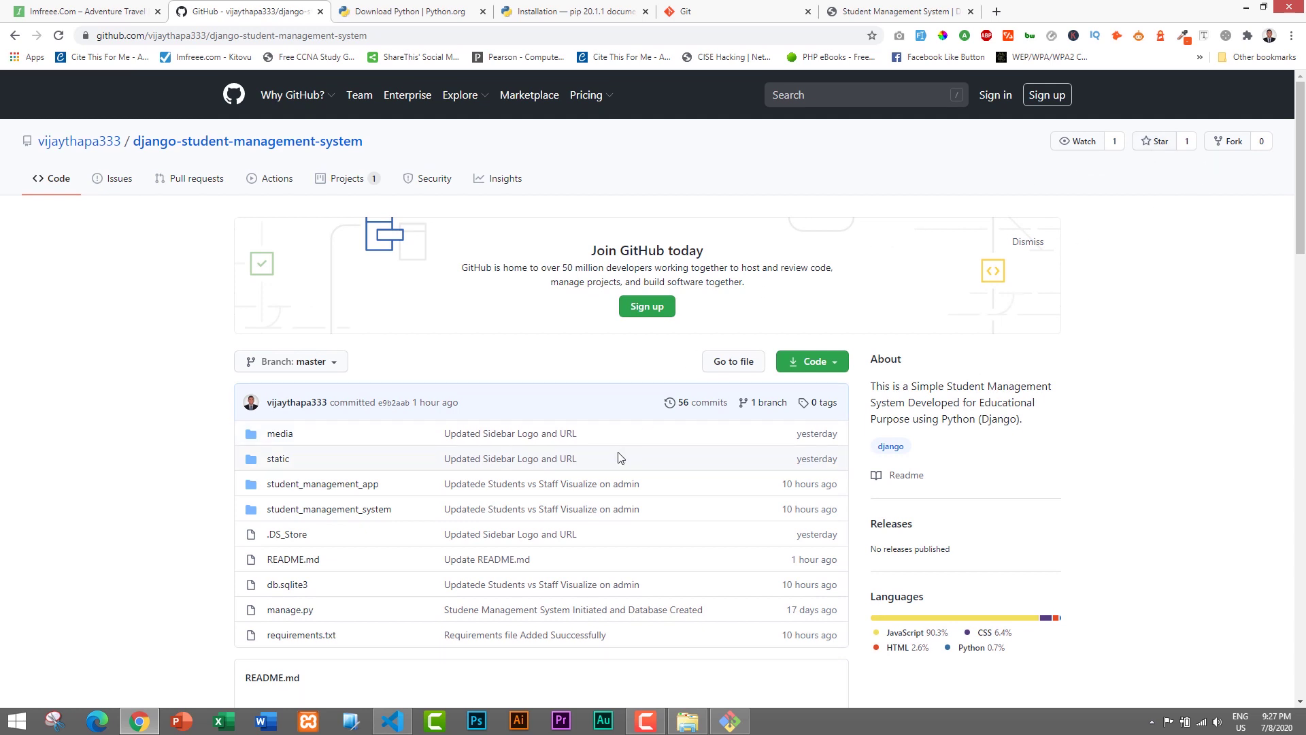
pyautogui.scroll(-1, 621, 458)
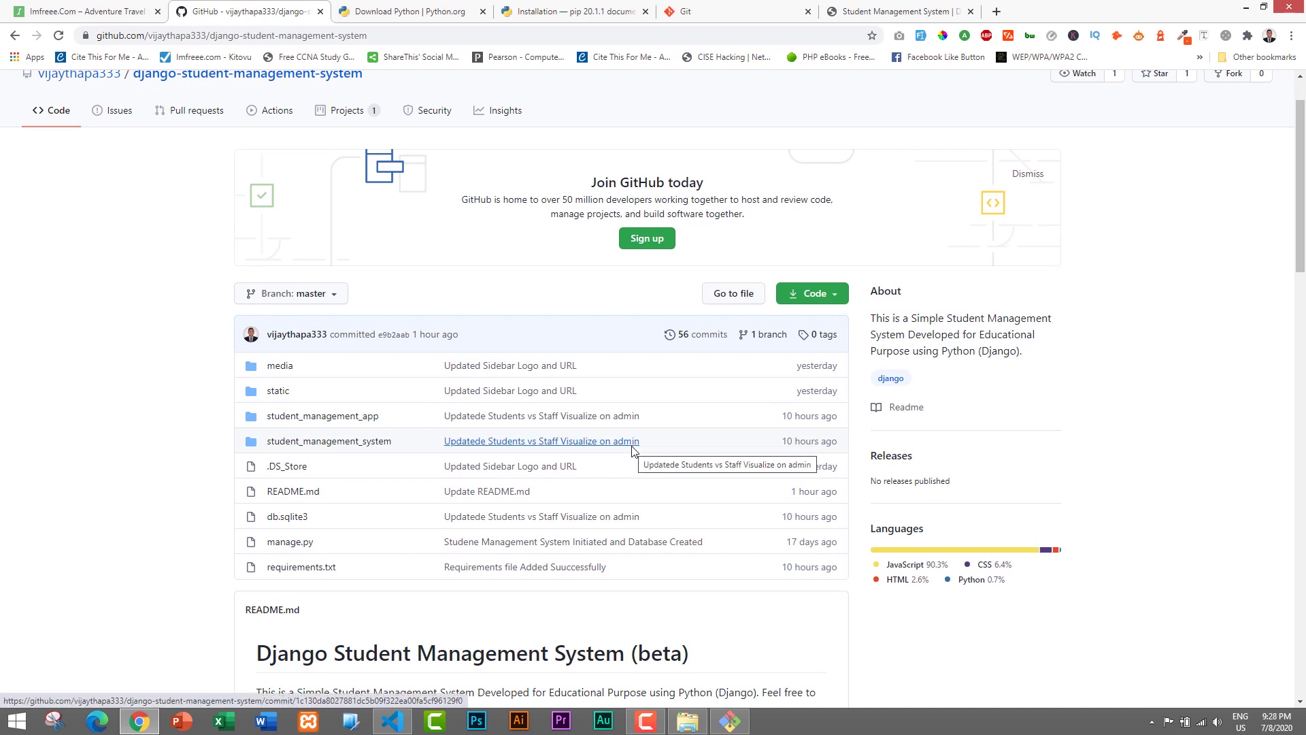
pyautogui.scroll(-3, 631, 451)
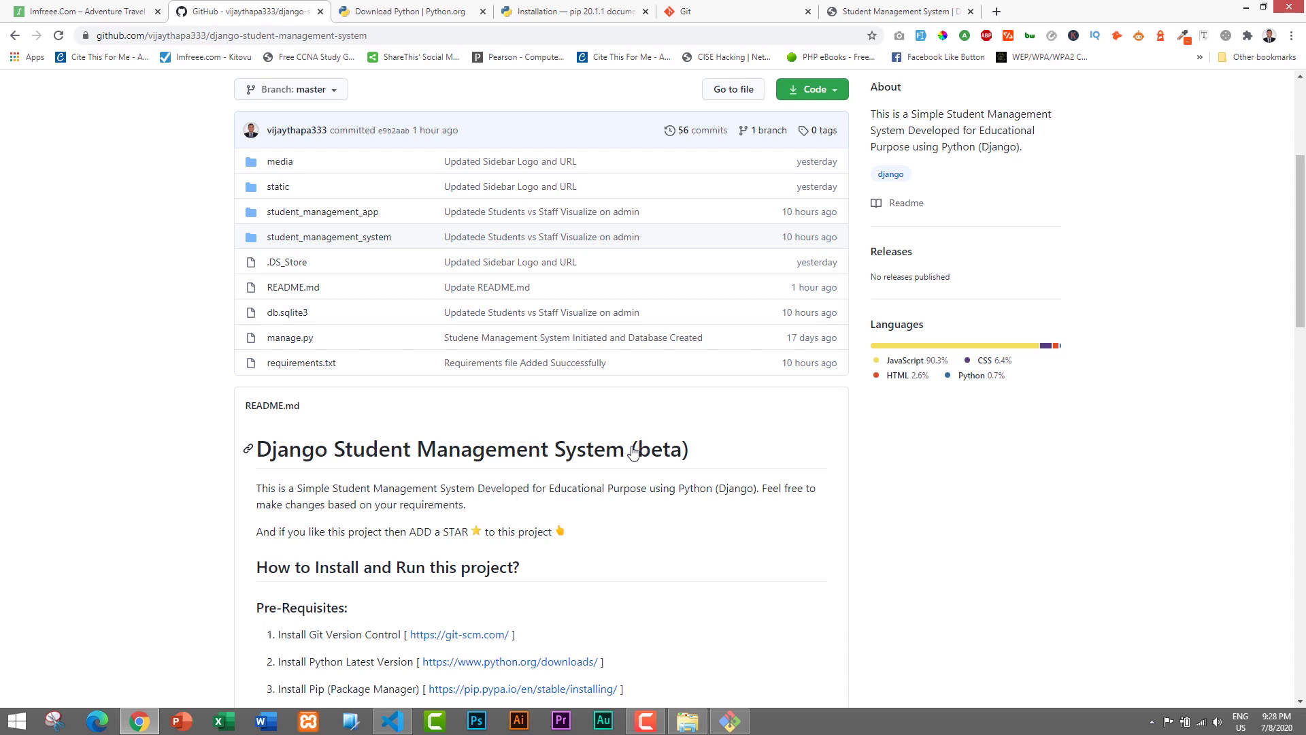
pyautogui.scroll(4, 632, 451)
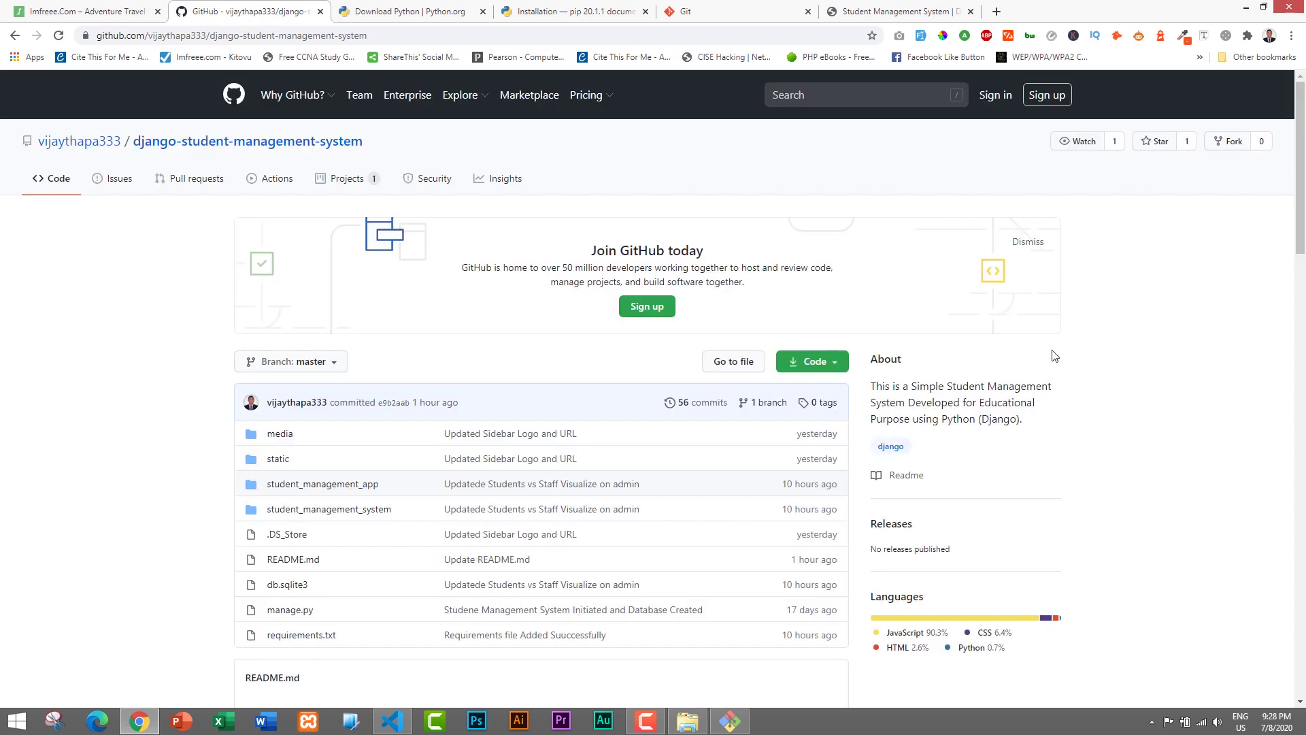